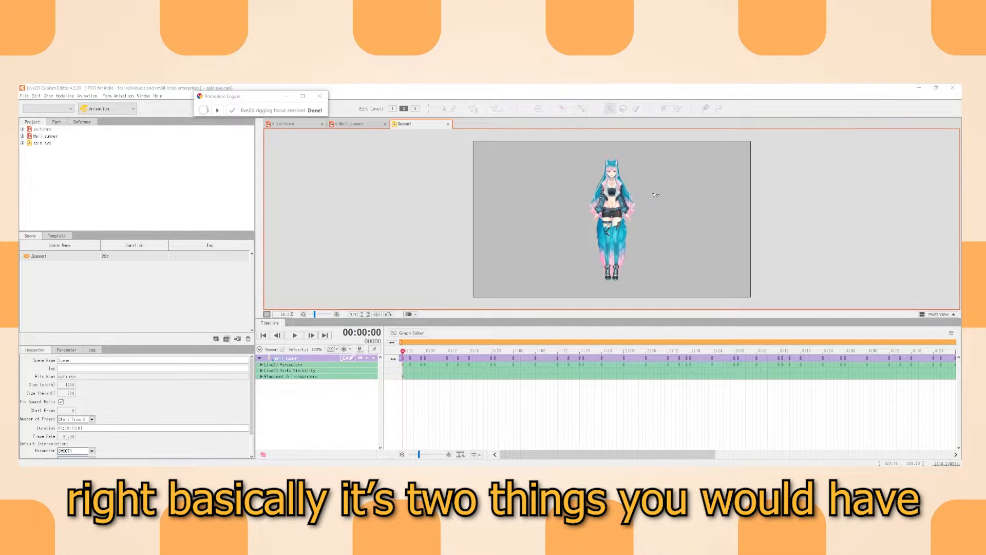
View the tail group's output settings and the group list in the blue-haired model's Physics/Scene Blending Settings.
{"action": "left_click", "coordinate": [362, 124]}
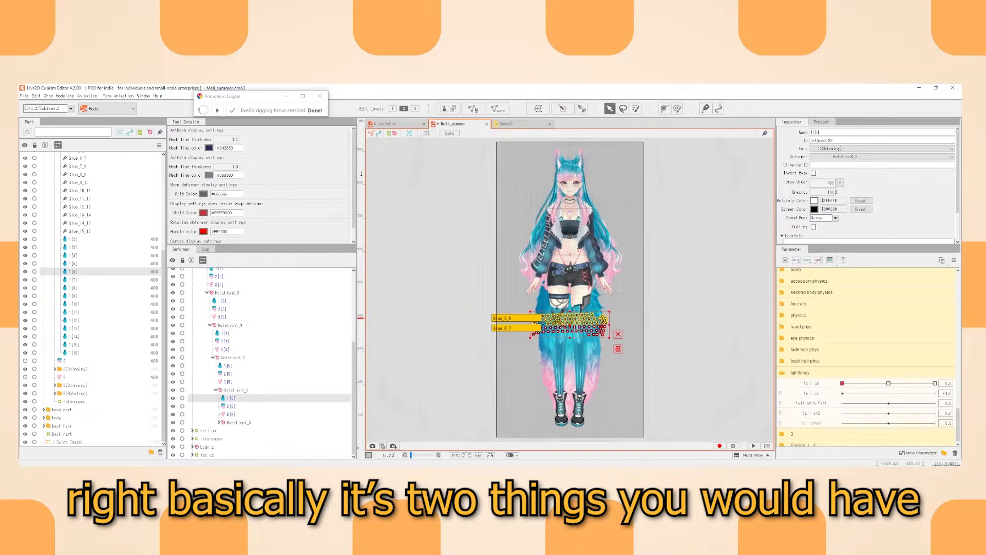
{"action": "left_click", "coordinate": [65, 96]}
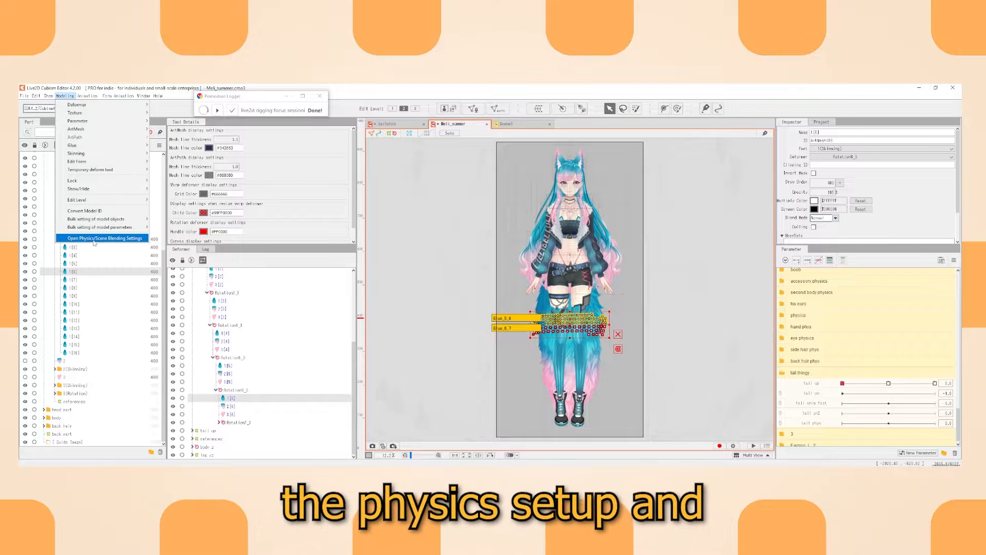
{"action": "left_click", "coordinate": [88, 238]}
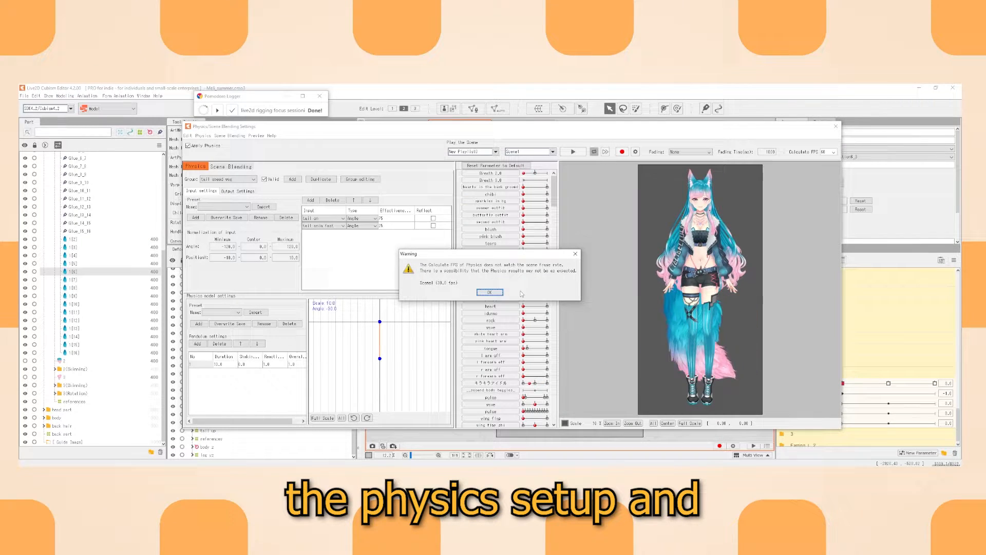
{"action": "left_click", "coordinate": [489, 292]}
{"action": "left_click", "coordinate": [238, 190]}
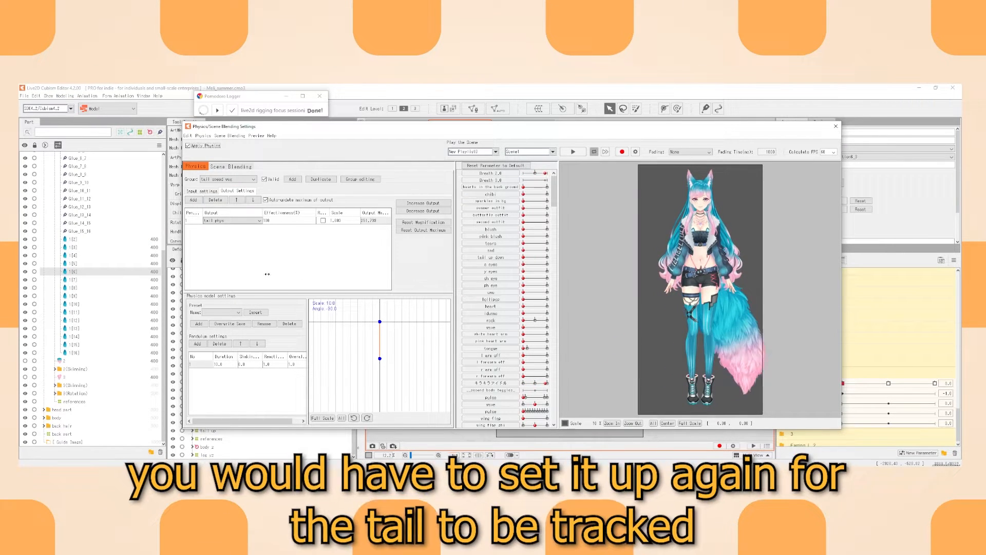
{"action": "left_click", "coordinate": [241, 178]}
{"action": "scroll", "coordinate": [226, 215], "scroll_direction": "up", "scroll_amount": 5}
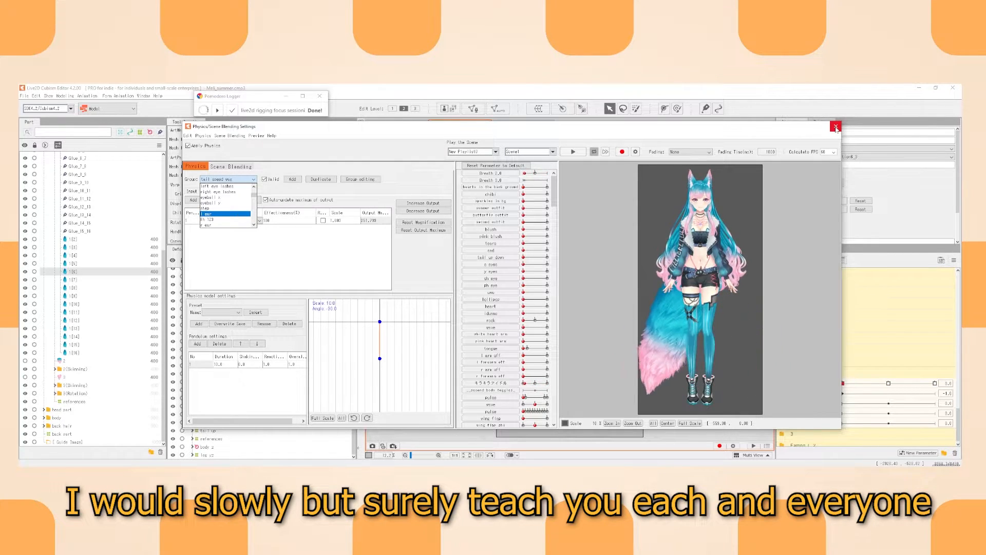
{"action": "left_click", "coordinate": [836, 127]}
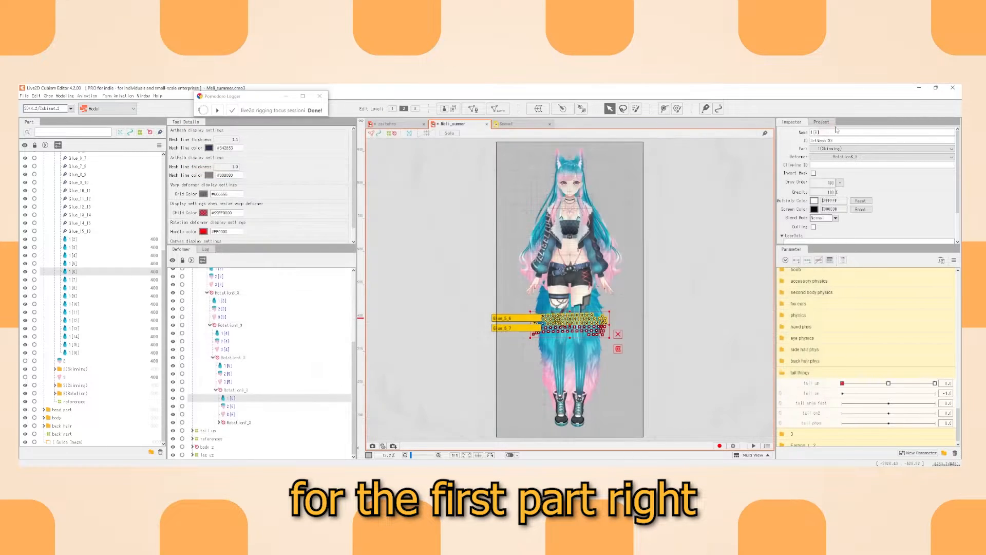
Switch to the hooded character's model and hide every part except the tail in the backs folder.
{"action": "left_click", "coordinate": [386, 124]}
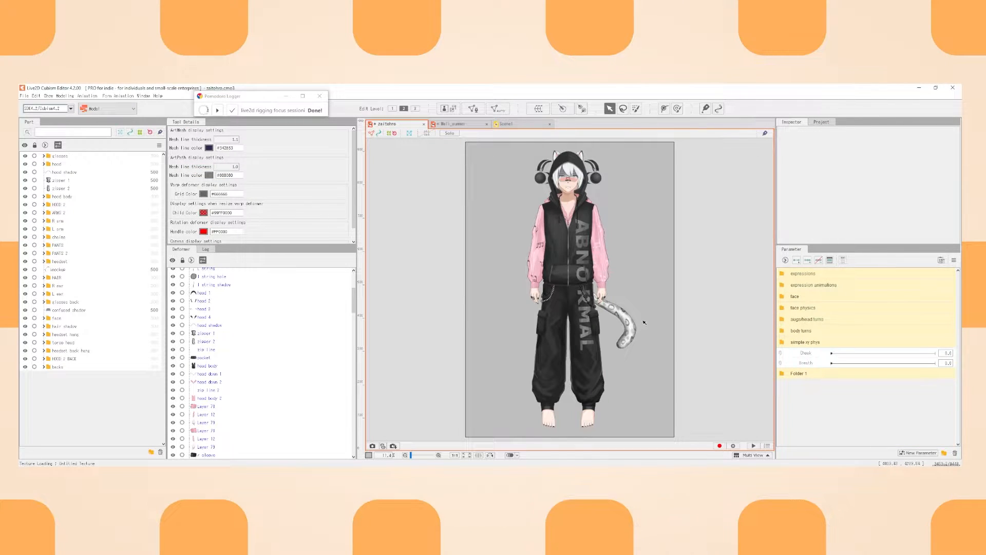
{"action": "scroll", "coordinate": [593, 303], "scroll_direction": "up", "scroll_amount": 5}
{"action": "left_click", "coordinate": [586, 284]}
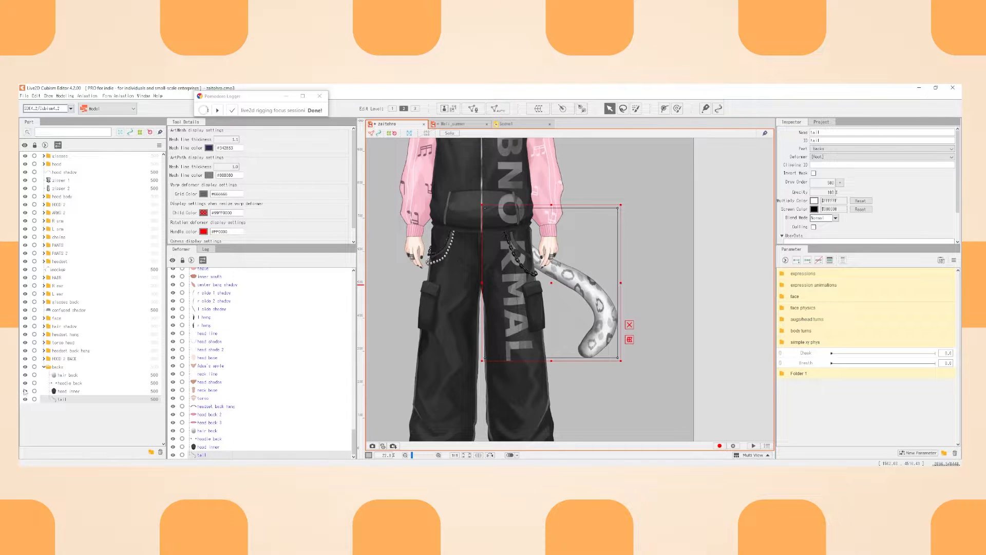
{"action": "left_click_drag", "start_coordinate": [25, 392], "coordinate": [20, 276]}
{"action": "mouse_move", "coordinate": [20, 219]}
{"action": "left_mouse_down"}
{"action": "mouse_move", "coordinate": [26, 165]}
{"action": "mouse_move", "coordinate": [24, 324]}
{"action": "mouse_move", "coordinate": [26, 235]}
{"action": "left_mouse_up"}
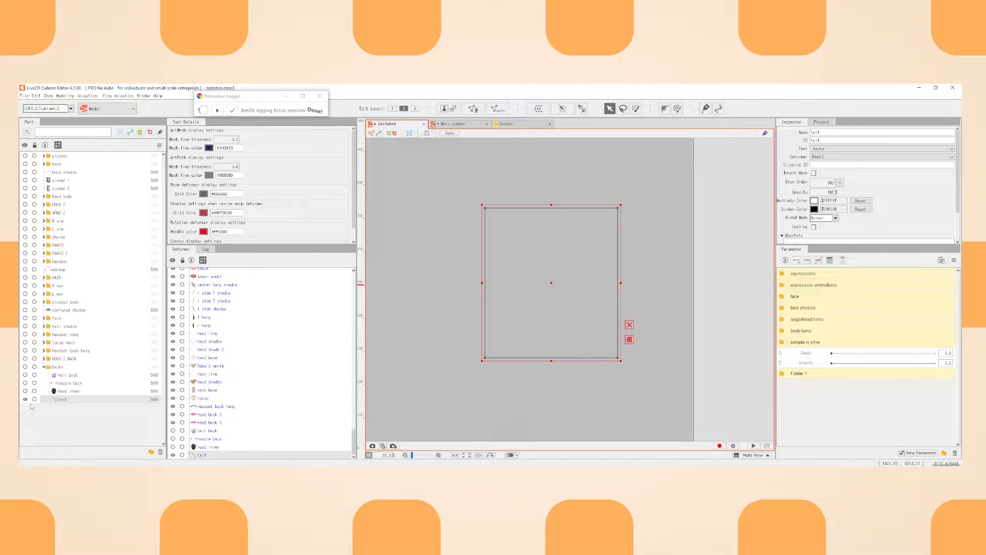
{"action": "left_click", "coordinate": [26, 367]}
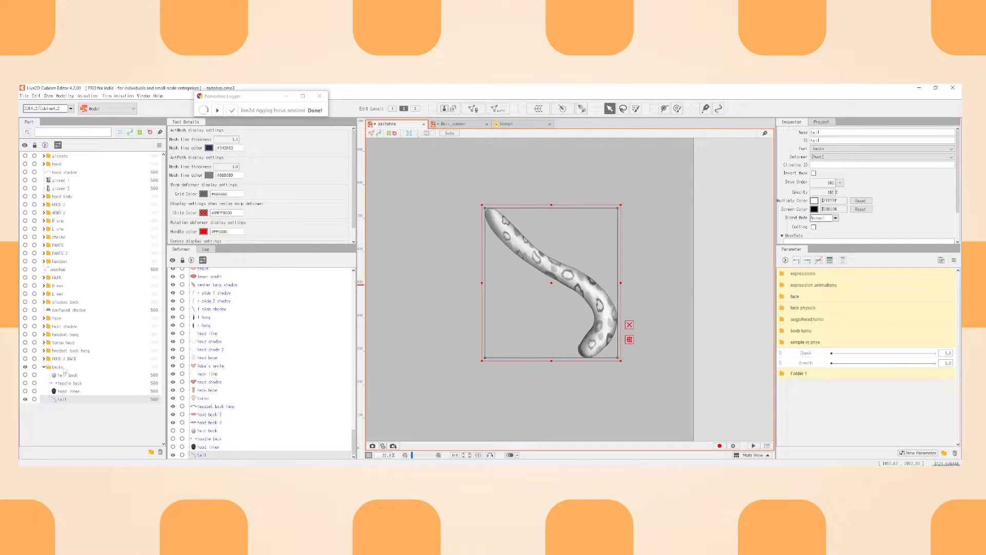
Generate an automatic mesh for the tail with the "eyelash shit" preset.
{"action": "scroll", "coordinate": [614, 293], "scroll_direction": "down", "scroll_amount": 2}
{"action": "left_click", "coordinate": [619, 296]}
{"action": "scroll", "coordinate": [614, 295], "scroll_direction": "up", "scroll_amount": 1}
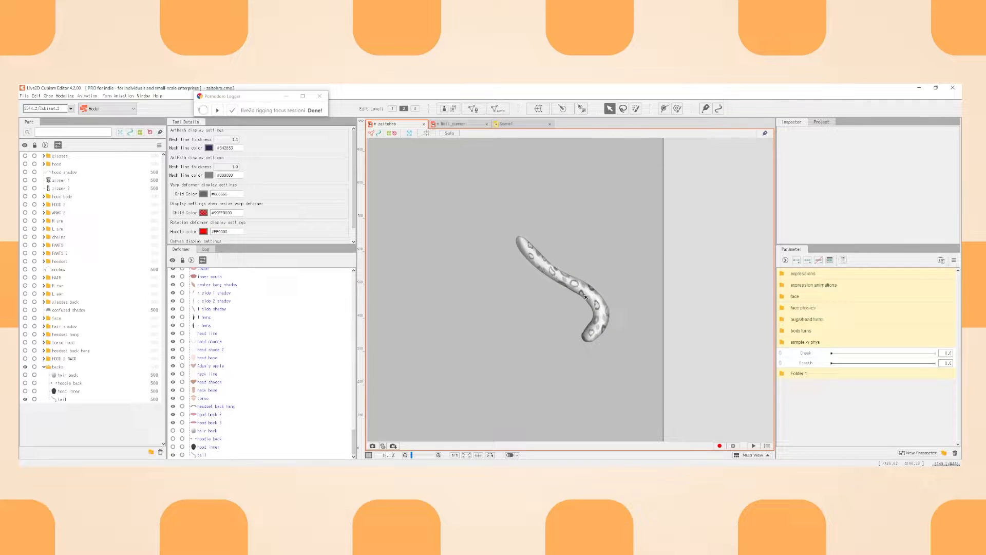
{"action": "left_click", "coordinate": [592, 300]}
{"action": "left_click_drag", "start_coordinate": [641, 300], "coordinate": [666, 302]}
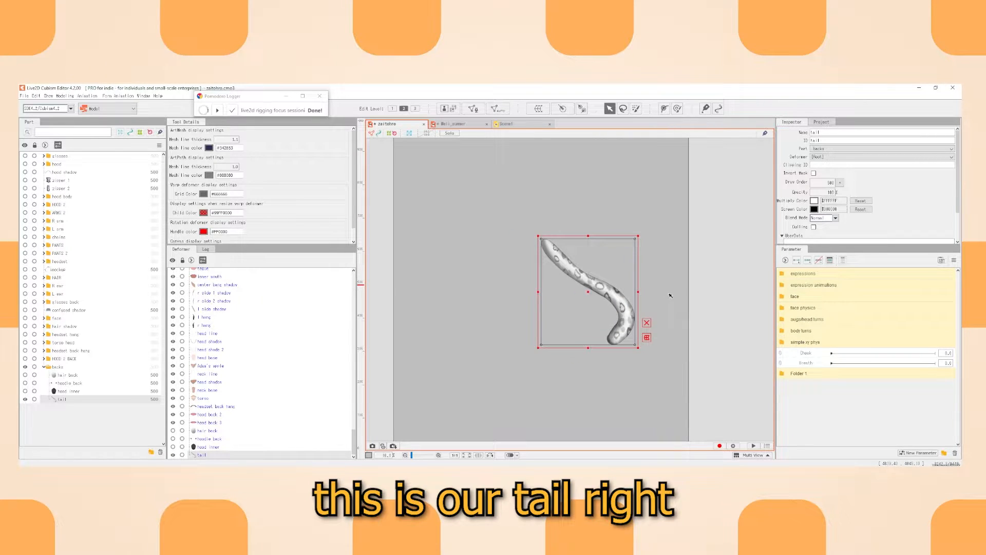
{"action": "key", "text": "ctrl+shift+a"}
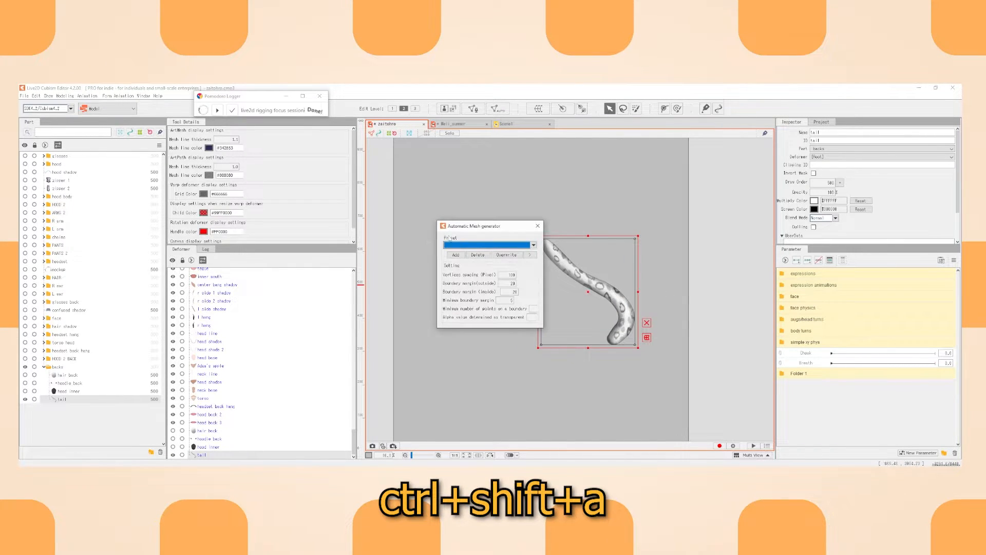
{"action": "left_click", "coordinate": [463, 246]}
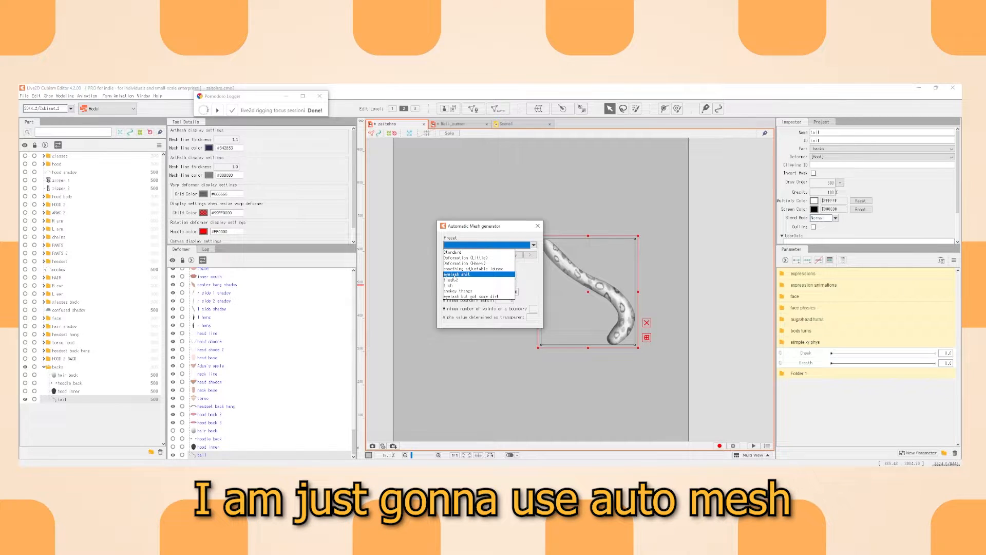
{"action": "left_click", "coordinate": [455, 276]}
{"action": "left_click", "coordinate": [536, 226]}
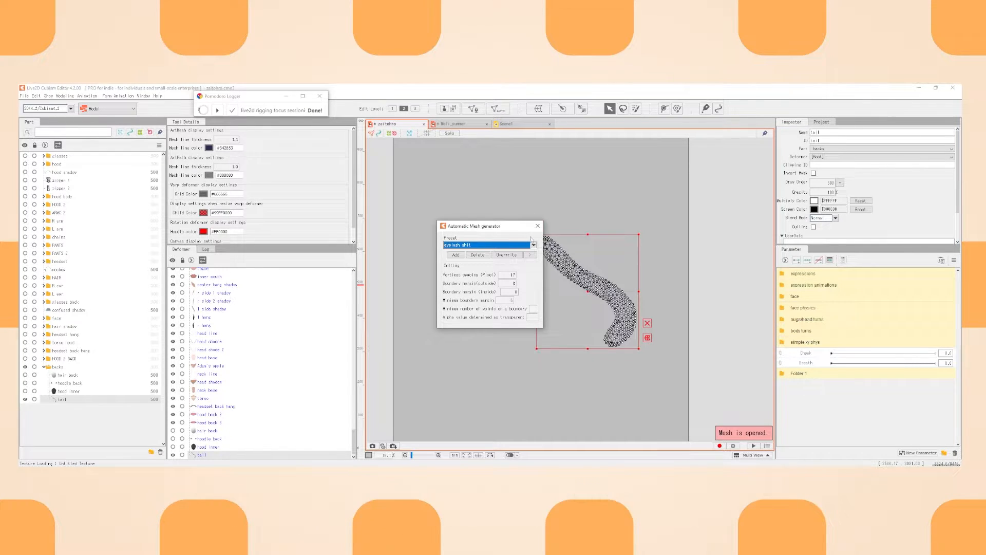
Open the tail's mesh for manual editing and set its display to Show Model Image.
{"action": "scroll", "coordinate": [546, 235], "scroll_direction": "up", "scroll_amount": 6}
{"action": "key", "text": "ctrl+e"}
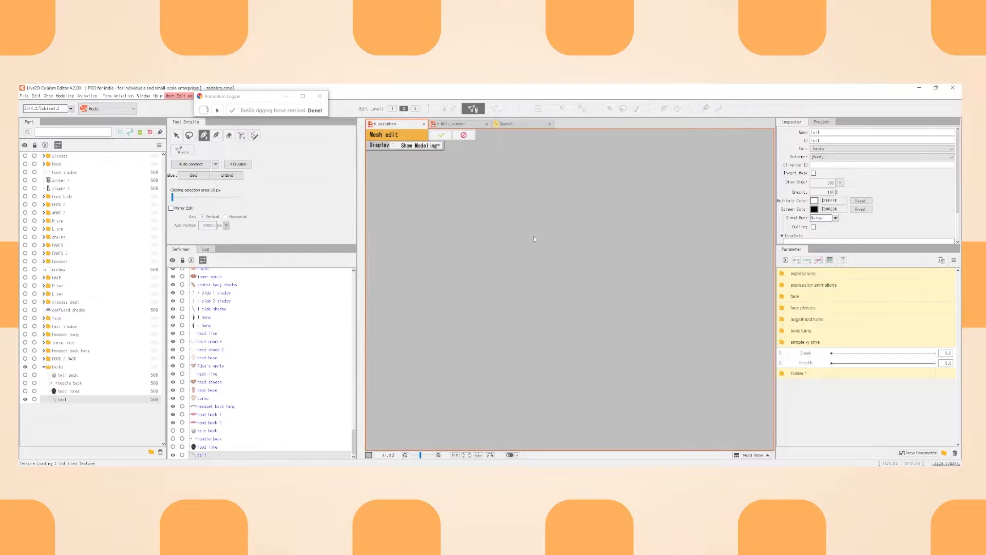
{"action": "left_click", "coordinate": [415, 146]}
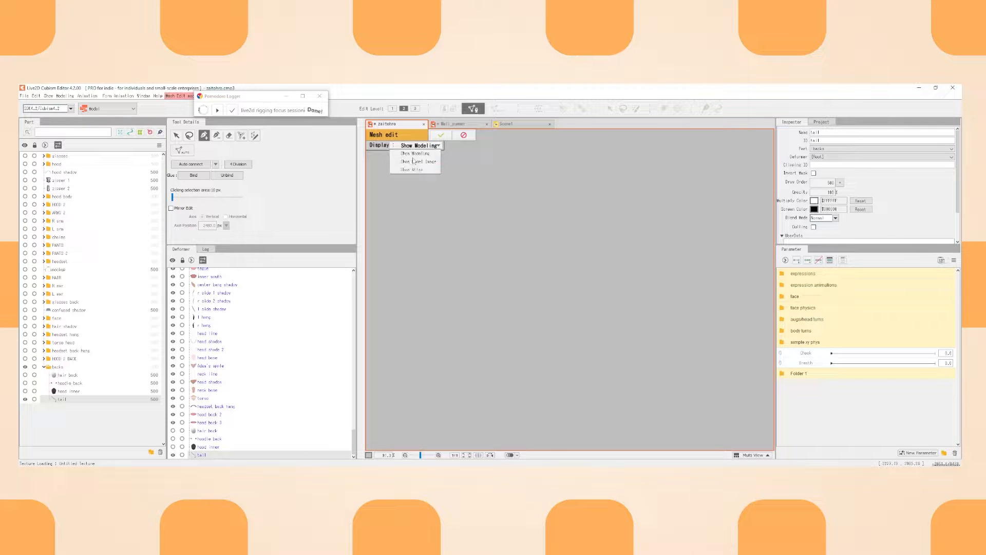
{"action": "left_click", "coordinate": [413, 162]}
{"action": "scroll", "coordinate": [598, 312], "scroll_direction": "up", "scroll_amount": 8}
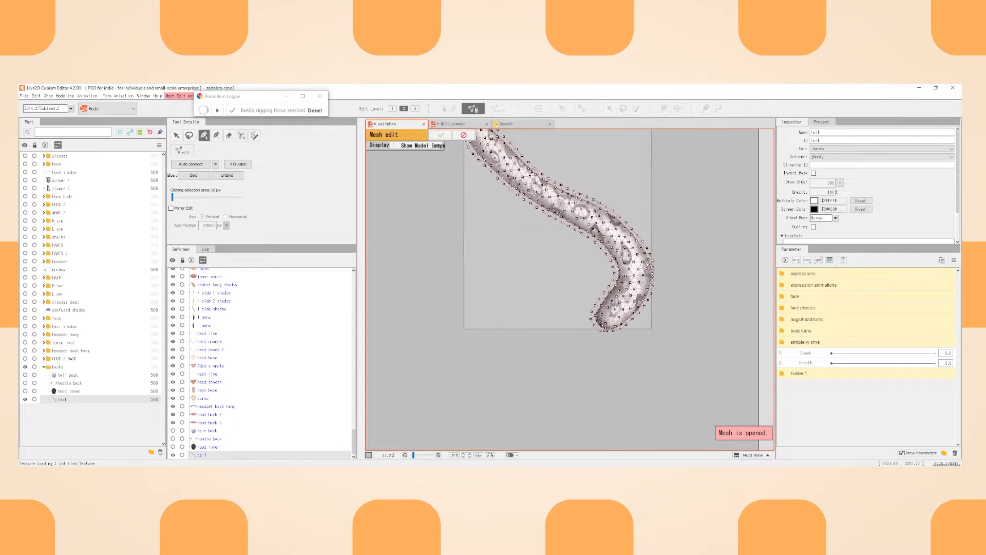
Replace the boundary mesh vertices along the tail's outer bend with evenly spaced ones further outside the outline.
{"action": "mouse_move", "coordinate": [652, 237]}
{"action": "left_mouse_down"}
{"action": "mouse_move", "coordinate": [631, 255]}
{"action": "mouse_move", "coordinate": [638, 312]}
{"action": "left_mouse_up"}
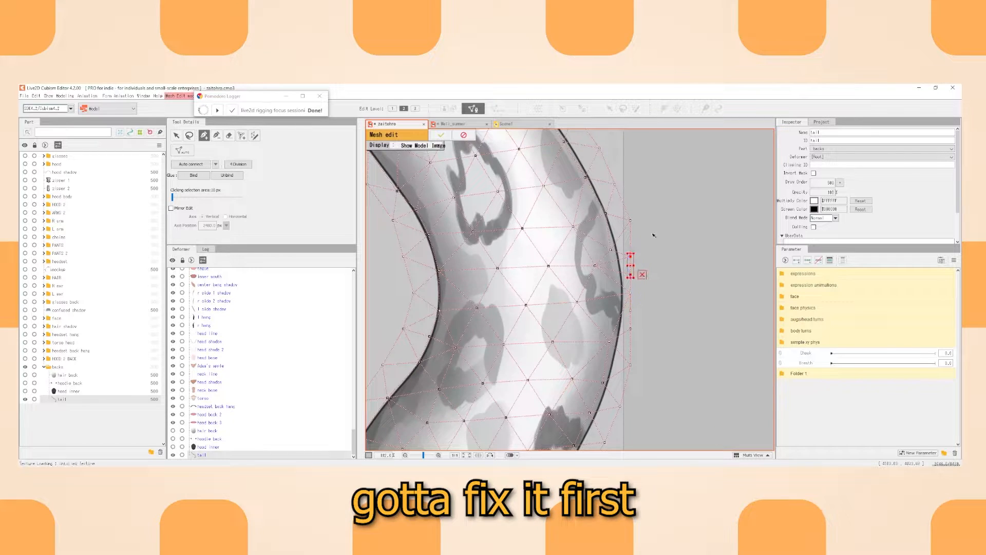
{"action": "mouse_move", "coordinate": [647, 219]}
{"action": "left_mouse_down"}
{"action": "mouse_move", "coordinate": [633, 256]}
{"action": "mouse_move", "coordinate": [637, 356]}
{"action": "left_mouse_up"}
{"action": "key", "text": "Delete"}
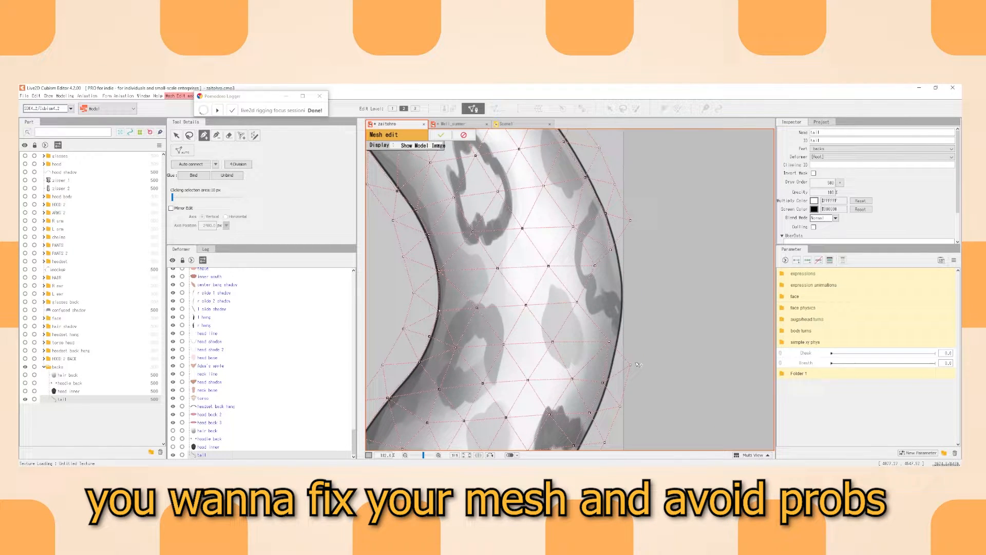
{"action": "left_click", "coordinate": [615, 342]}
{"action": "left_click", "coordinate": [620, 304]}
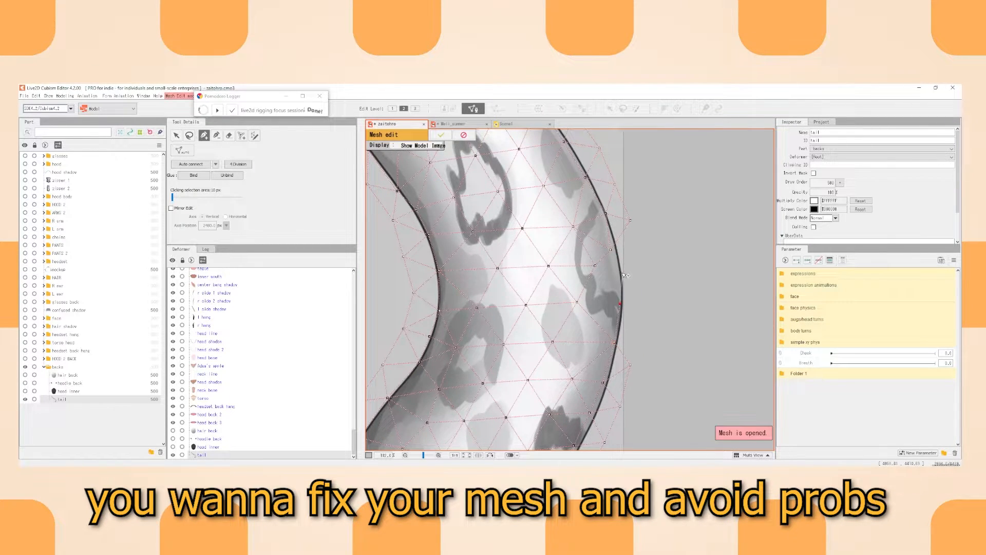
{"action": "left_click_drag", "start_coordinate": [615, 251], "coordinate": [617, 250]}
{"action": "left_click", "coordinate": [636, 261]}
{"action": "left_click", "coordinate": [637, 338]}
{"action": "left_click", "coordinate": [630, 365]}
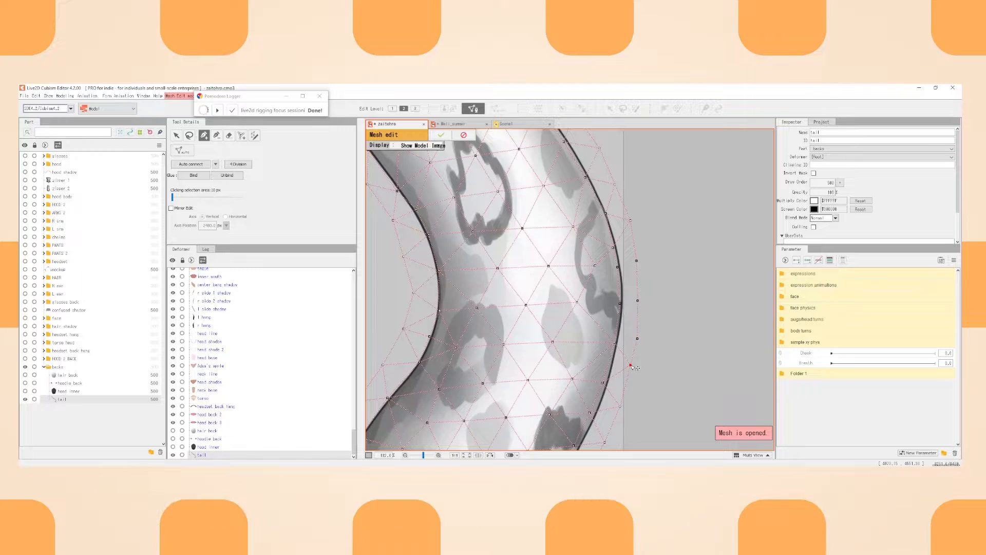
Adjust the mesh vertices around the tail's lower rounded end.
{"action": "scroll", "coordinate": [635, 291], "scroll_direction": "down", "scroll_amount": 8}
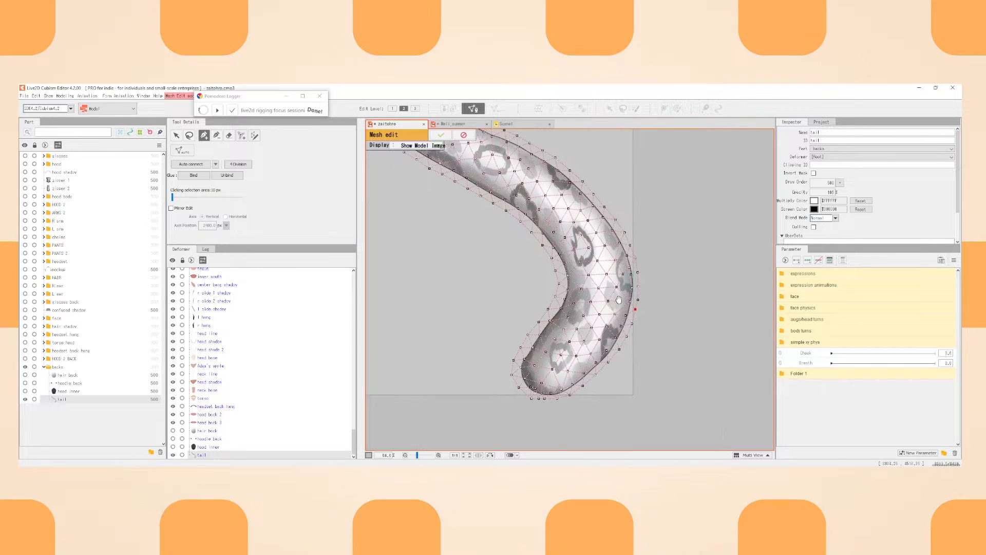
{"action": "scroll", "coordinate": [529, 392], "scroll_direction": "up", "scroll_amount": 8}
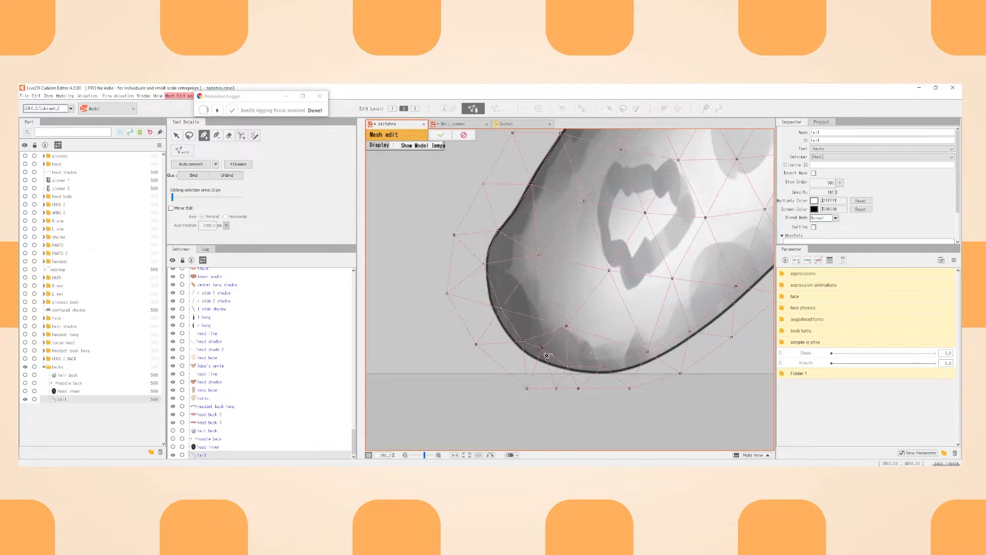
{"action": "scroll", "coordinate": [527, 339], "scroll_direction": "down", "scroll_amount": 4}
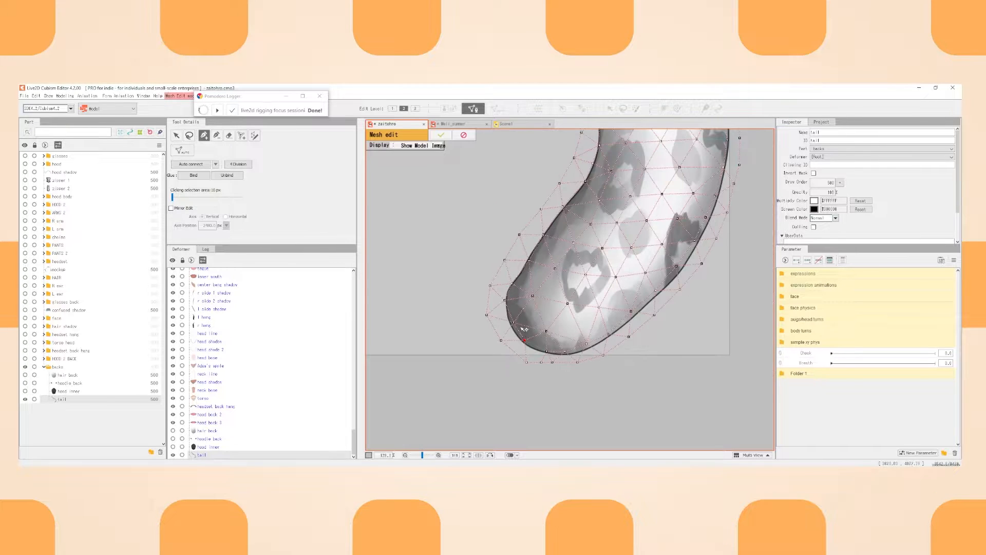
{"action": "left_click", "coordinate": [507, 299]}
Clean up the unevenly spaced boundary vertices around the tail's upper end.
{"action": "left_click_drag", "start_coordinate": [611, 145], "coordinate": [642, 437]}
{"action": "left_click_drag", "start_coordinate": [505, 178], "coordinate": [636, 314]}
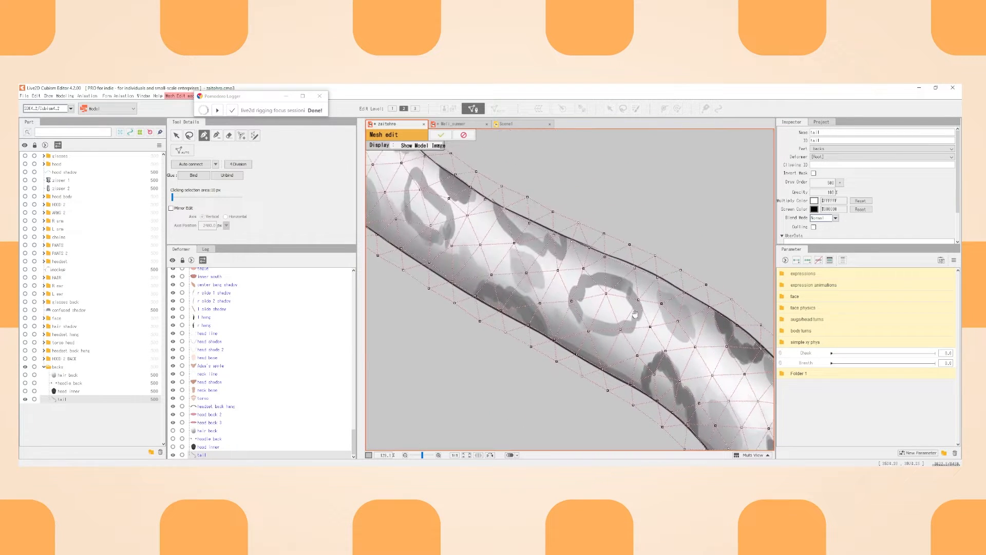
{"action": "left_click_drag", "start_coordinate": [411, 190], "coordinate": [642, 339]}
{"action": "left_click_drag", "start_coordinate": [411, 164], "coordinate": [475, 220]}
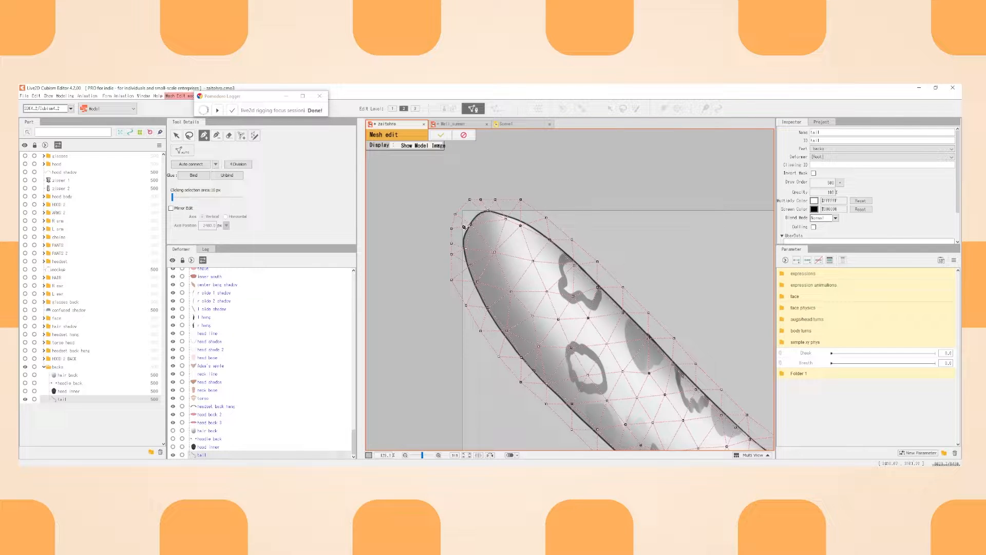
{"action": "left_click", "coordinate": [452, 254]}
{"action": "left_click", "coordinate": [469, 199]}
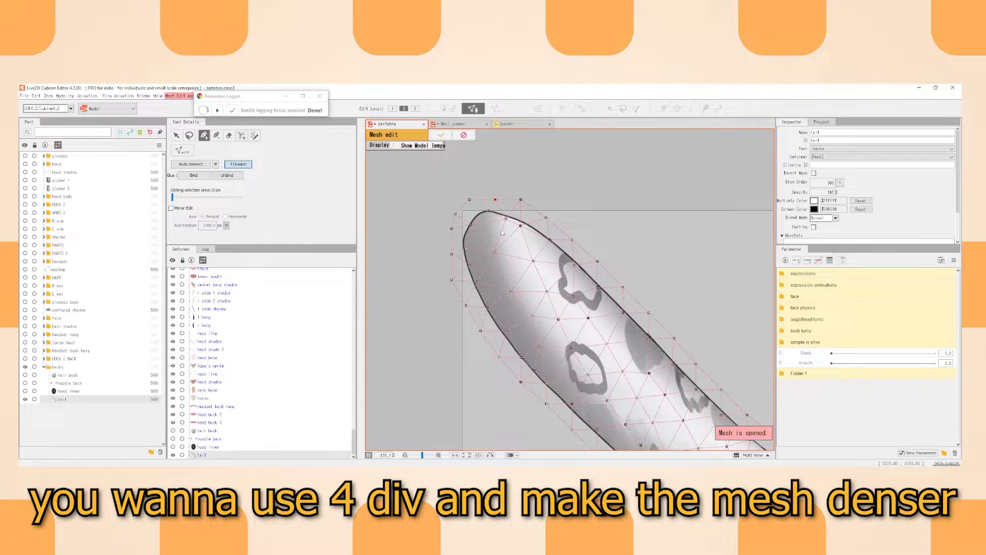
Make the whole tail mesh denser with 4 Division and apply the mesh edit.
{"action": "scroll", "coordinate": [621, 290], "scroll_direction": "down", "scroll_amount": 5}
{"action": "left_click_drag", "start_coordinate": [621, 289], "coordinate": [463, 158]}
{"action": "left_click", "coordinate": [438, 138]}
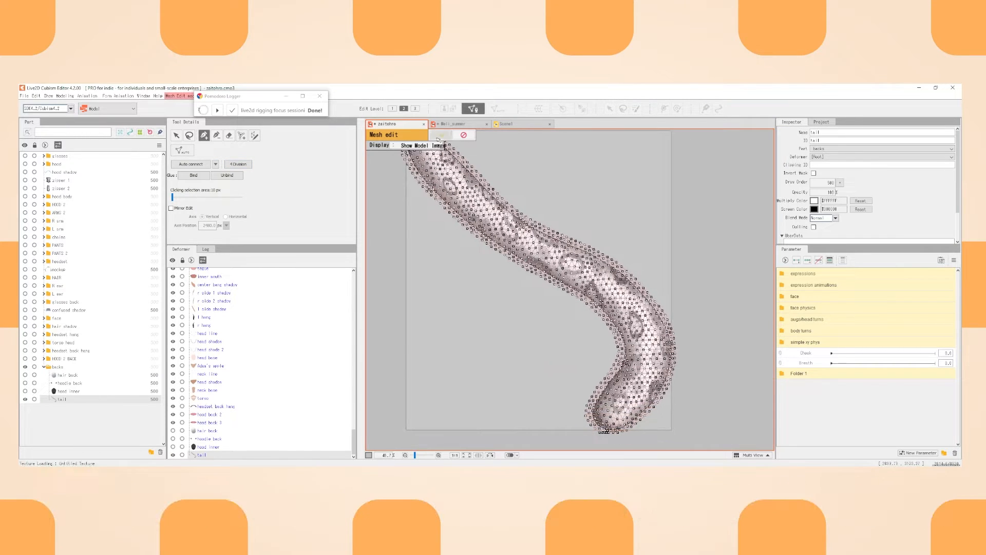
Draw a six-point deform path along the tail's centre line from its upper end to its lower end.
{"action": "left_click", "coordinate": [664, 108]}
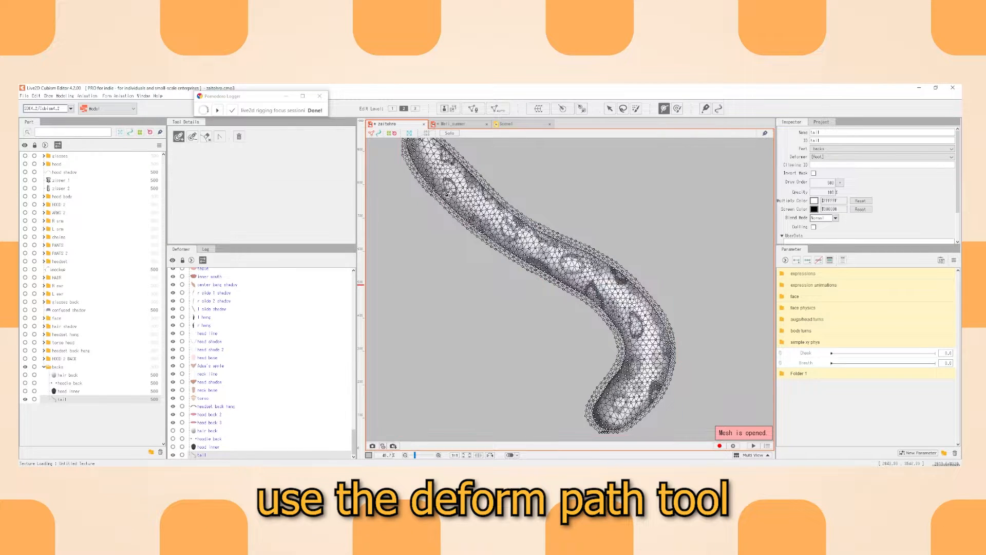
{"action": "left_click", "coordinate": [419, 146]}
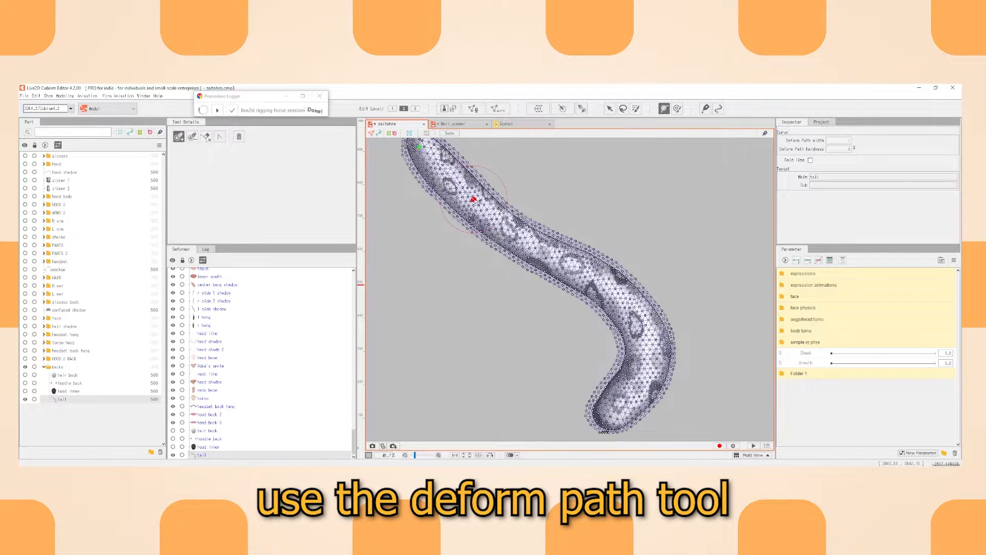
{"action": "left_click", "coordinate": [529, 239]}
{"action": "left_click", "coordinate": [605, 279]}
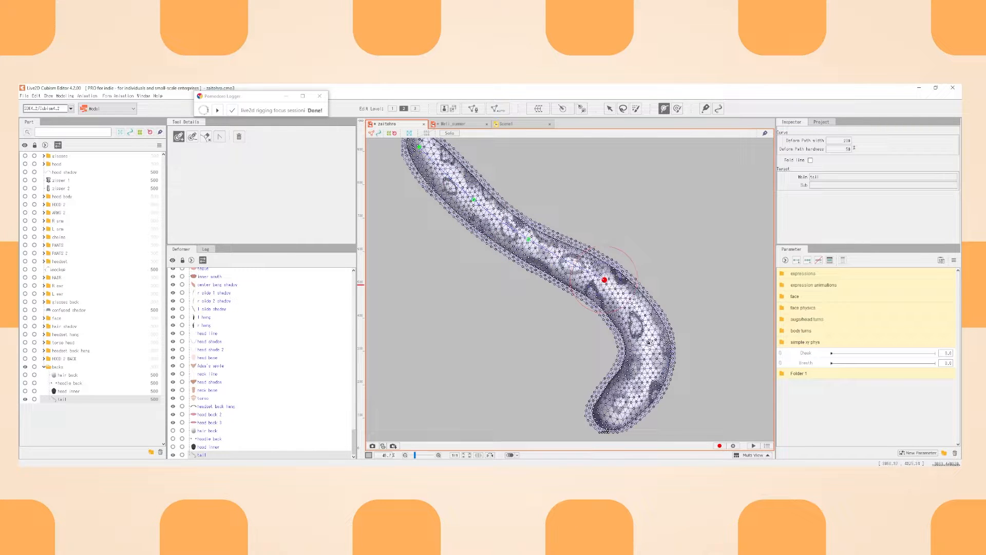
{"action": "left_click", "coordinate": [647, 342]}
{"action": "left_click", "coordinate": [620, 404]}
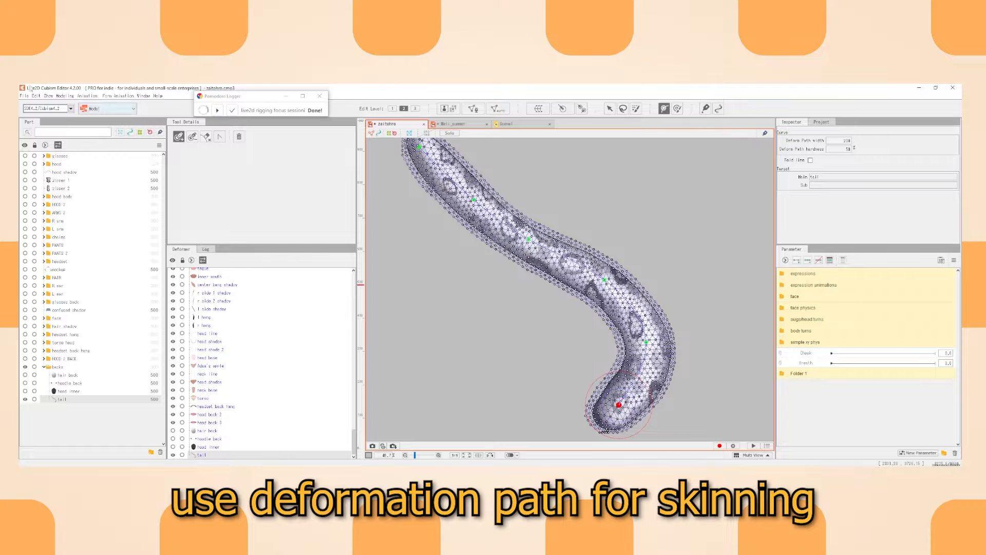
Skin the tail using its deformation path.
{"action": "left_click", "coordinate": [65, 96]}
{"action": "mouse_move", "coordinate": [113, 153]}
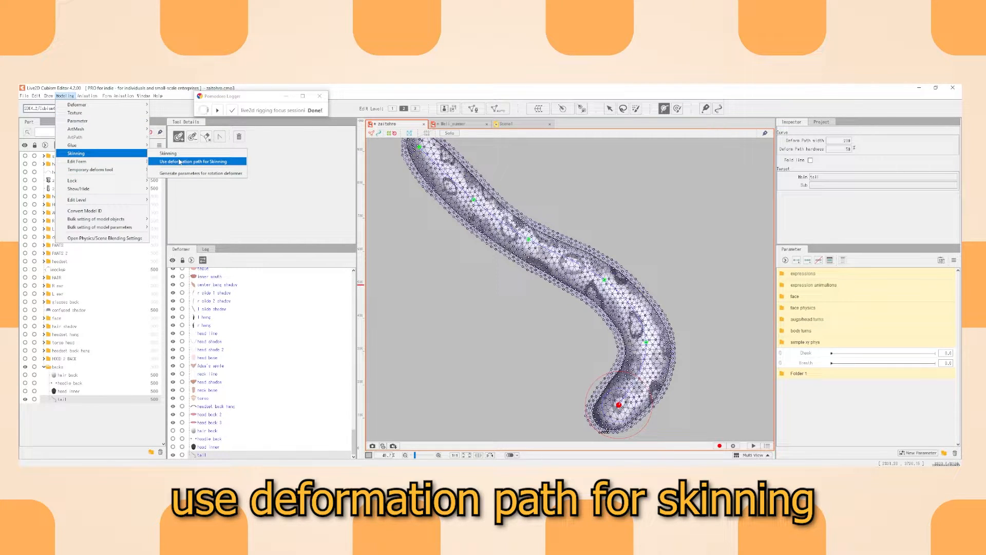
{"action": "left_click", "coordinate": [179, 162]}
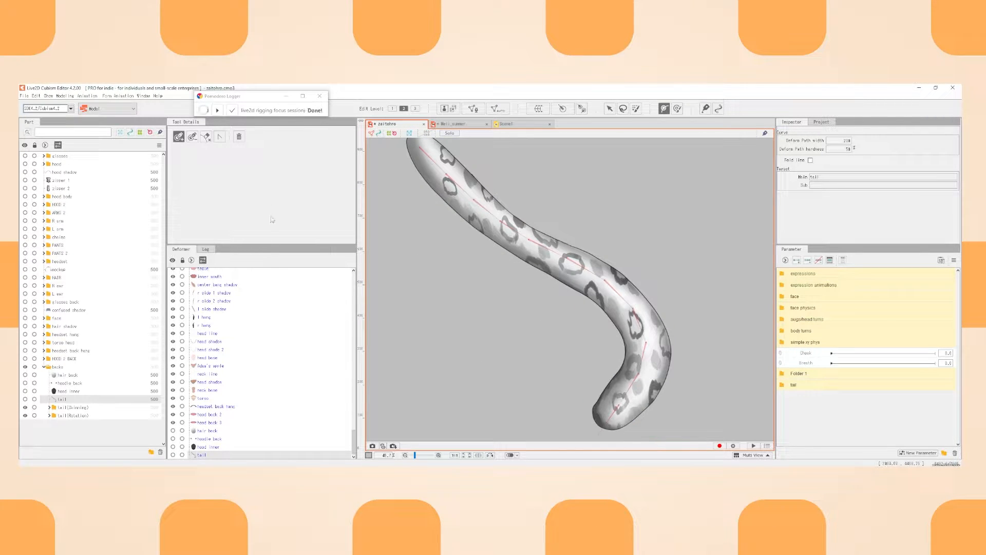
Move Folder 1 below the tail parameter folder and rename it tail conditions.
{"action": "left_click", "coordinate": [64, 97]}
{"action": "left_click", "coordinate": [800, 387]}
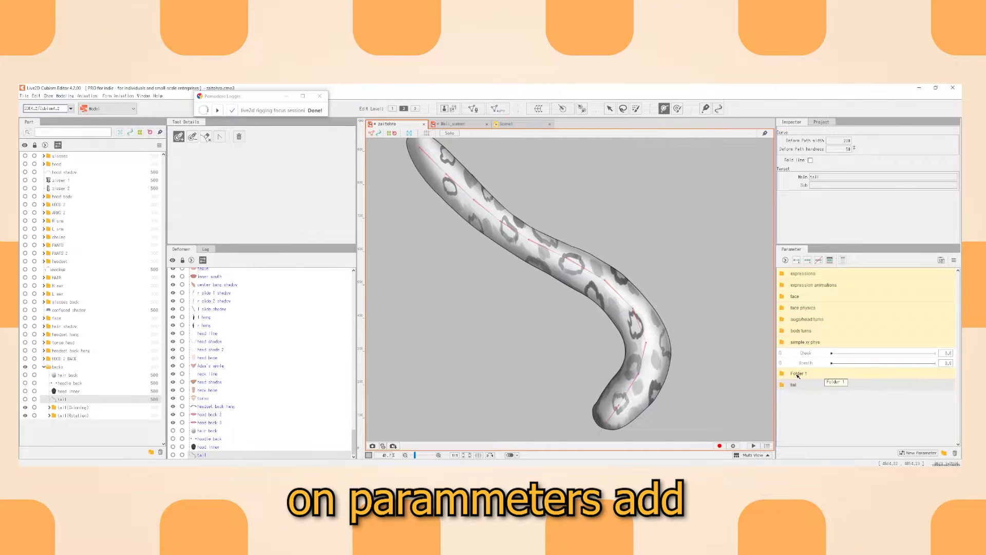
{"action": "left_click", "coordinate": [797, 374]}
{"action": "left_click_drag", "start_coordinate": [811, 379], "coordinate": [810, 392]}
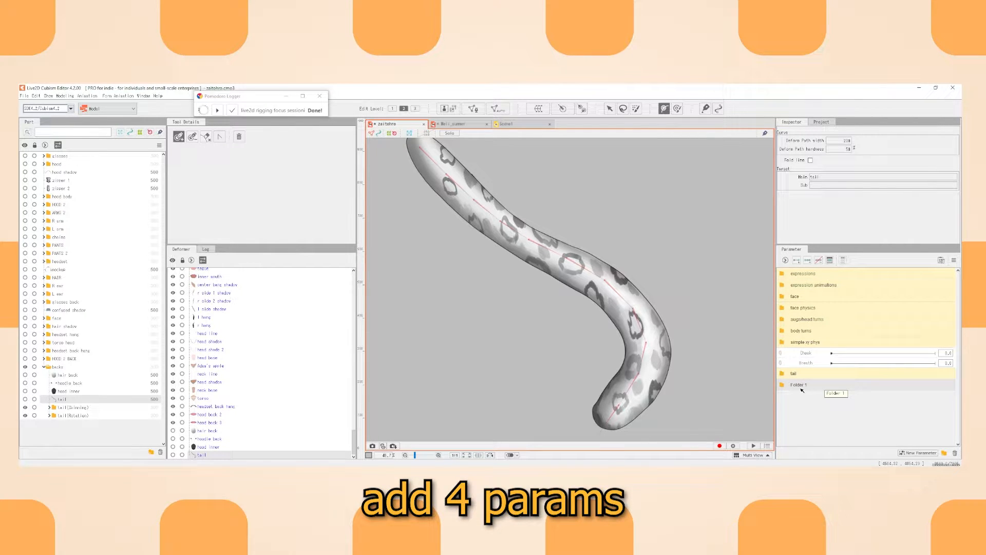
{"action": "double_click", "coordinate": [799, 385]}
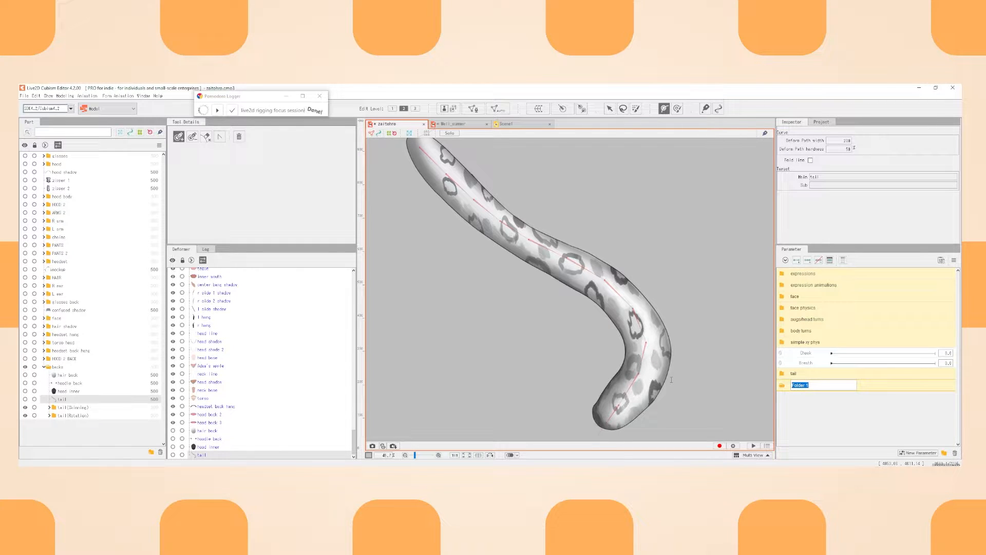
{"action": "type", "text": "tail conditio"}
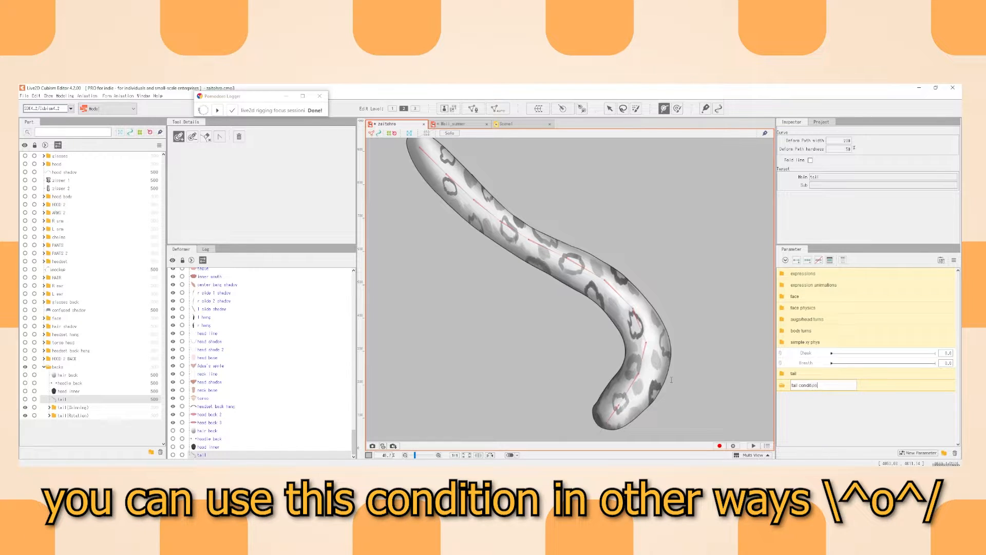
{"action": "type", "text": "ns"}
{"action": "key", "text": "Return"}
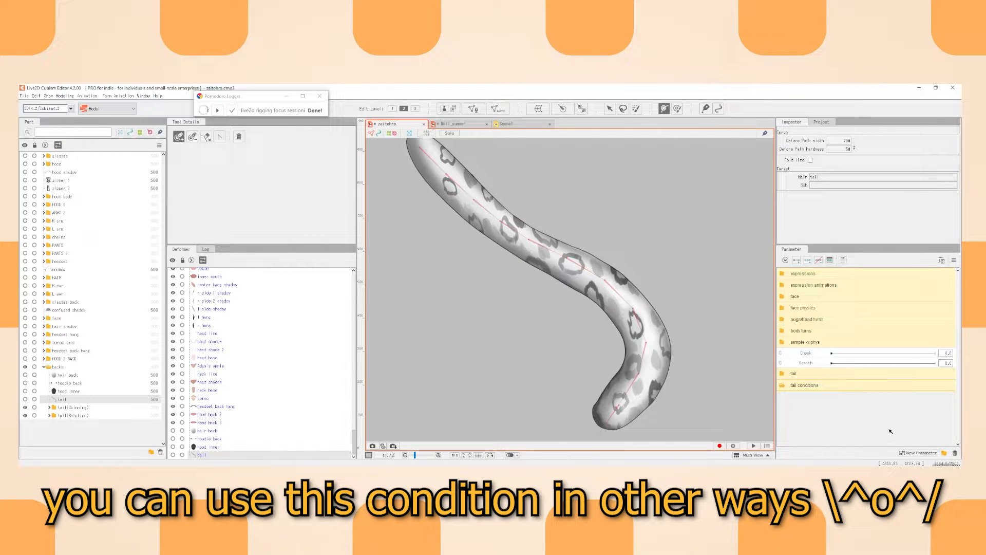
Create a parameter named tail on fast in the tail conditions folder, with minimum -1, default 0 and maximum 1.
{"action": "left_click", "coordinate": [795, 387]}
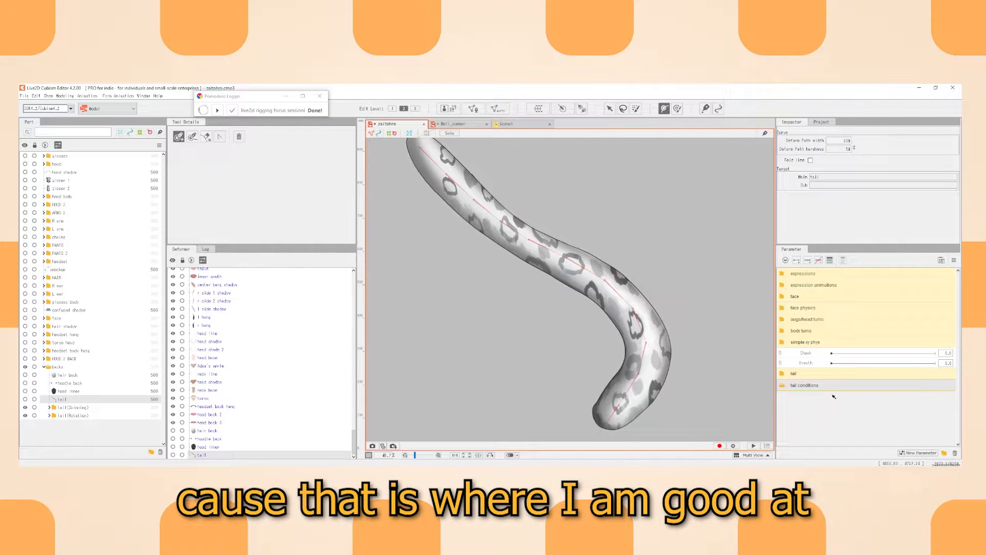
{"action": "left_click", "coordinate": [833, 396]}
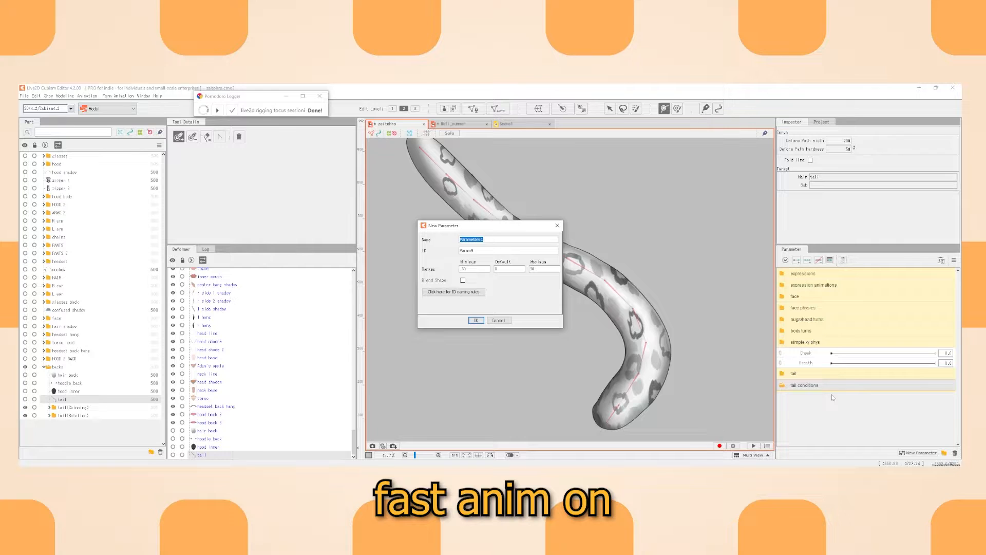
{"action": "type", "text": "tail on fast"}
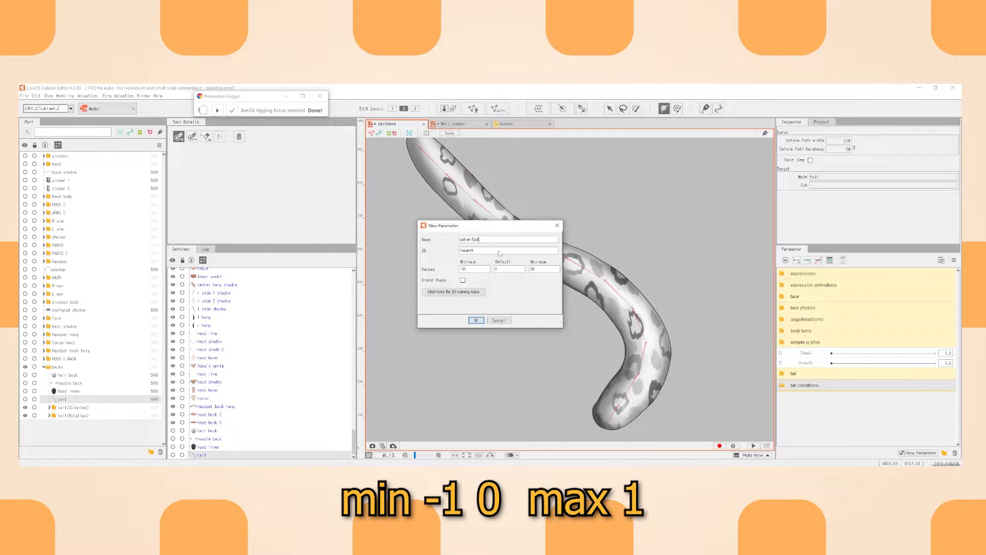
{"action": "type", "text": "-1"}
{"action": "left_click", "coordinate": [475, 320]}
Duplicate the tail on fast parameter and rename the copy tail on slow.
{"action": "right_click", "coordinate": [808, 398]}
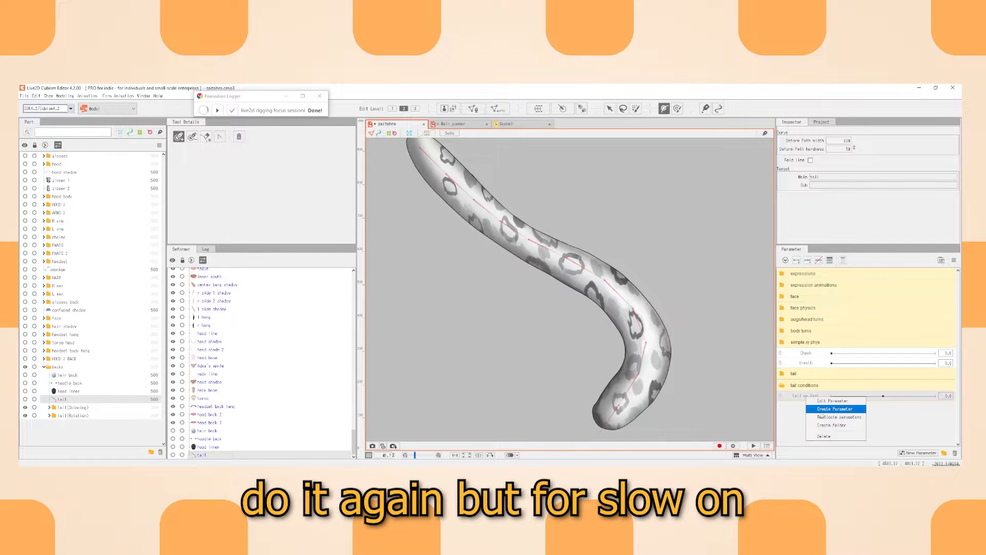
{"action": "left_click", "coordinate": [817, 416]}
{"action": "right_click", "coordinate": [808, 403]}
{"action": "left_click", "coordinate": [814, 405]}
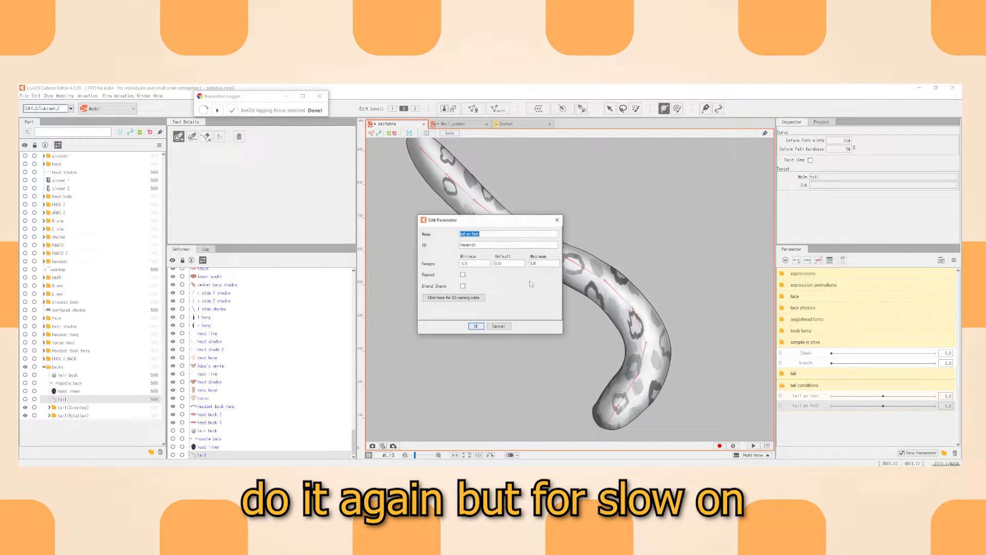
{"action": "left_click", "coordinate": [490, 235]}
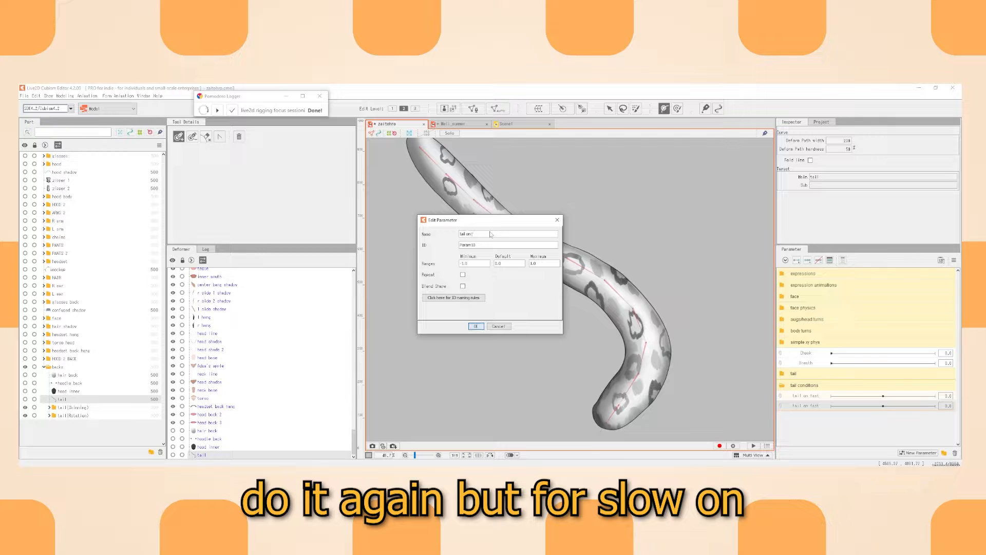
{"action": "key", "text": "BackSpace"}
{"action": "type", "text": "slow"}
{"action": "key", "text": "Return"}
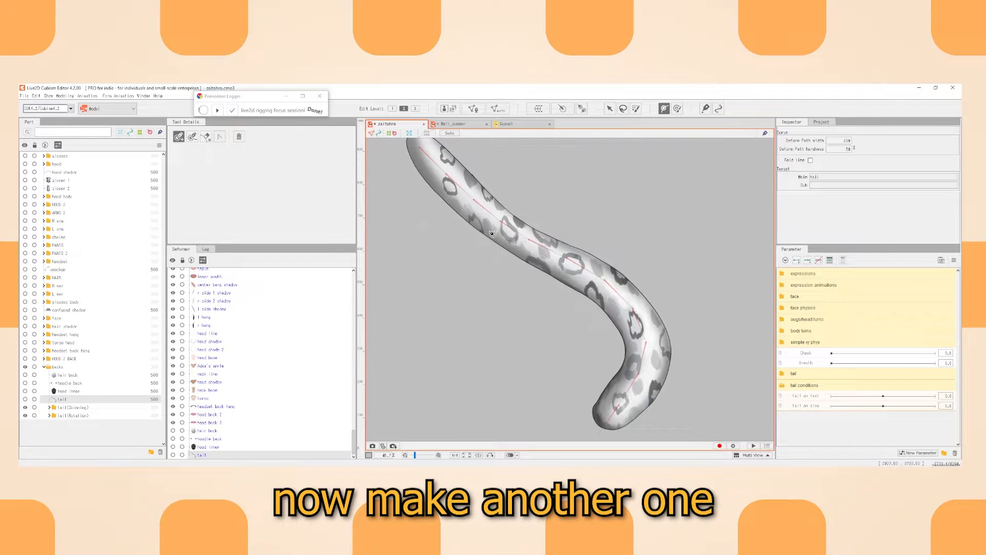
Create a new parameter named fast anim below tail on slow.
{"action": "left_click", "coordinate": [809, 402]}
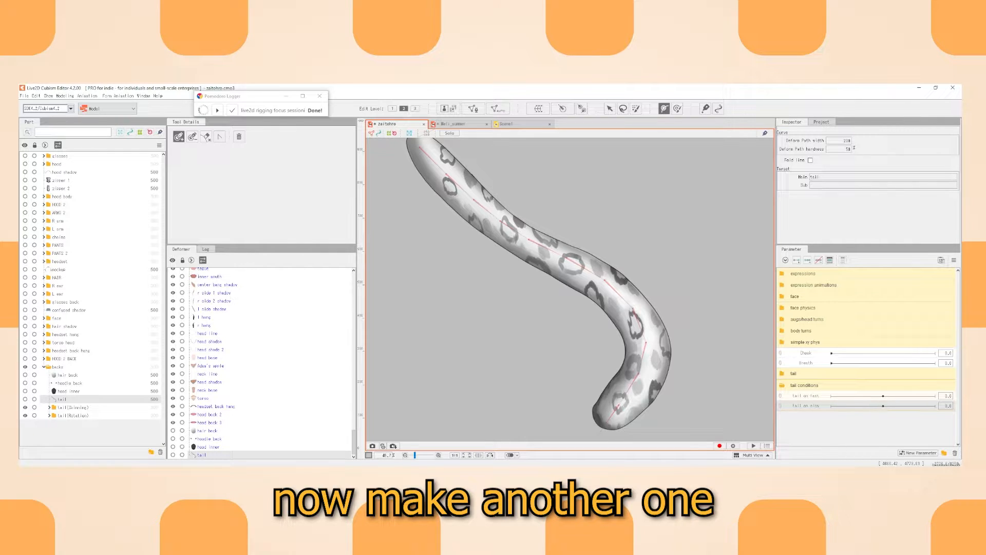
{"action": "left_click", "coordinate": [918, 452]}
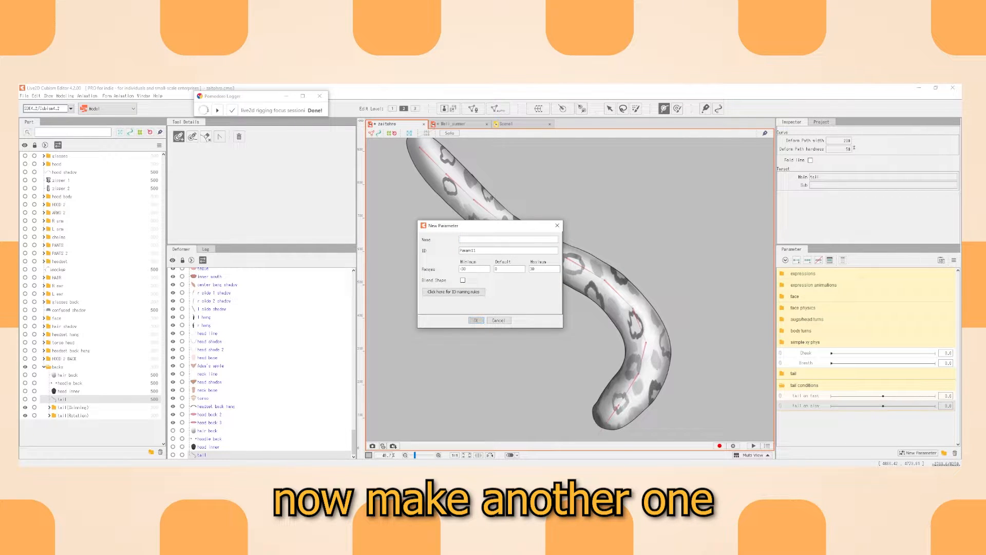
{"action": "type", "text": "ast phy"}
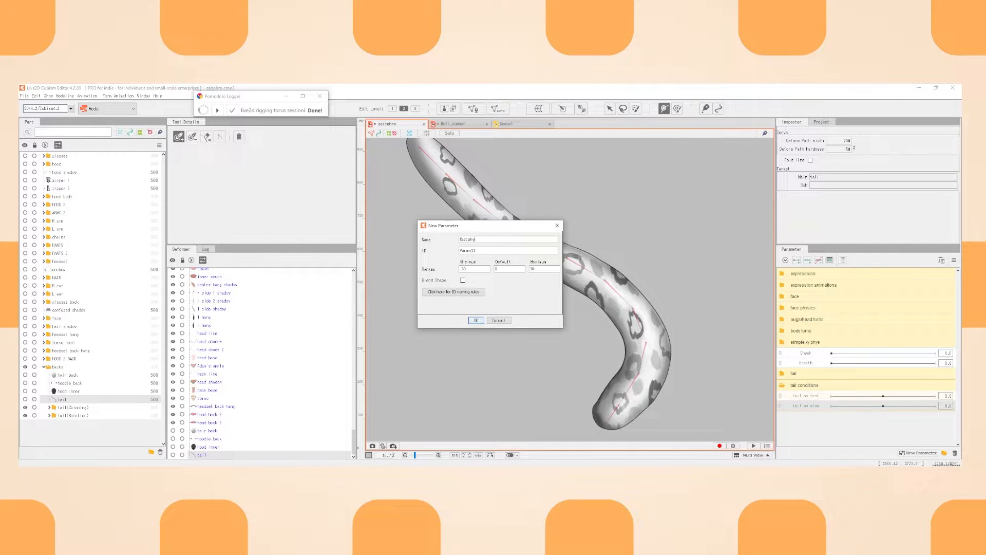
{"action": "key", "text": "BackSpace"}
{"action": "key", "text": "BackSpace"}
{"action": "key", "text": "BackSpace"}
{"action": "type", "text": "ani"}
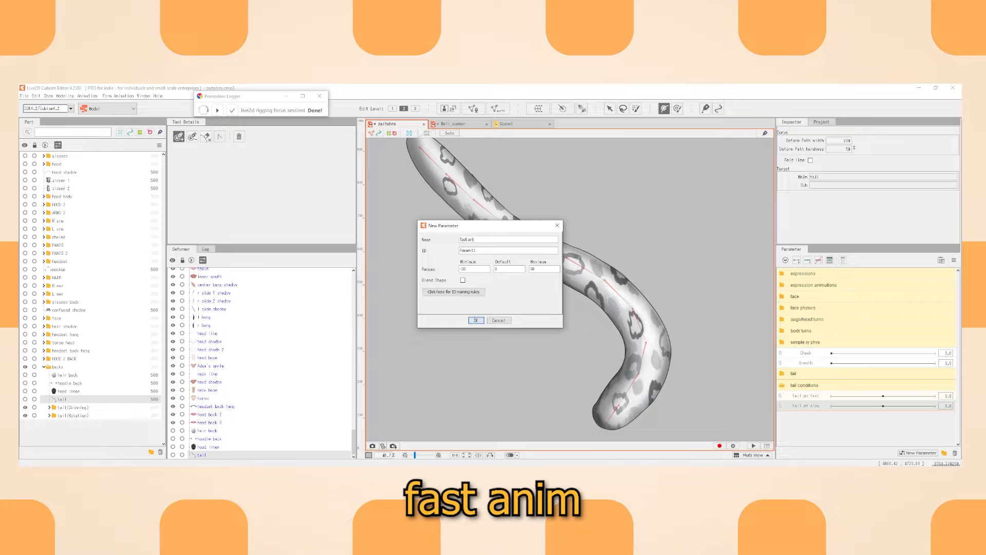
{"action": "type", "text": "m"}
{"action": "key", "text": "Return"}
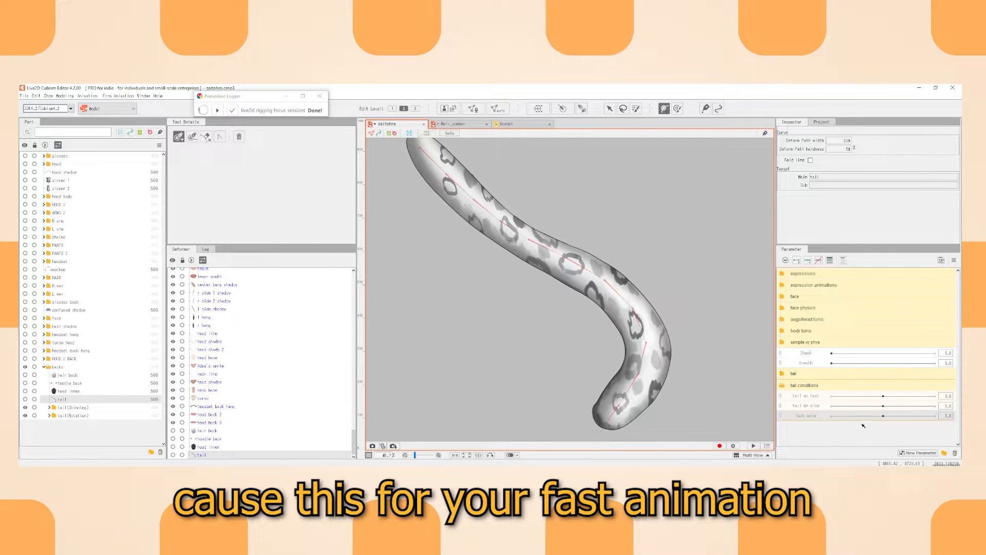
Set the fast anim parameter's range to minimum -1 and maximum 1 and return its value to 0.
{"action": "left_click_drag", "start_coordinate": [860, 416], "coordinate": [817, 420]}
{"action": "double_click", "coordinate": [805, 415]}
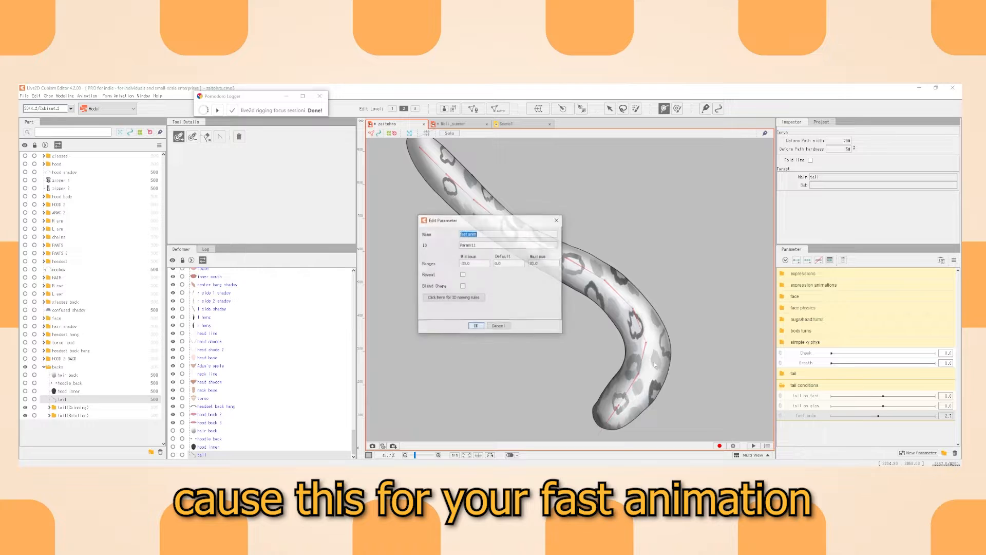
{"action": "left_click", "coordinate": [469, 265]}
{"action": "double_click", "coordinate": [463, 265]}
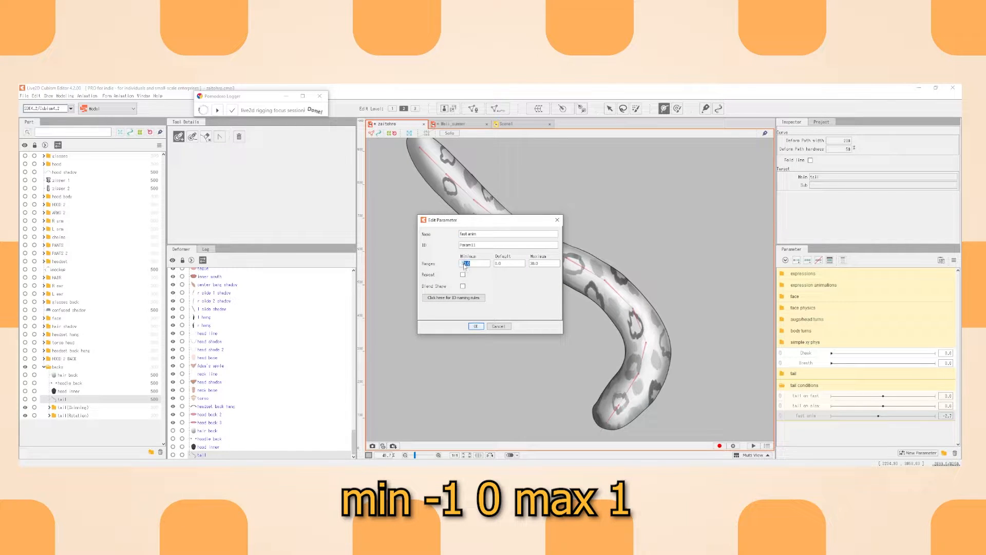
{"action": "type", "text": "1"}
{"action": "key", "text": "Tab"}
{"action": "key", "text": "Tab"}
{"action": "key", "text": "Return"}
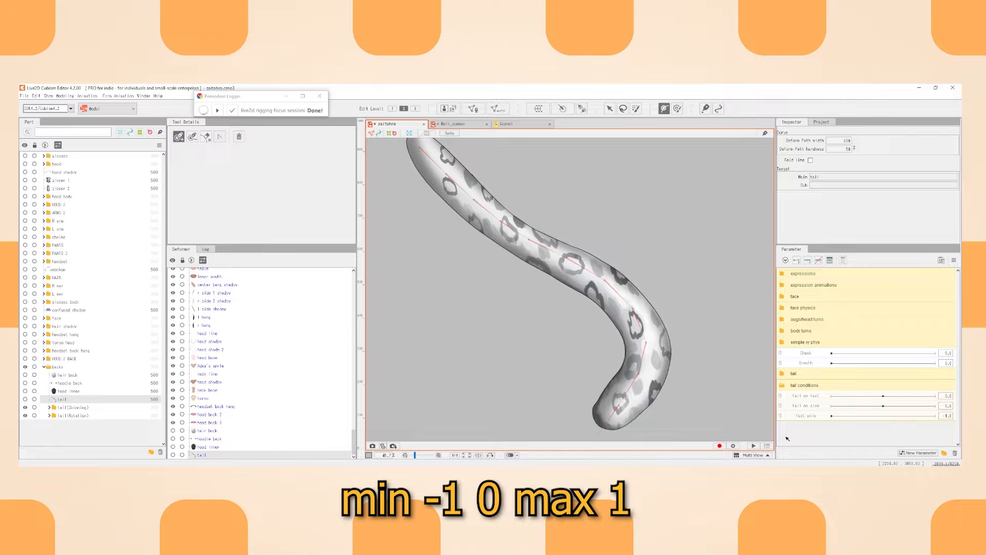
{"action": "right_click", "coordinate": [804, 415]}
{"action": "left_click", "coordinate": [822, 417]}
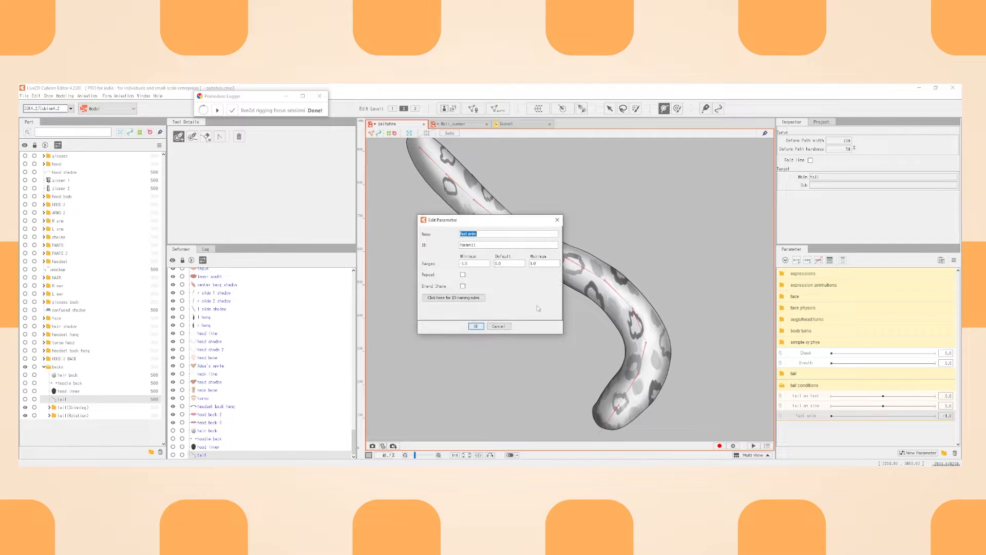
{"action": "left_click", "coordinate": [476, 327]}
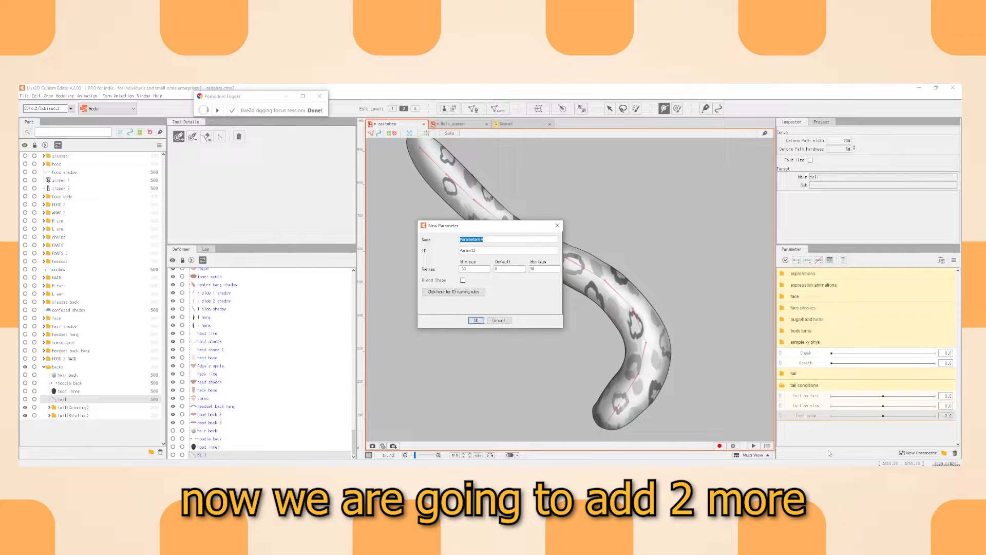
Create two more parameters, fast phys and slow phys, each with minimum -30, default 0 and maximum 30.
{"action": "type", "text": "fast phys"}
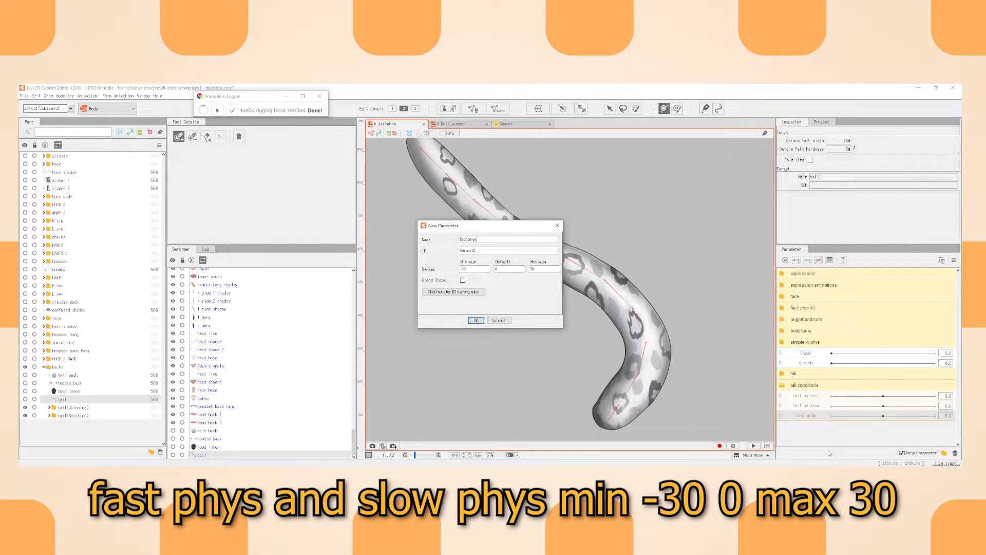
{"action": "key", "text": "Return"}
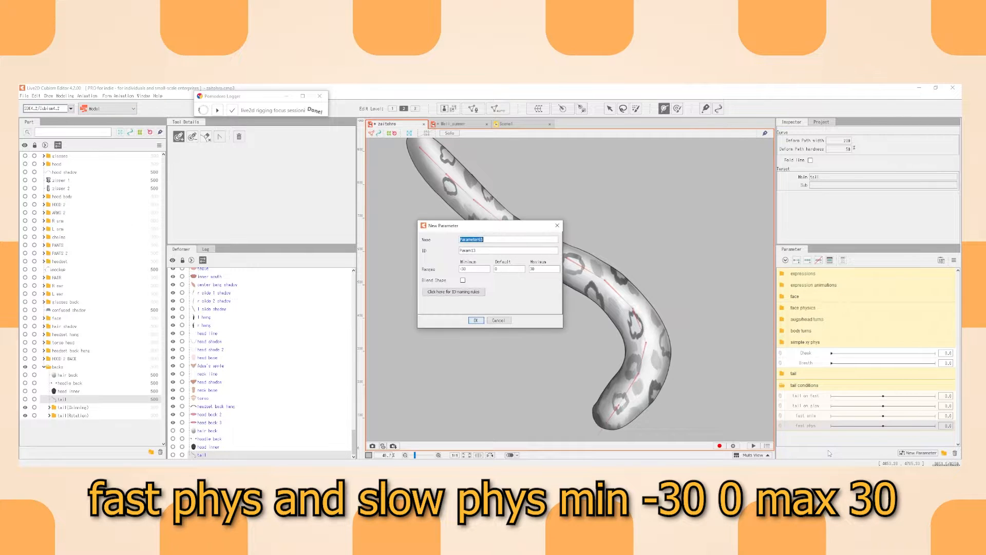
{"action": "type", "text": "slow phys"}
{"action": "key", "text": "Return"}
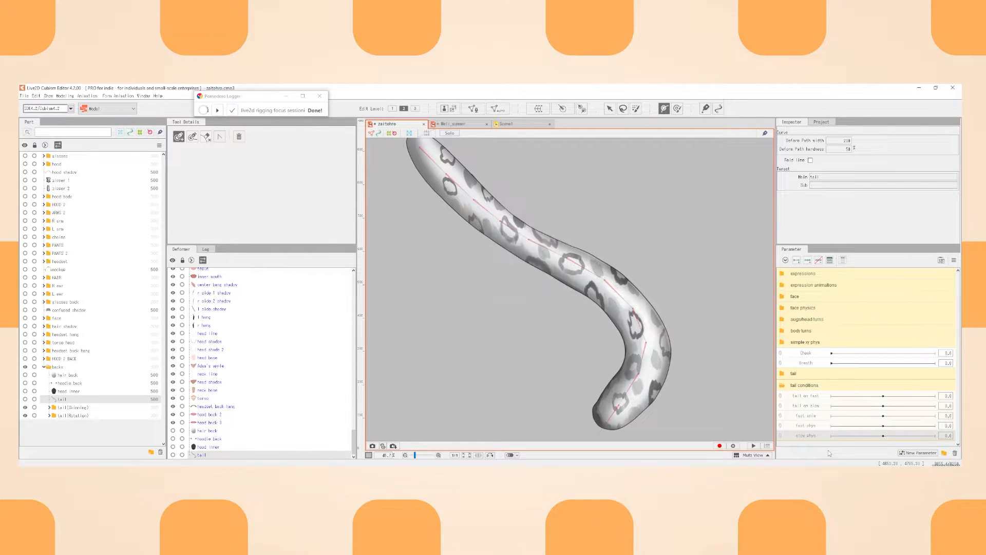
Deselect the tail, switch to the Arrow tool and create a new animation with SDK (Unity) as the target version.
{"action": "left_click", "coordinate": [432, 269]}
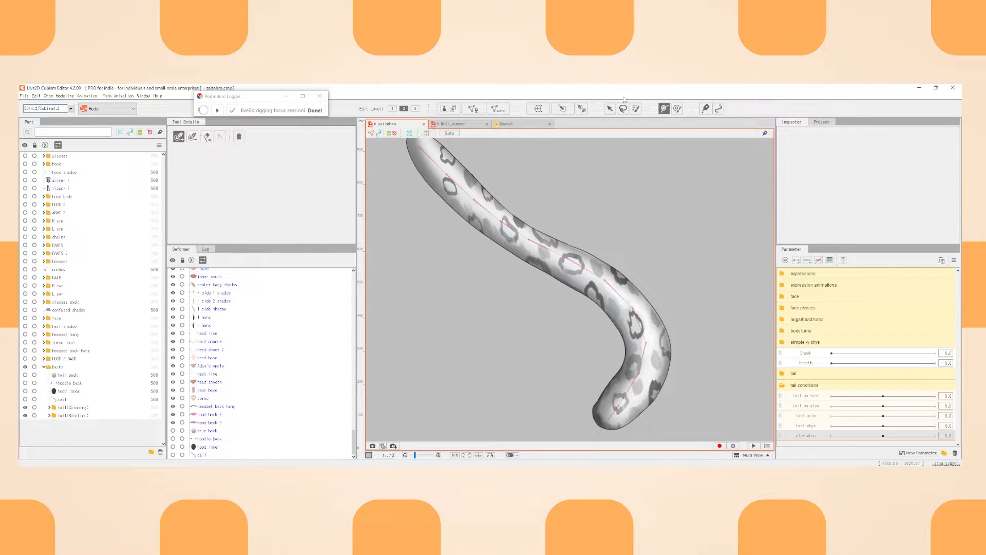
{"action": "left_click", "coordinate": [610, 109]}
{"action": "left_click", "coordinate": [517, 244]}
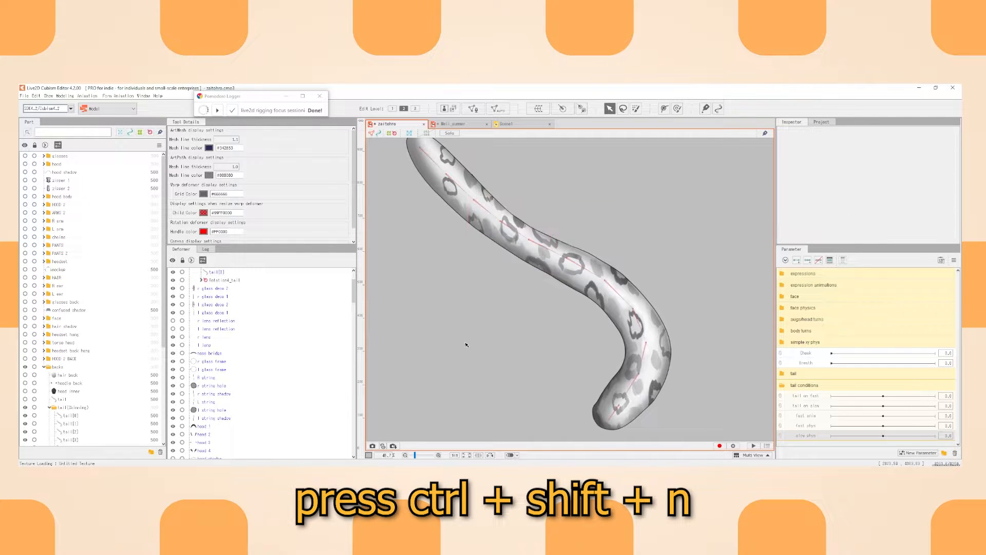
{"action": "left_click", "coordinate": [157, 96]}
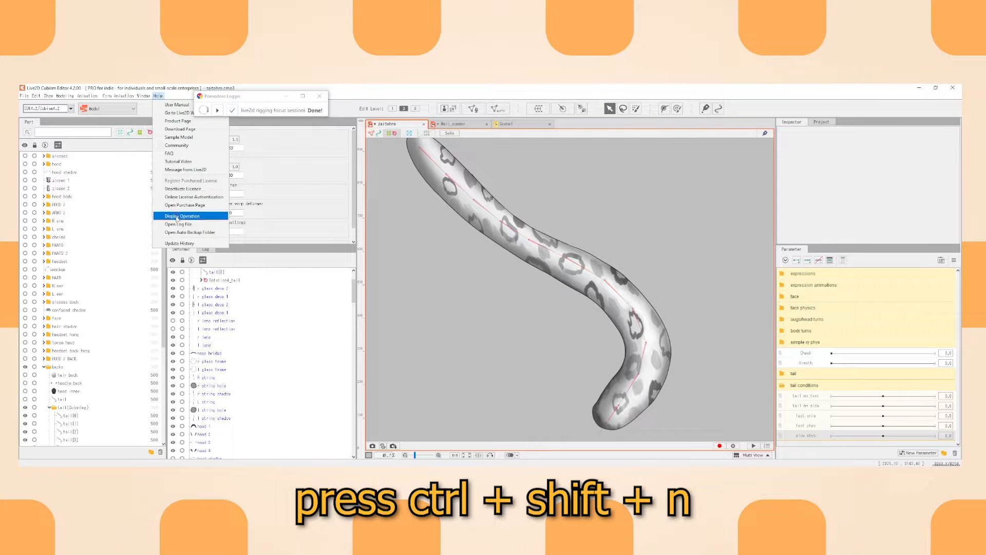
{"action": "key", "text": "ctrl+shift+n"}
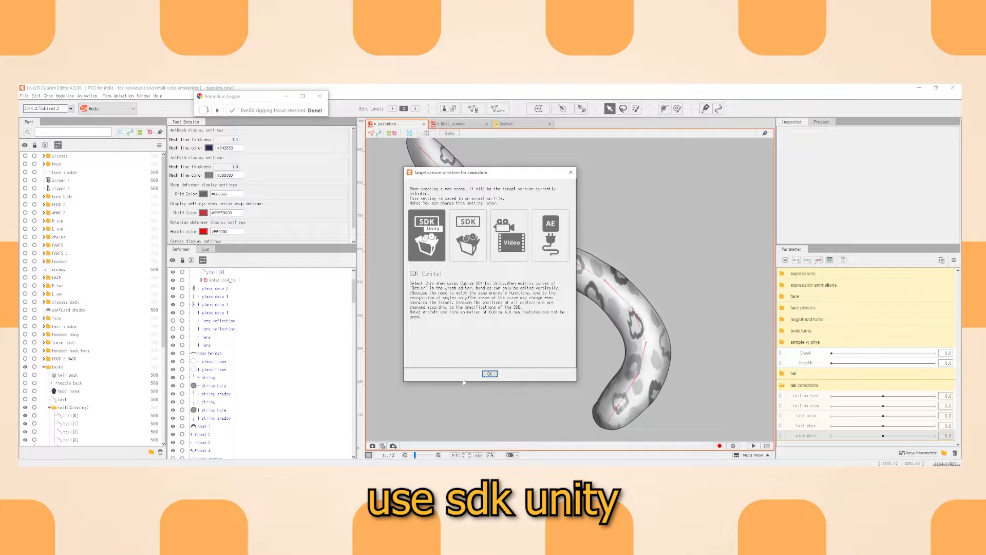
{"action": "left_click", "coordinate": [490, 374]}
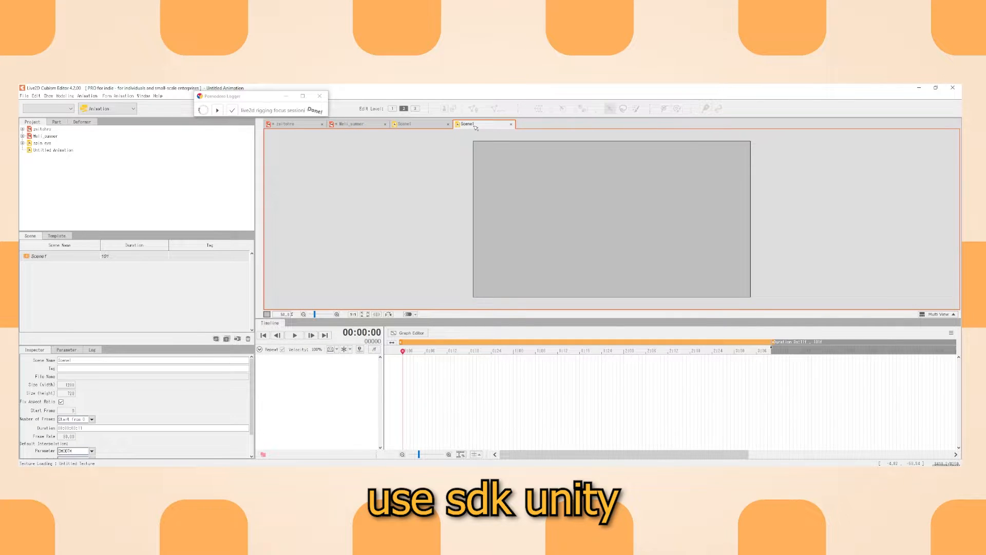
Close the full-body summer character model file.
{"action": "left_click", "coordinate": [349, 126]}
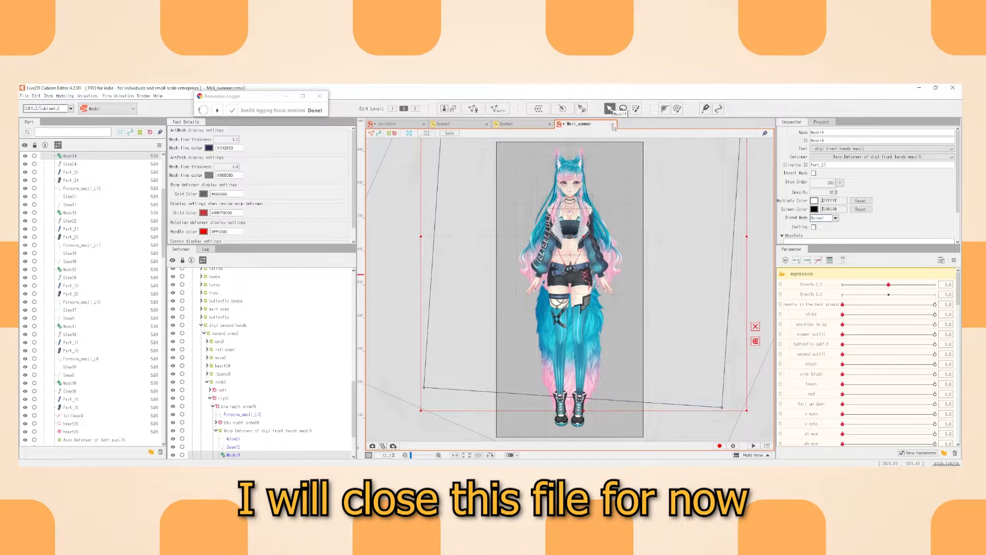
{"action": "left_click", "coordinate": [613, 126]}
{"action": "left_click", "coordinate": [492, 287]}
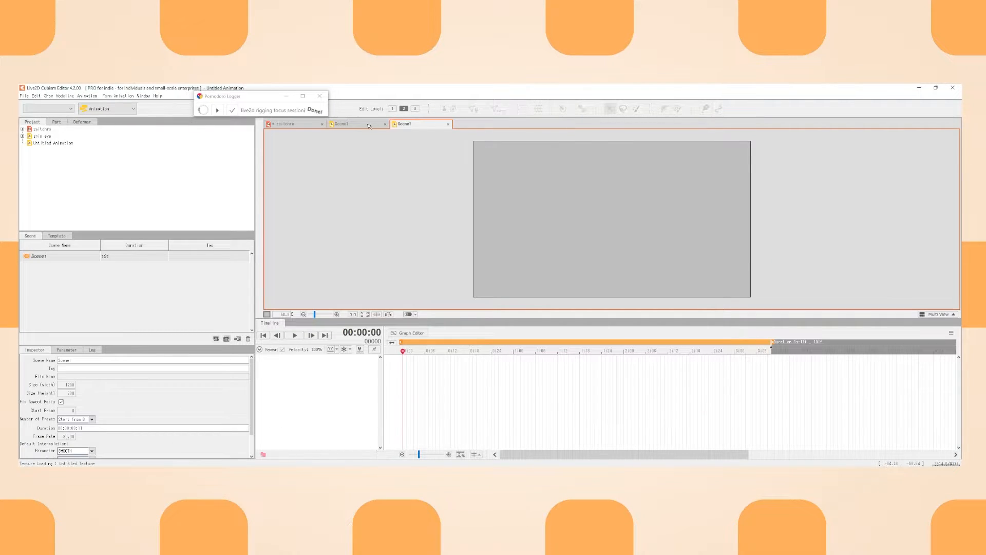
Extend the new animation scene's duration and work area to 5 seconds (151 frames).
{"action": "left_click", "coordinate": [363, 125]}
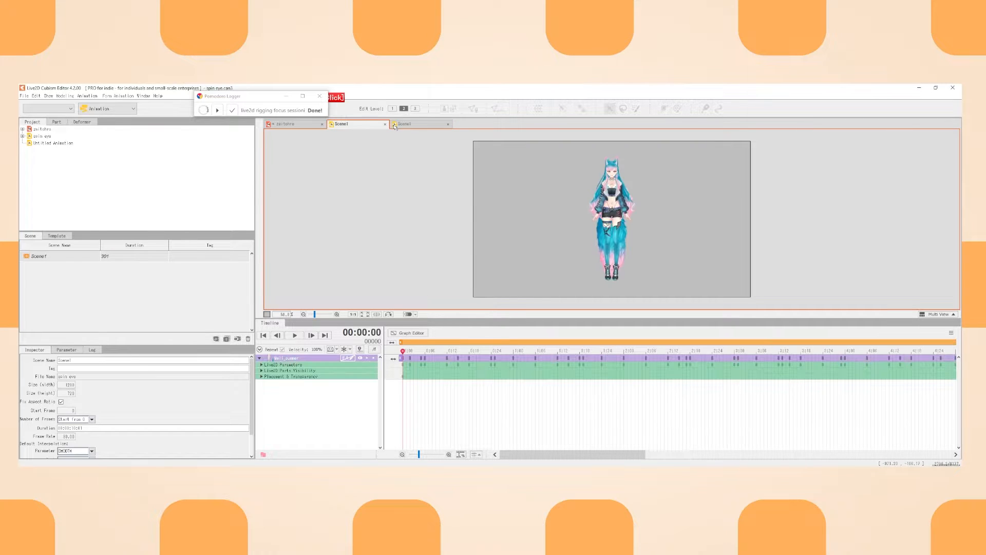
{"action": "left_click", "coordinate": [408, 125]}
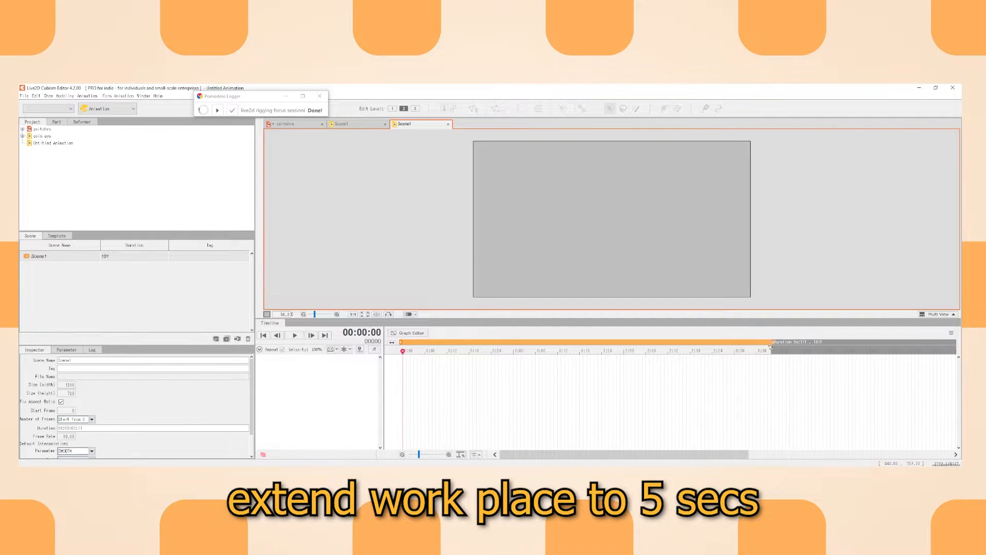
{"action": "left_click_drag", "start_coordinate": [619, 454], "coordinate": [627, 454]}
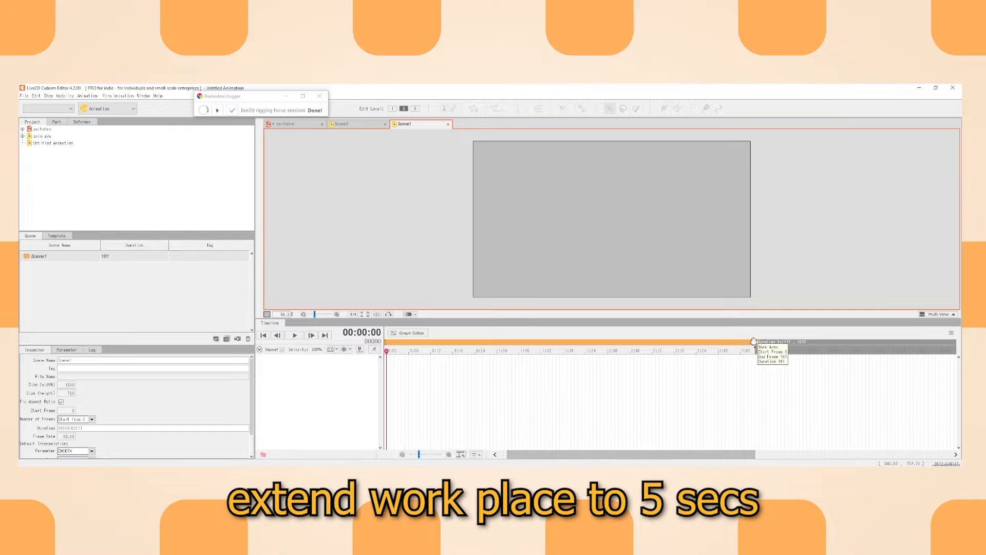
{"action": "left_click_drag", "start_coordinate": [753, 341], "coordinate": [877, 355]}
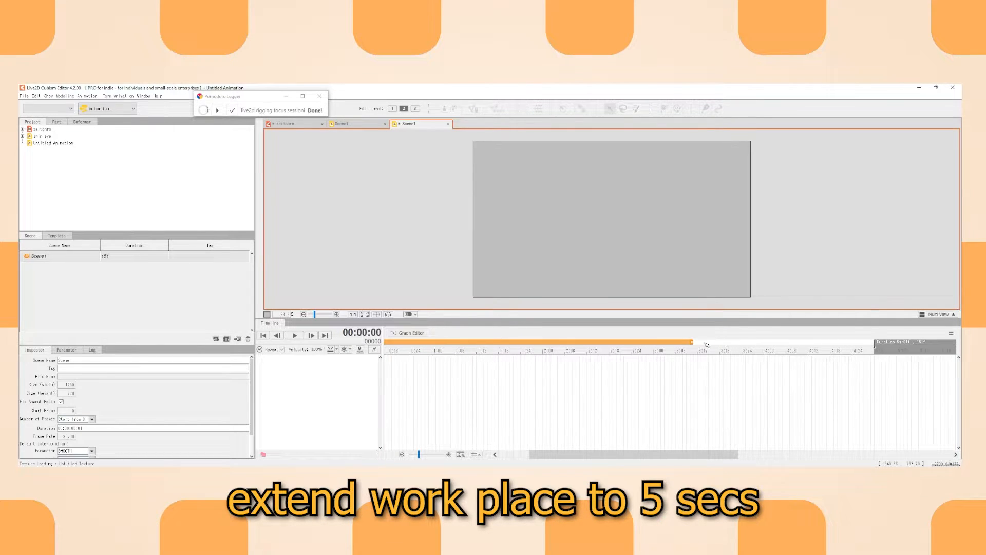
{"action": "left_click_drag", "start_coordinate": [691, 342], "coordinate": [875, 342]}
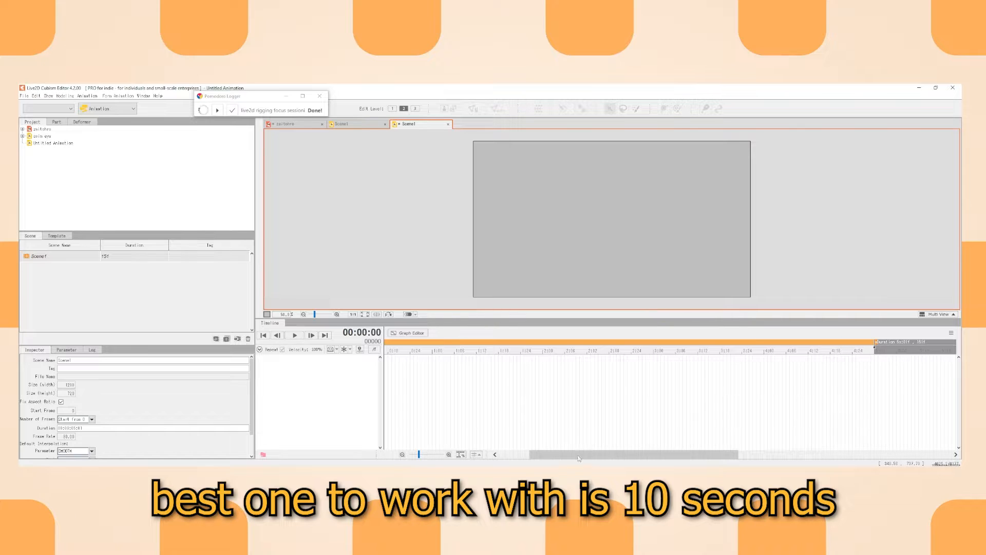
Add the tail model to the new scene's timeline, accept the physics frame rate warning and scale the model down to fit inside the canvas.
{"action": "left_click_drag", "start_coordinate": [37, 129], "coordinate": [442, 435]}
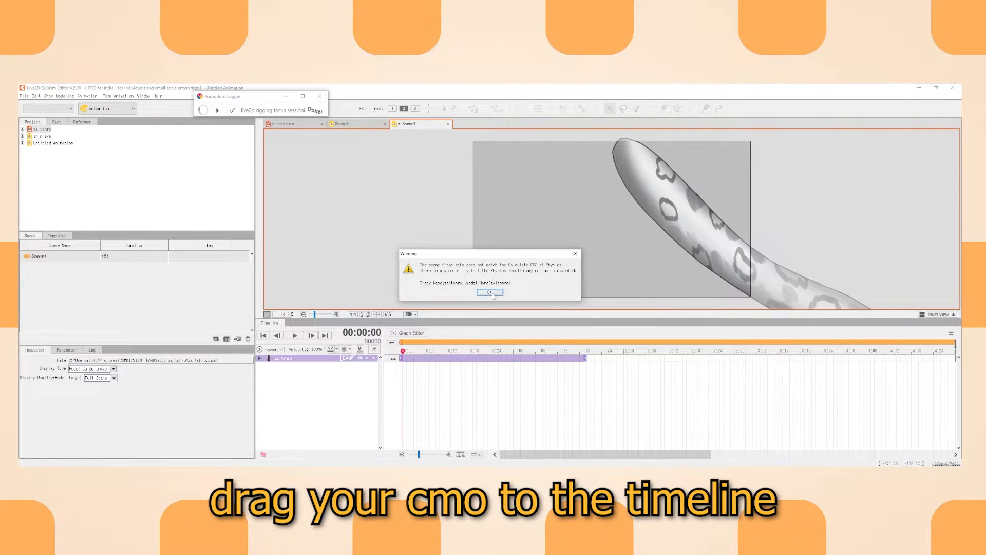
{"action": "left_click", "coordinate": [492, 294]}
{"action": "scroll", "coordinate": [612, 238], "scroll_direction": "down", "scroll_amount": 6}
{"action": "scroll", "coordinate": [667, 240], "scroll_direction": "down", "scroll_amount": 4}
{"action": "left_click", "coordinate": [664, 247]}
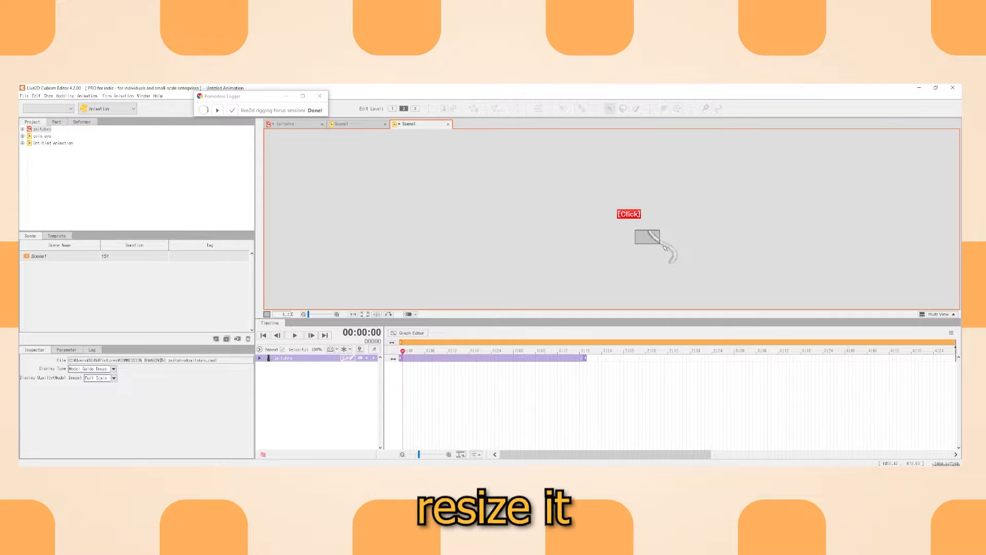
{"action": "double_click", "coordinate": [664, 247]}
{"action": "left_click", "coordinate": [666, 246]}
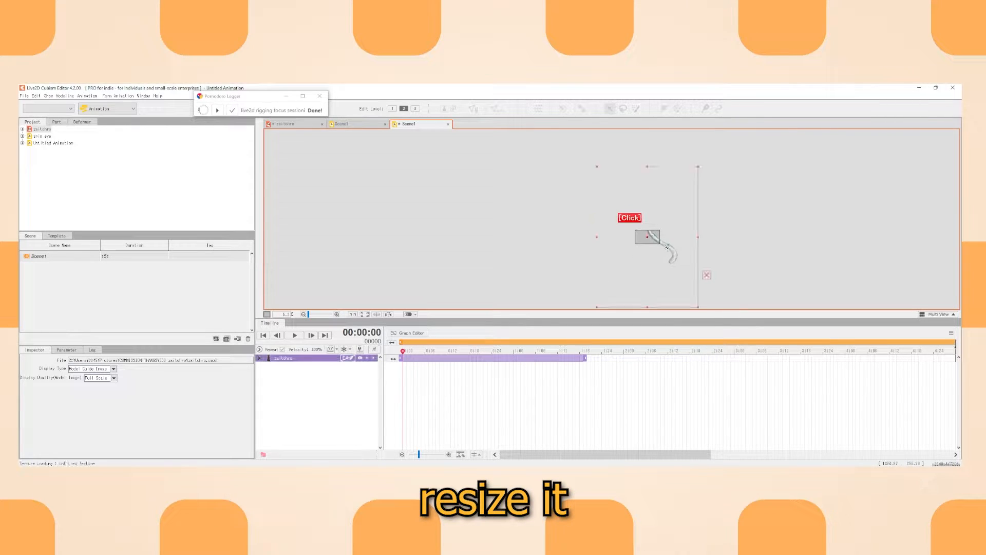
{"action": "left_click_drag", "start_coordinate": [698, 237], "coordinate": [650, 238]}
{"action": "scroll", "coordinate": [651, 238], "scroll_direction": "up", "scroll_amount": 6}
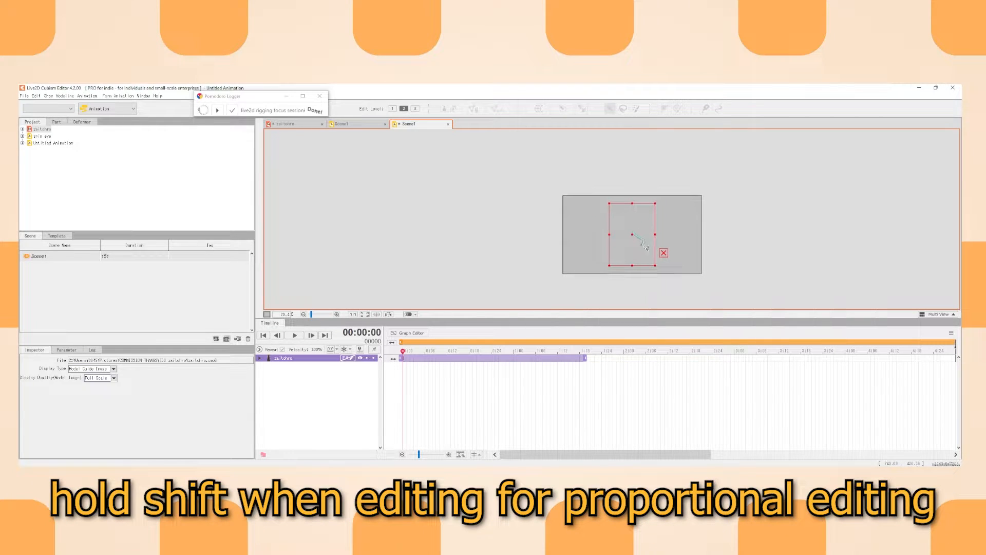
{"action": "scroll", "coordinate": [635, 232], "scroll_direction": "up", "scroll_amount": 3}
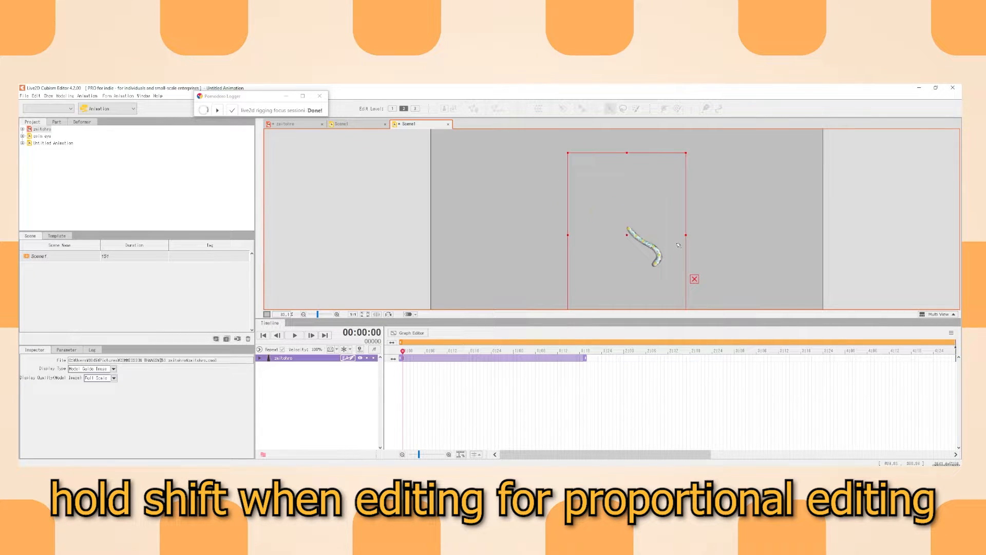
{"action": "left_click_drag", "start_coordinate": [636, 274], "coordinate": [609, 243]}
{"action": "scroll", "coordinate": [608, 241], "scroll_direction": "down", "scroll_amount": 1}
{"action": "left_click_drag", "start_coordinate": [643, 214], "coordinate": [654, 217]}
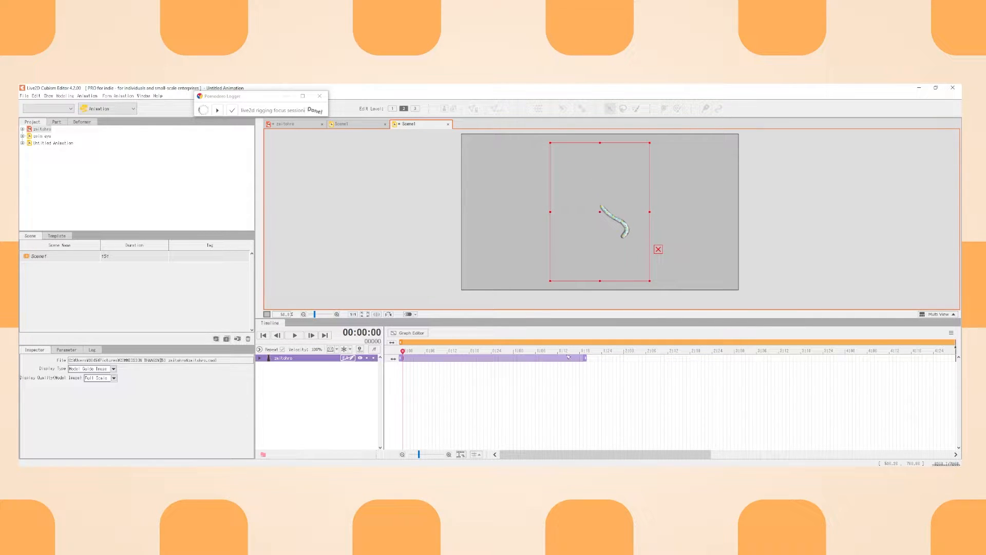
Extend the tail model's track to the end of the 5-second scene and expand its Live2D parameters.
{"action": "left_click", "coordinate": [585, 361]}
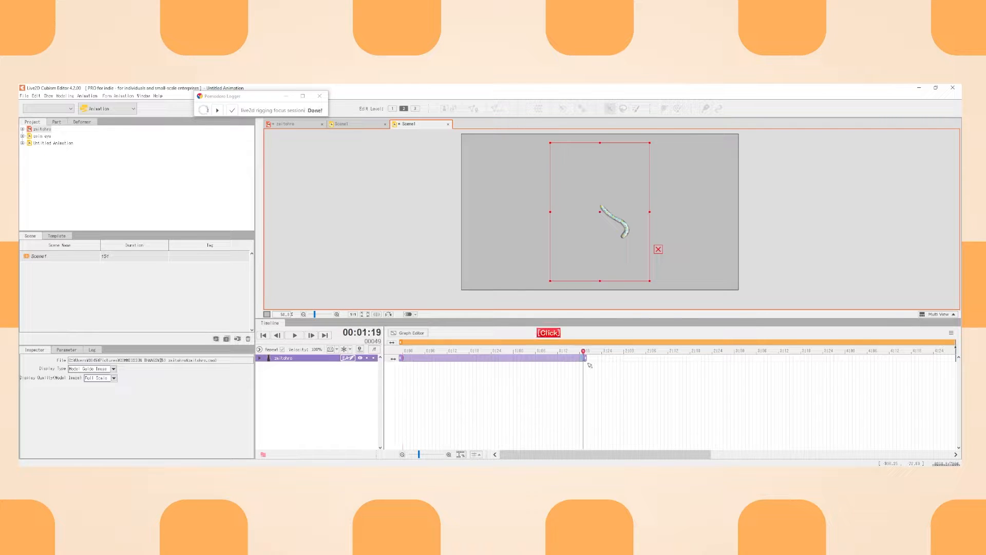
{"action": "left_click_drag", "start_coordinate": [530, 454], "coordinate": [556, 454]}
{"action": "left_click", "coordinate": [516, 358]}
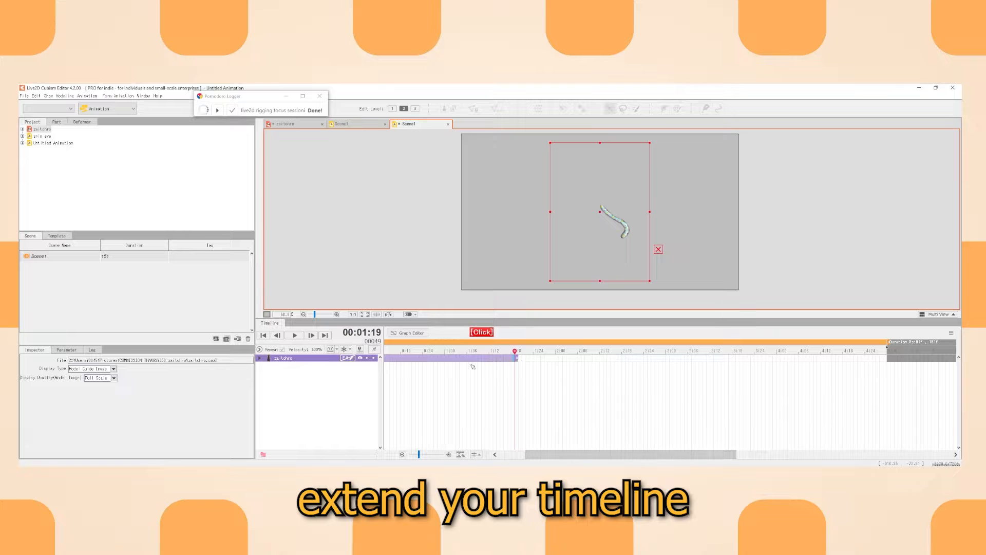
{"action": "left_click", "coordinate": [259, 358]}
{"action": "left_click", "coordinate": [261, 364]}
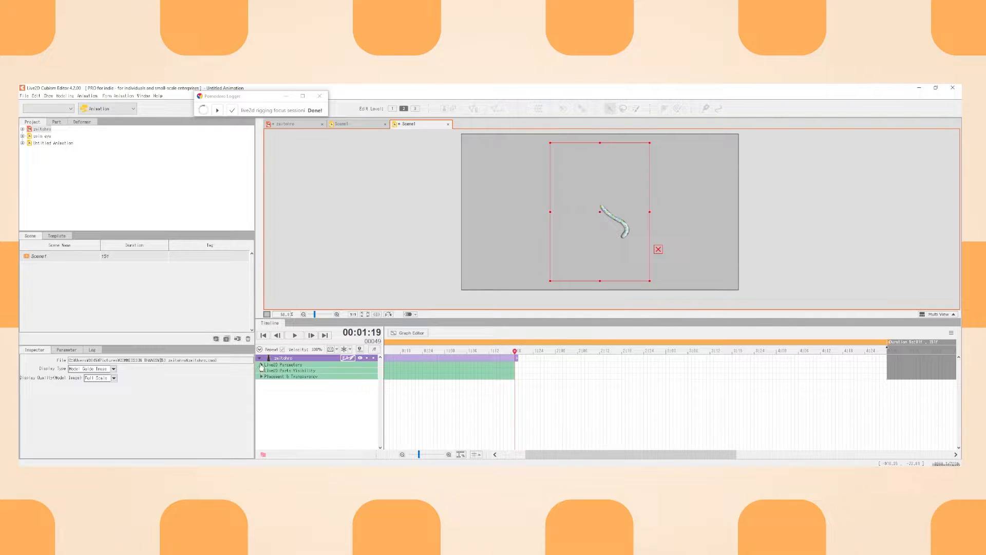
{"action": "left_click_drag", "start_coordinate": [518, 351], "coordinate": [891, 391]}
{"action": "left_click", "coordinate": [517, 358]}
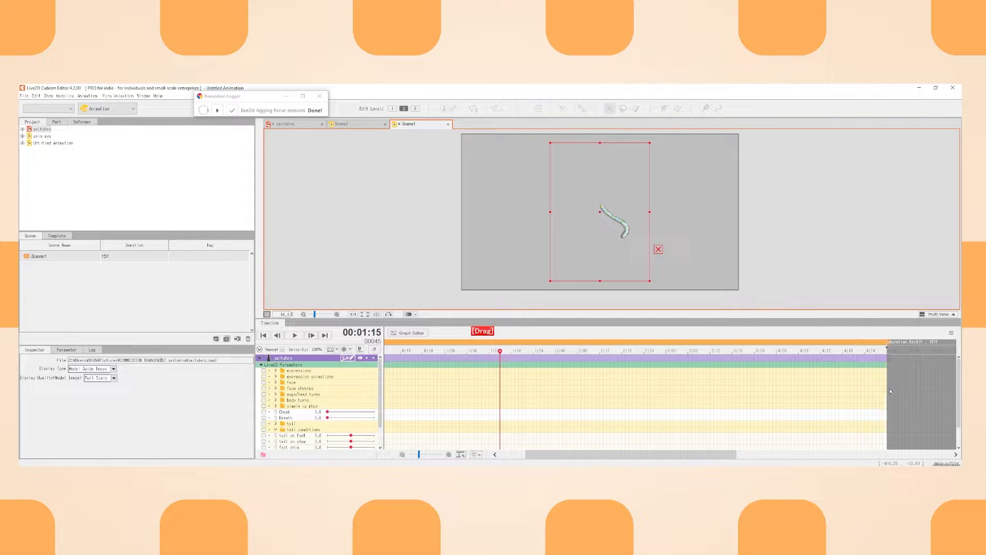
Keyframe the fast anim parameter at 0 on frame 0 and at 1 on frame 6.
{"action": "left_click_drag", "start_coordinate": [629, 454], "coordinate": [598, 454]}
{"action": "scroll", "coordinate": [559, 396], "scroll_direction": "down", "scroll_amount": 3}
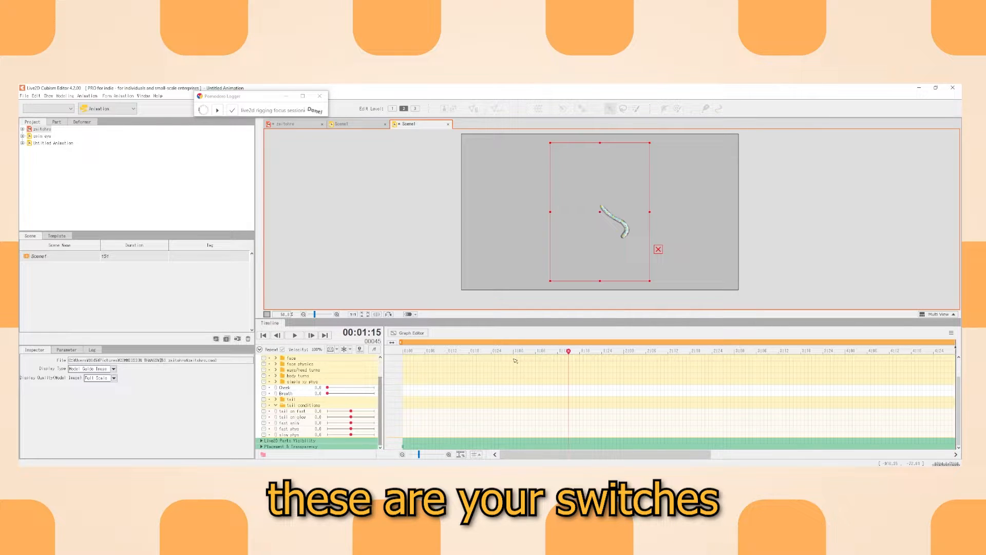
{"action": "left_click_drag", "start_coordinate": [568, 350], "coordinate": [399, 375]}
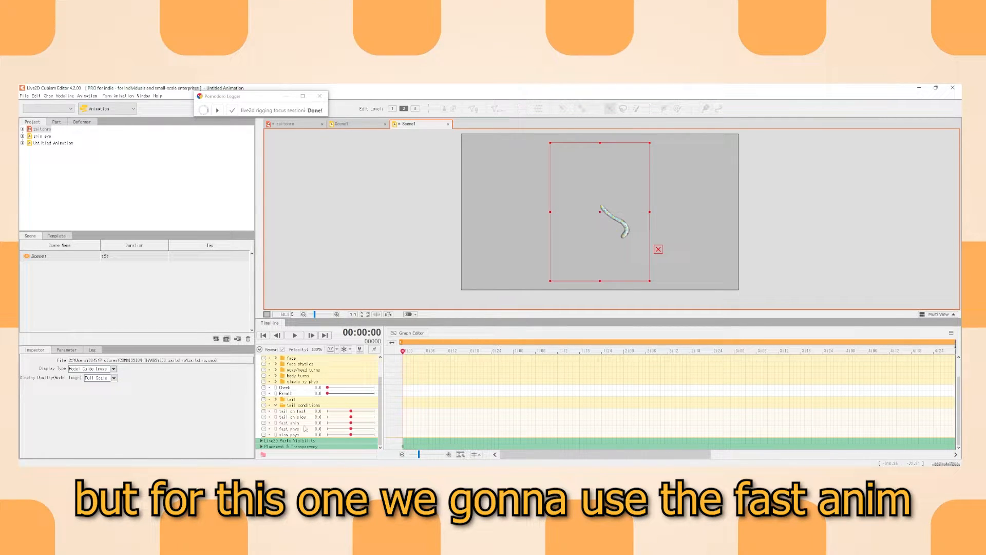
{"action": "right_click", "coordinate": [352, 423]}
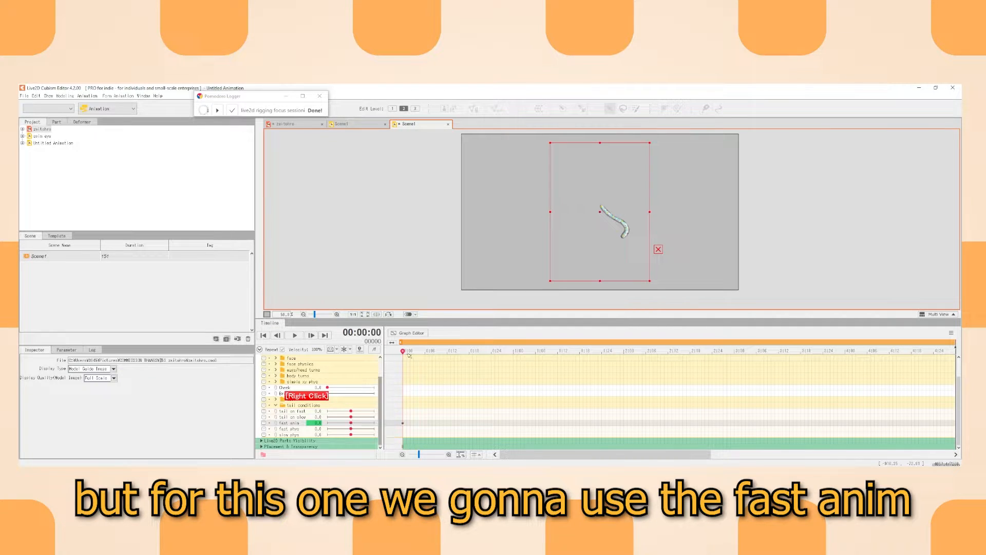
{"action": "left_click_drag", "start_coordinate": [403, 352], "coordinate": [425, 353]}
{"action": "left_click_drag", "start_coordinate": [352, 423], "coordinate": [374, 422]}
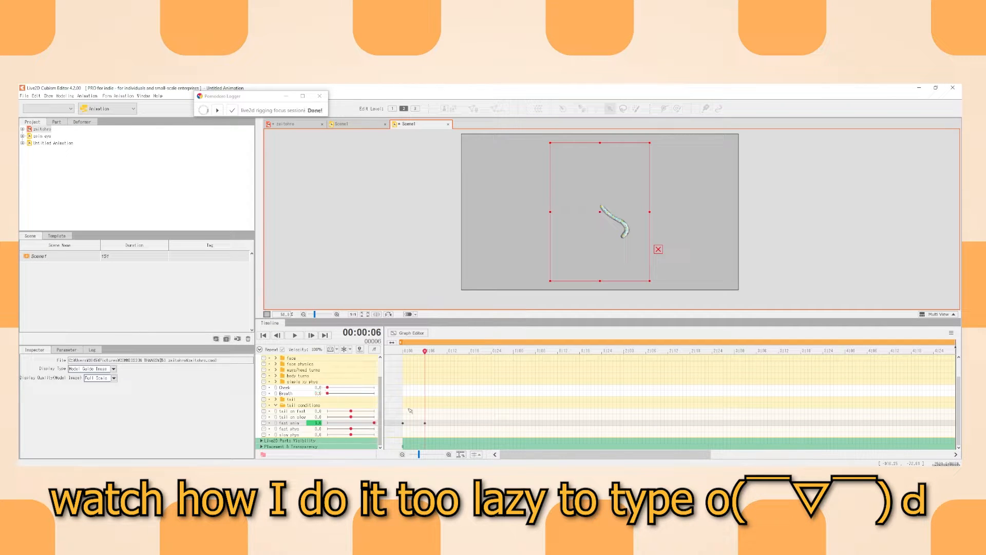
Keyframe fast anim at 0 on frame 12, at -1 on frame 18 and back at 0 on frame 24.
{"action": "left_click_drag", "start_coordinate": [426, 353], "coordinate": [448, 355]}
{"action": "left_click_drag", "start_coordinate": [374, 423], "coordinate": [351, 423]}
{"action": "left_click_drag", "start_coordinate": [447, 354], "coordinate": [471, 358]}
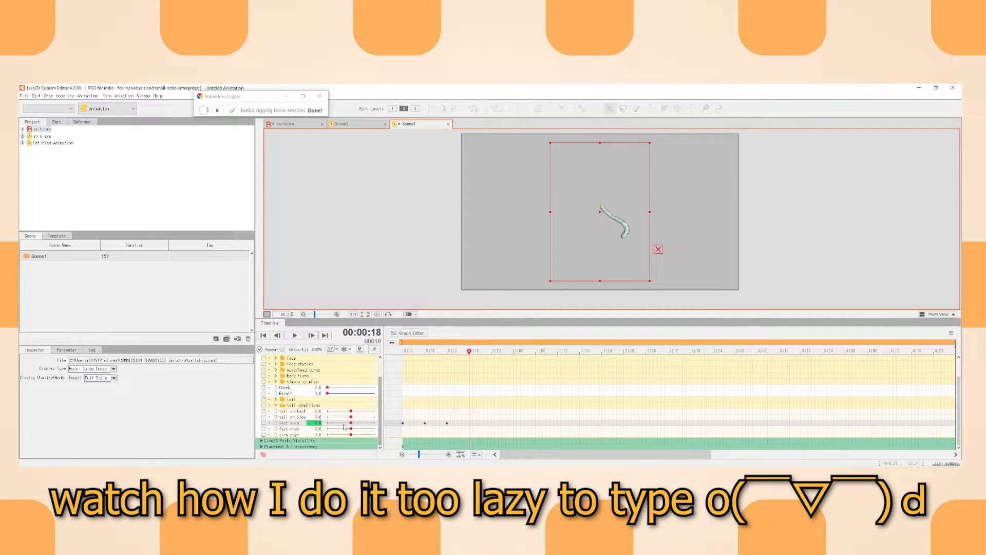
{"action": "left_click_drag", "start_coordinate": [350, 423], "coordinate": [327, 423]}
{"action": "left_click_drag", "start_coordinate": [469, 353], "coordinate": [491, 355]}
{"action": "left_click_drag", "start_coordinate": [327, 423], "coordinate": [350, 428]}
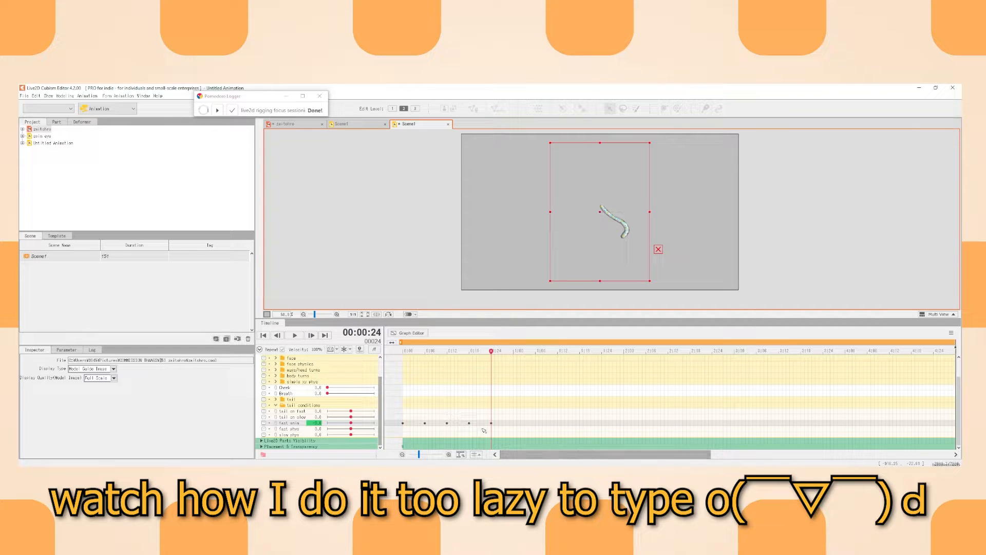
Copy fast anim's keyframes from frames 6 to 24 and paste them at frames 30, 54, 78, 102 and 126.
{"action": "left_click_drag", "start_coordinate": [498, 423], "coordinate": [427, 426]}
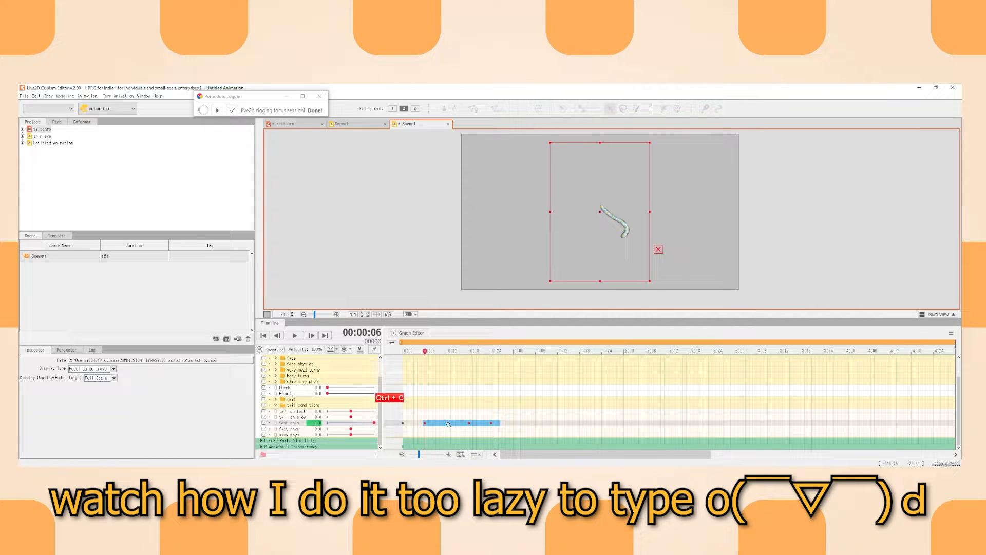
{"action": "key", "text": "ctrl+c"}
{"action": "left_click", "coordinate": [514, 424]}
{"action": "key", "text": "ctrl+v"}
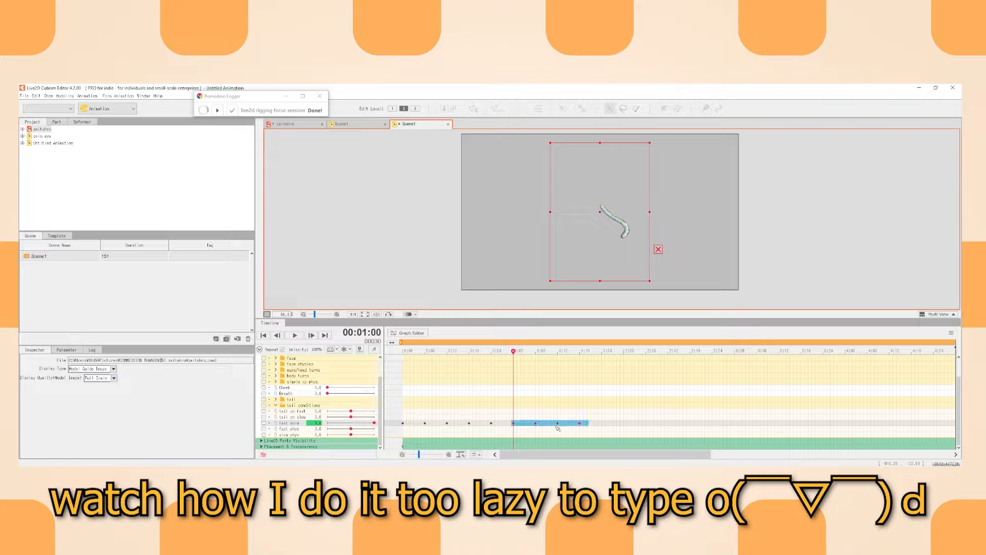
{"action": "left_click", "coordinate": [601, 424]}
{"action": "key", "text": "ctrl+v"}
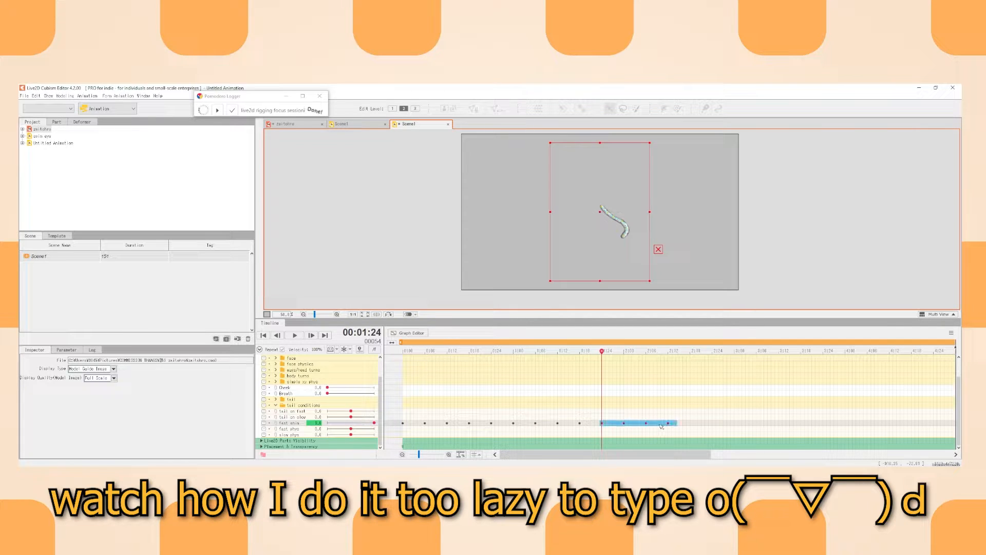
{"action": "left_click", "coordinate": [690, 423]}
{"action": "key", "text": "ctrl+v"}
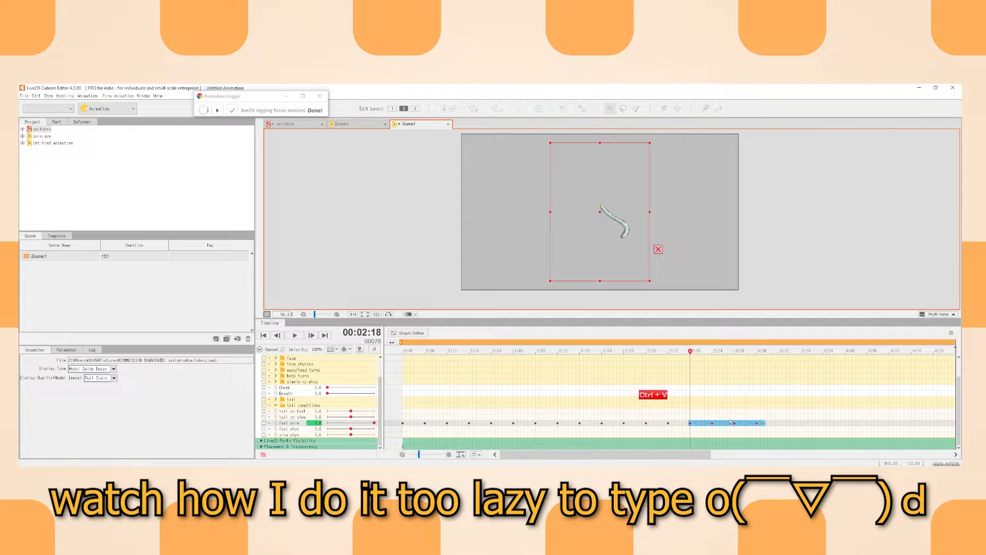
{"action": "left_click", "coordinate": [781, 422]}
{"action": "key", "text": "ctrl+v"}
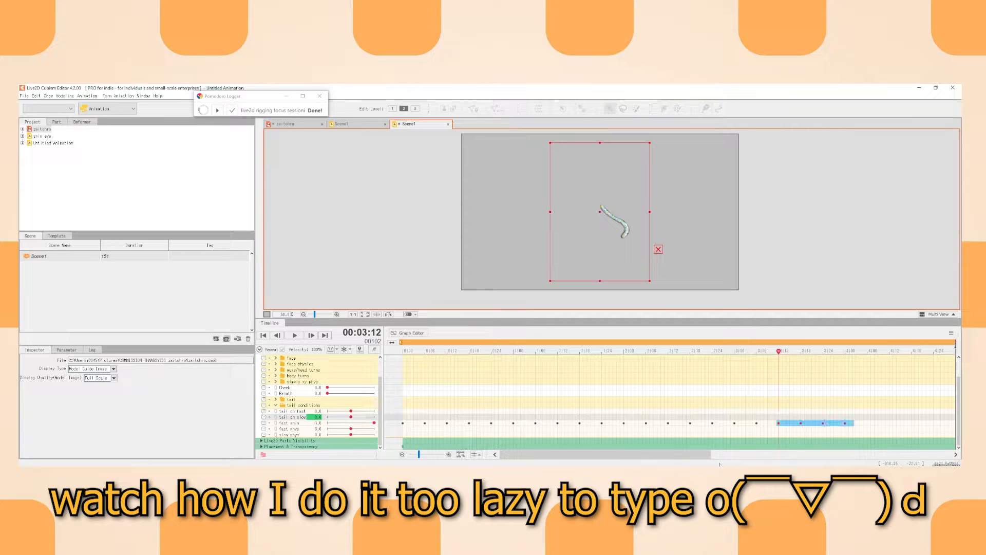
{"action": "left_click", "coordinate": [737, 423]}
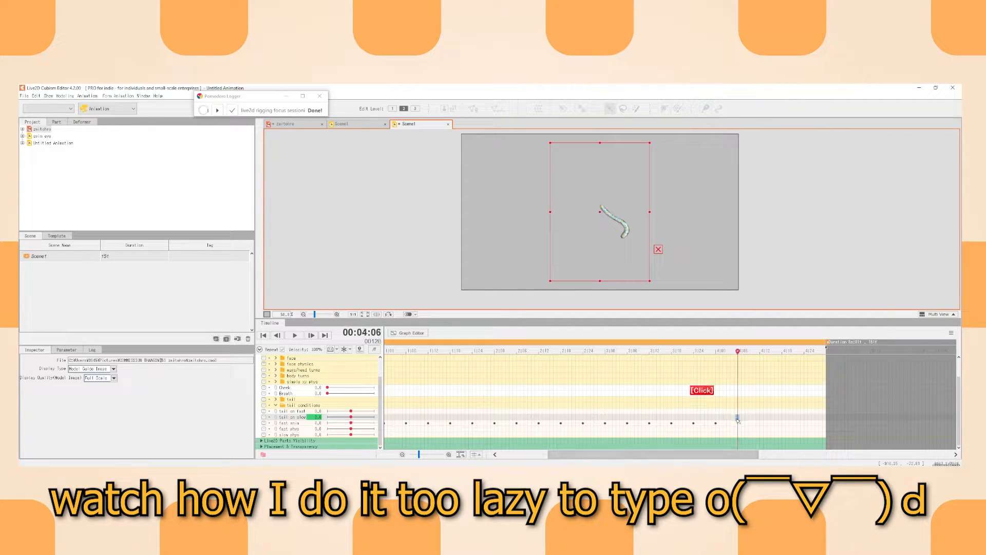
{"action": "key", "text": "ctrl+v"}
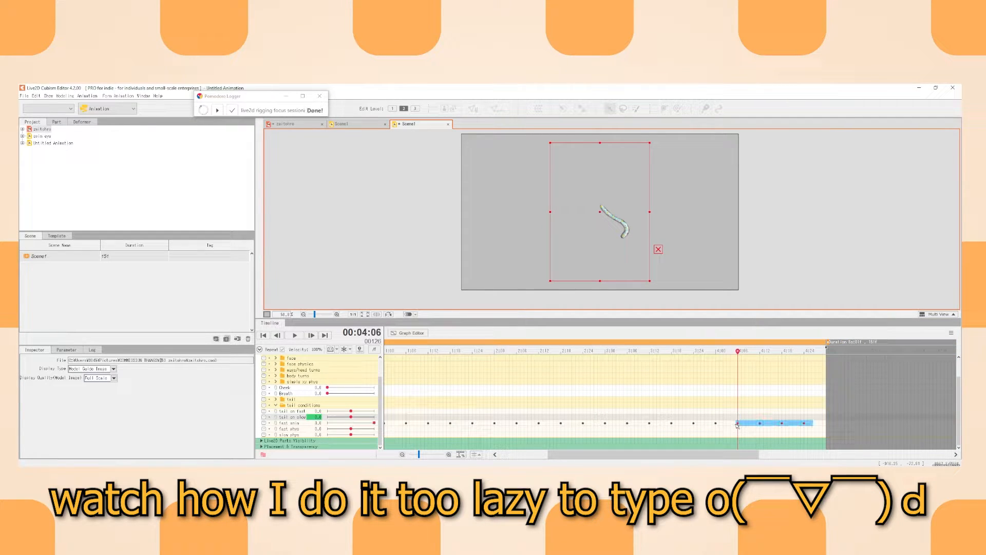
Try ending fast anim with a keyframe at frame 150, set to -1 and raised to 1 in the Graph Editor, and undo it.
{"action": "left_click", "coordinate": [825, 425]}
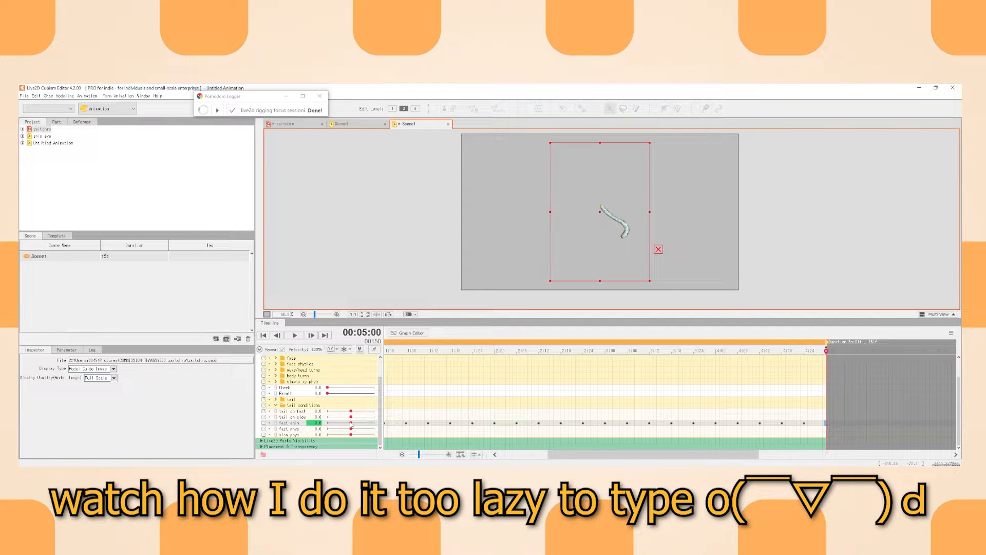
{"action": "left_click_drag", "start_coordinate": [351, 424], "coordinate": [327, 424]}
{"action": "left_click", "coordinate": [416, 333]}
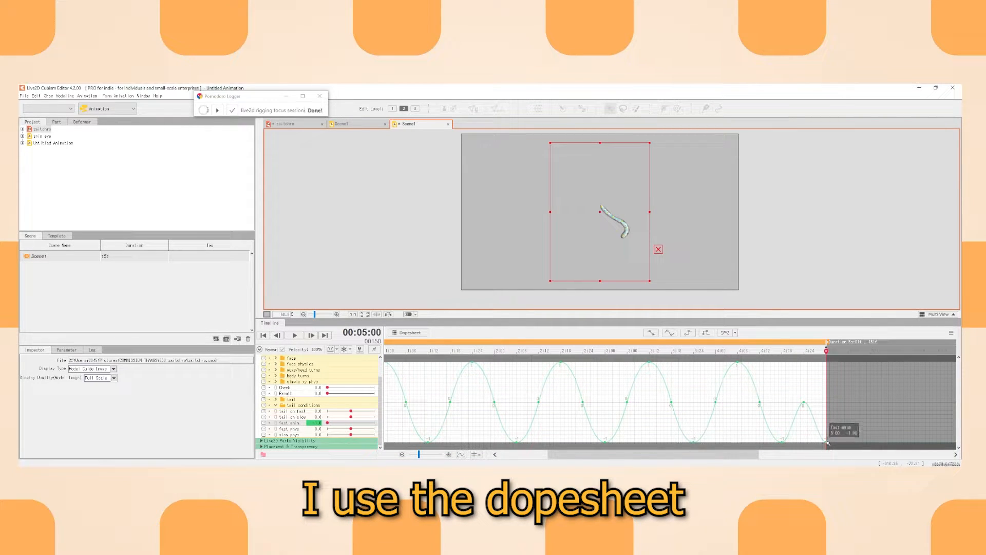
{"action": "left_click_drag", "start_coordinate": [827, 441], "coordinate": [826, 361]}
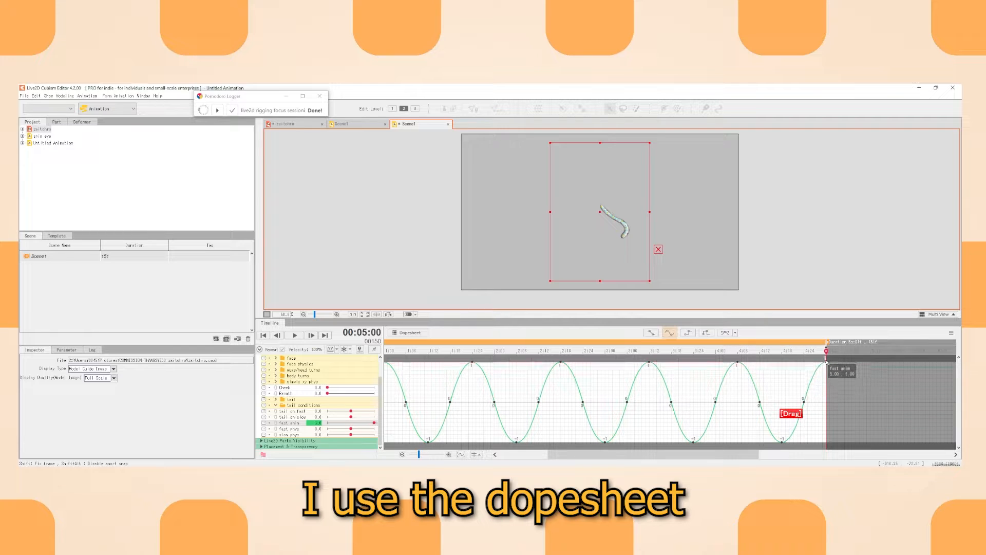
{"action": "left_click_drag", "start_coordinate": [597, 455], "coordinate": [573, 465]}
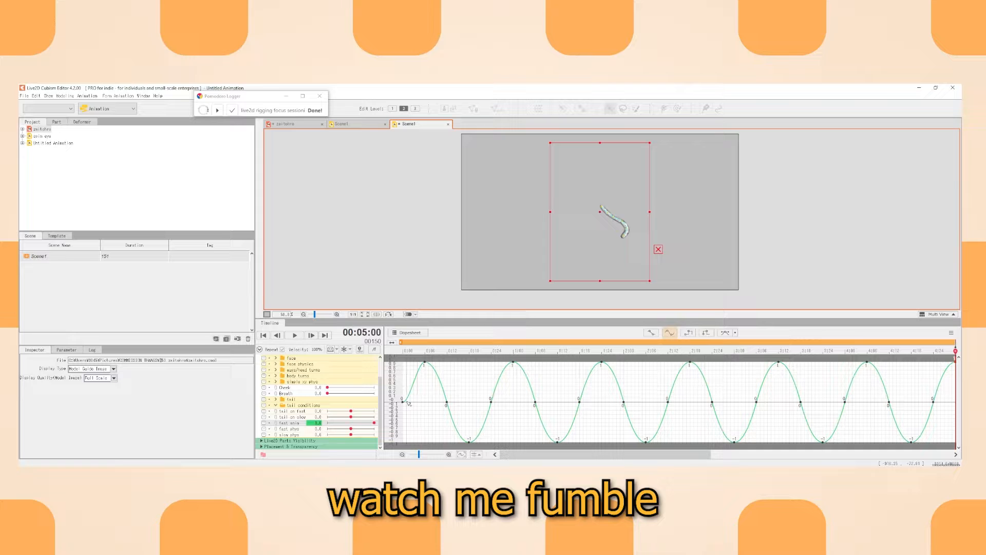
{"action": "mouse_move", "coordinate": [406, 402]}
{"action": "key", "text": "ctrl+z"}
{"action": "key", "text": "ctrl+z"}
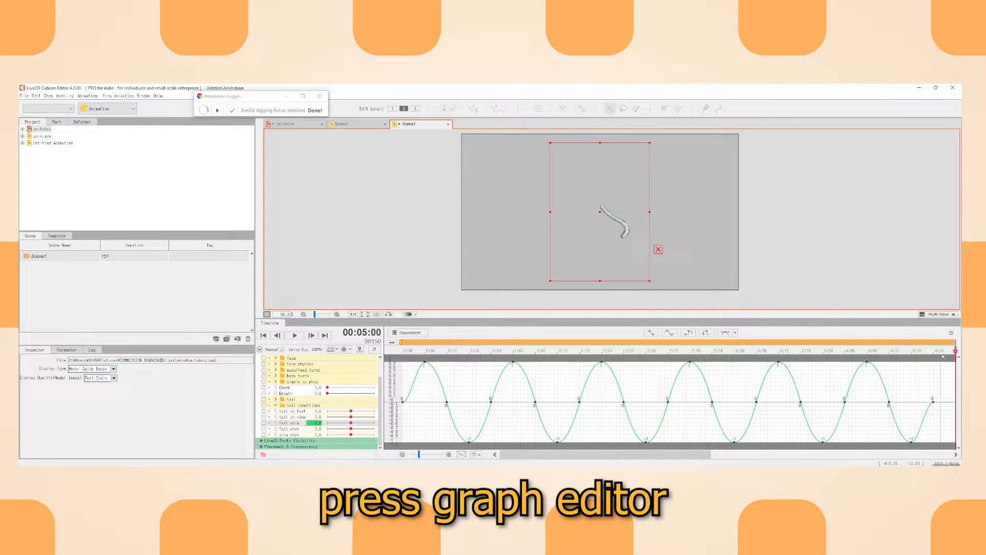
Select all fast anim keyframes in the Graph Editor and stretch them so the last keyframe lands on frame 150.
{"action": "left_click_drag", "start_coordinate": [946, 351], "coordinate": [845, 403]}
{"action": "left_click", "coordinate": [409, 333]}
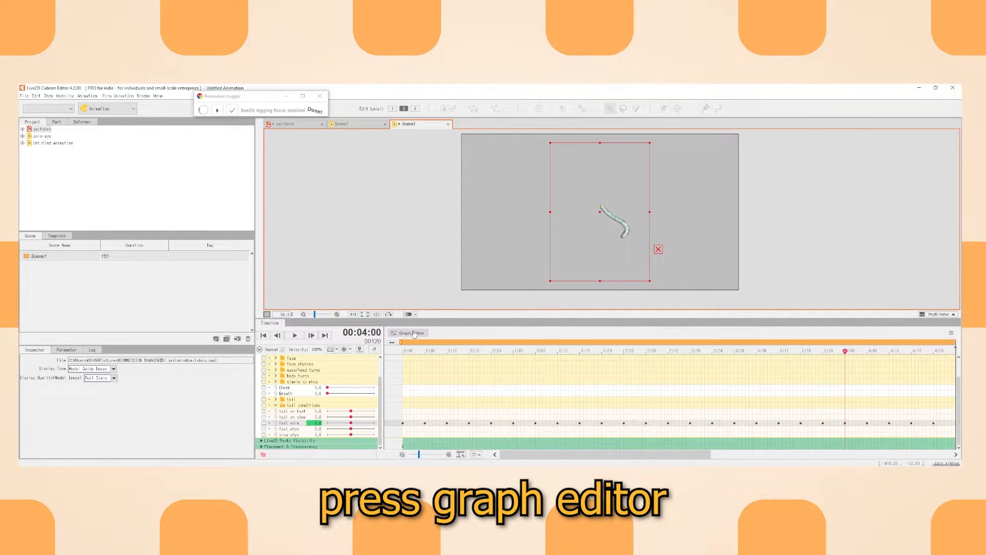
{"action": "left_click", "coordinate": [409, 333]}
{"action": "left_click_drag", "start_coordinate": [946, 355], "coordinate": [385, 444]}
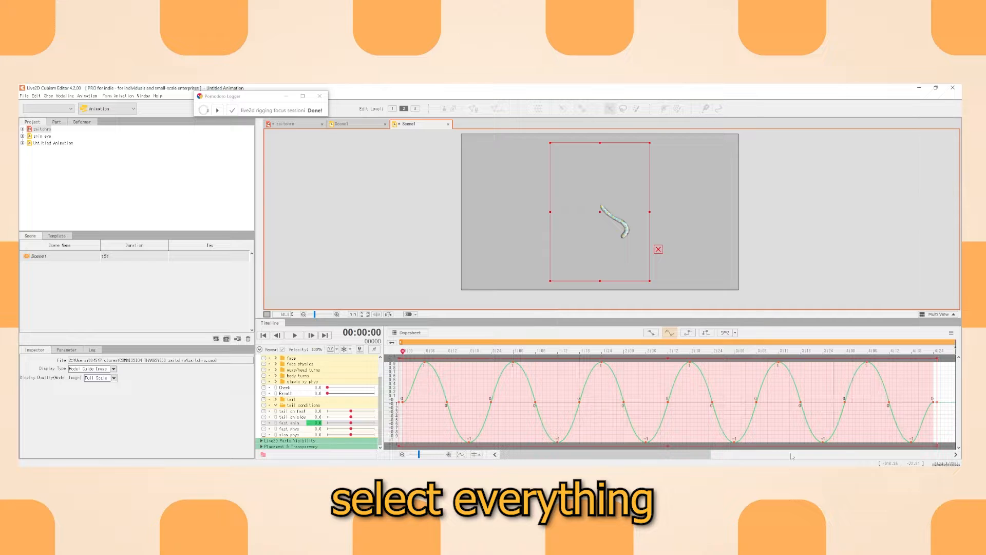
{"action": "left_click_drag", "start_coordinate": [598, 454], "coordinate": [622, 454]}
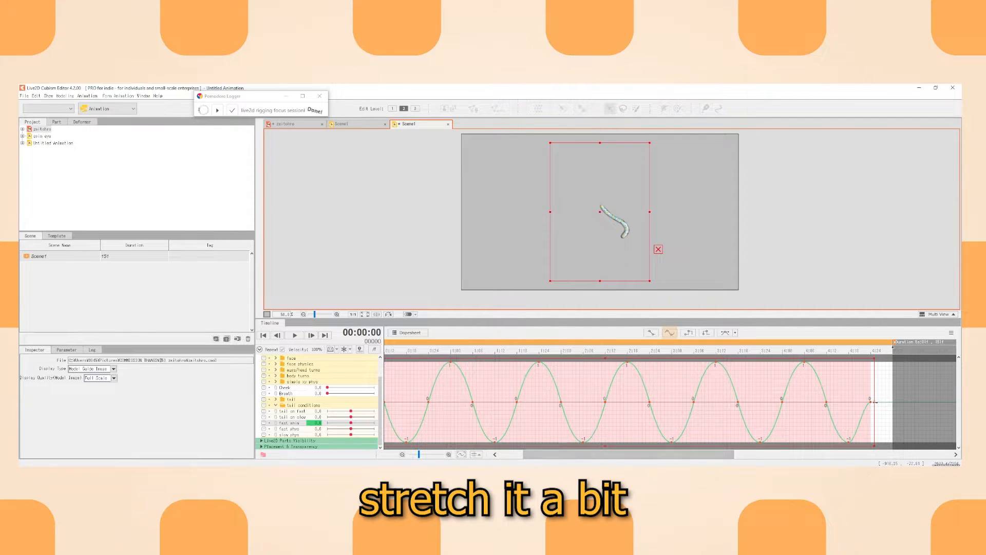
{"action": "left_click_drag", "start_coordinate": [873, 408], "coordinate": [896, 406]}
{"action": "scroll", "coordinate": [897, 402], "scroll_direction": "up", "scroll_amount": 1}
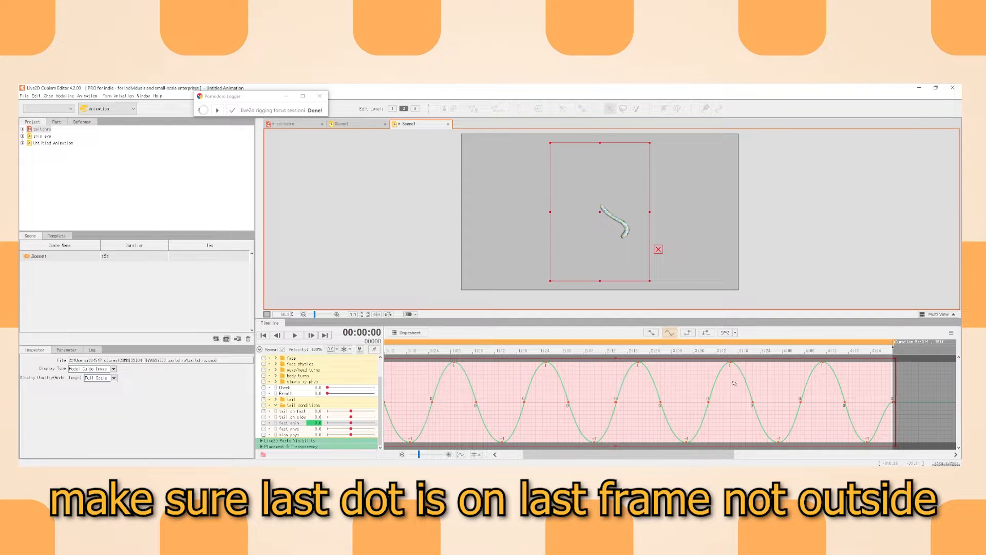
Select all the stretched fast anim keyframes, set their curve to linear and return to the keyframe timeline.
{"action": "left_click", "coordinate": [407, 333]}
{"action": "scroll", "coordinate": [544, 436], "scroll_direction": "left", "scroll_amount": 5}
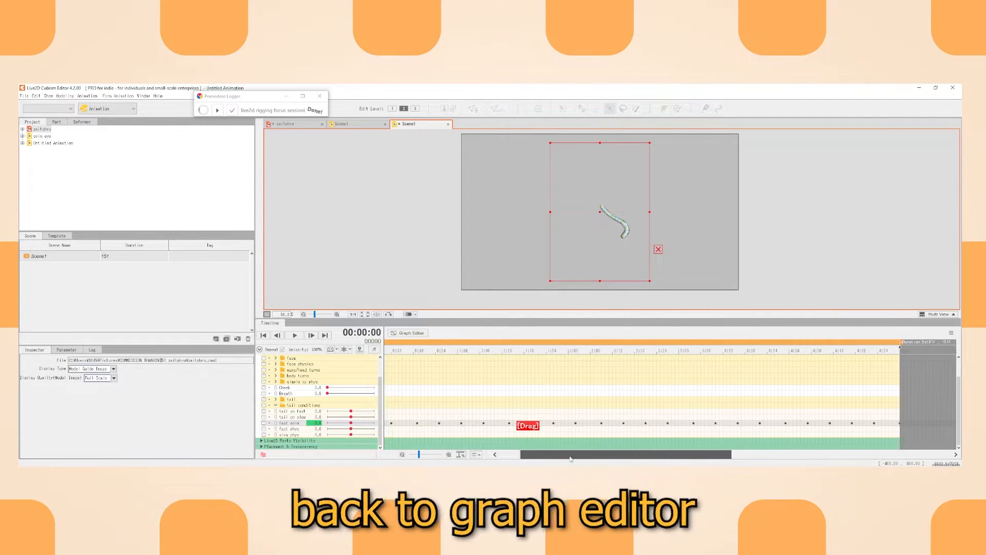
{"action": "left_click", "coordinate": [407, 332]}
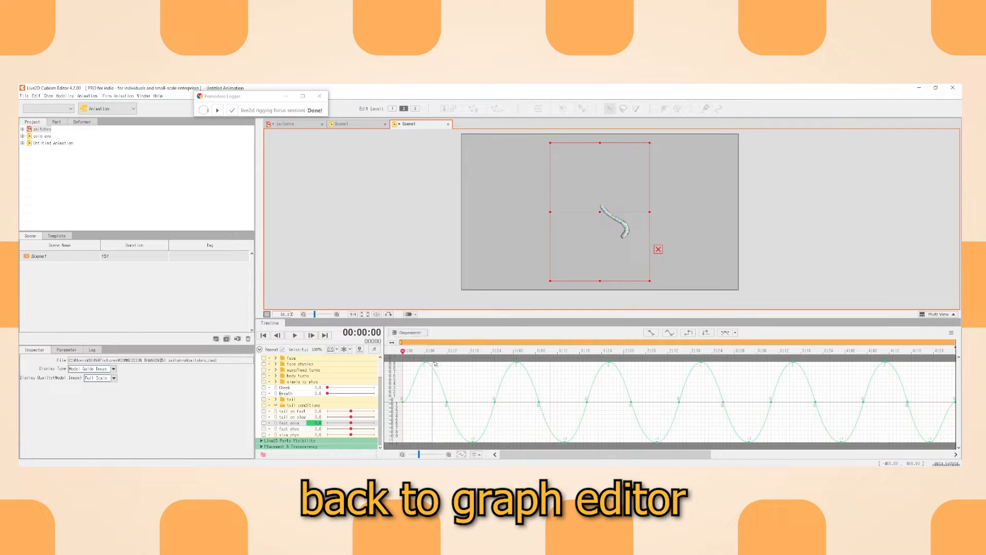
{"action": "left_click", "coordinate": [408, 371]}
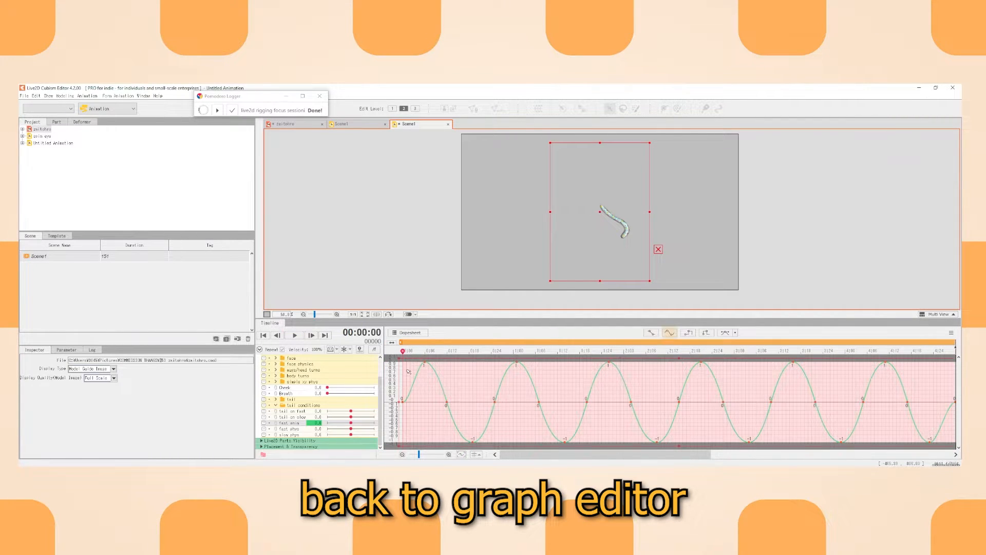
{"action": "left_click", "coordinate": [651, 333]}
{"action": "left_click", "coordinate": [409, 332]}
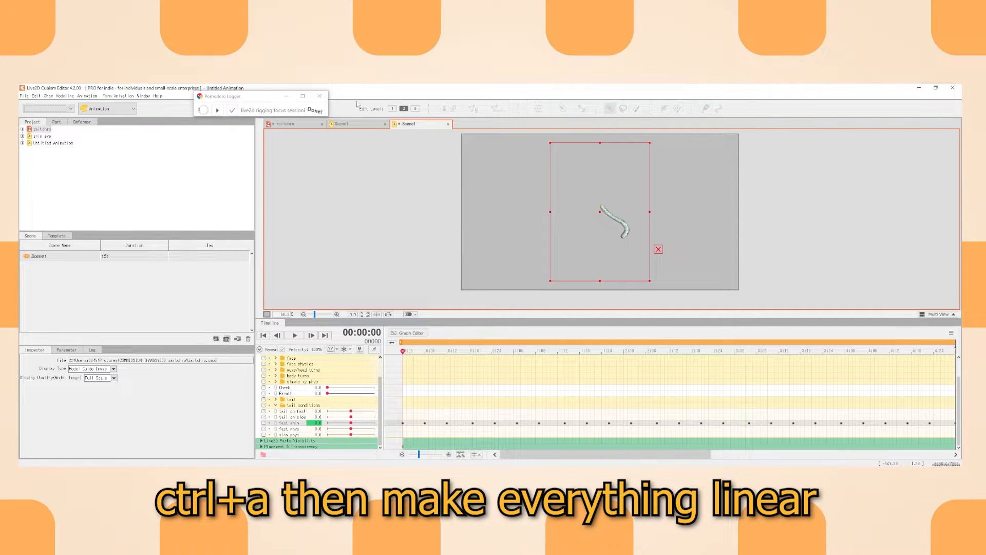
Switch from the animation scene to the tail model and open its Physics/Scene Blending Settings.
{"action": "left_click", "coordinate": [293, 124]}
{"action": "scroll", "coordinate": [517, 253], "scroll_direction": "down", "scroll_amount": 5}
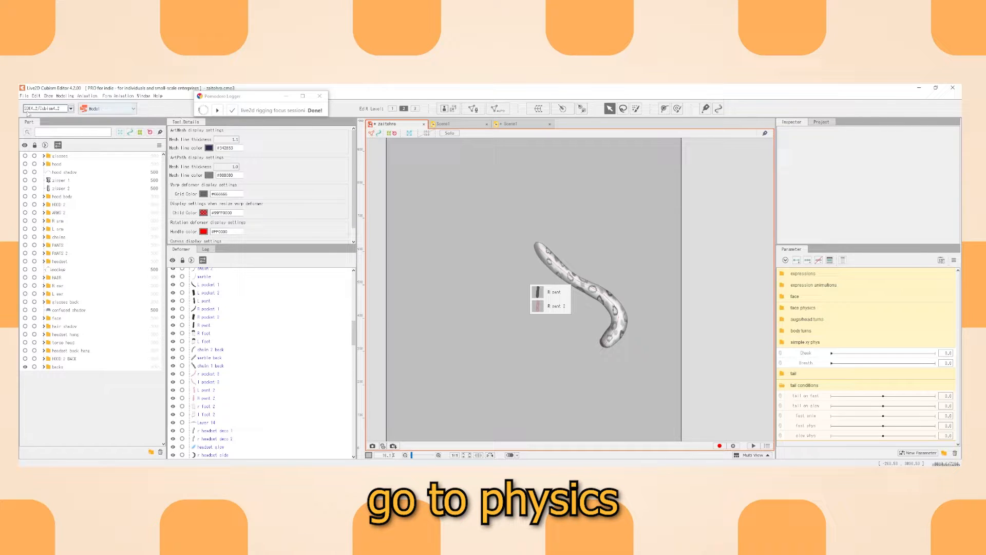
{"action": "left_click", "coordinate": [65, 96]}
{"action": "left_click", "coordinate": [105, 240]}
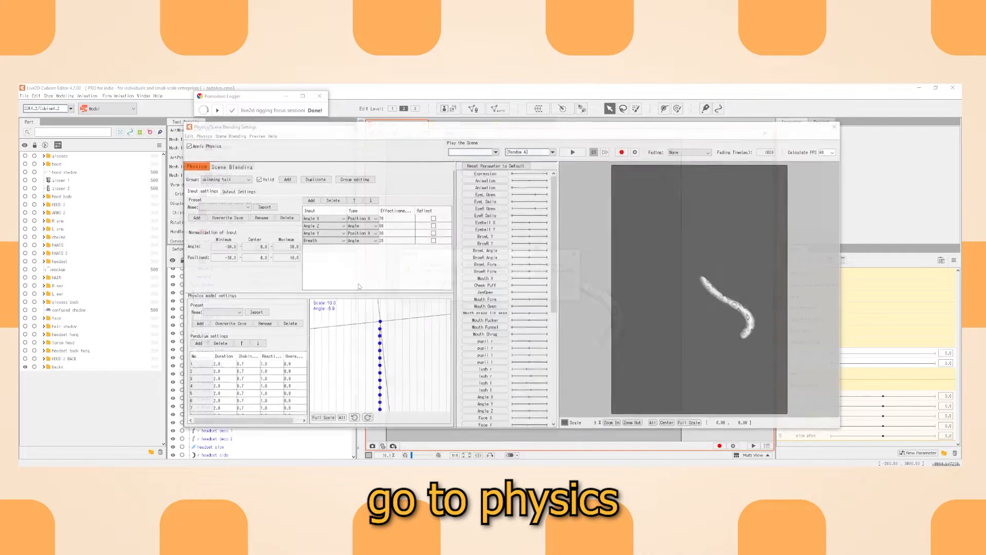
{"action": "left_click", "coordinate": [488, 292]}
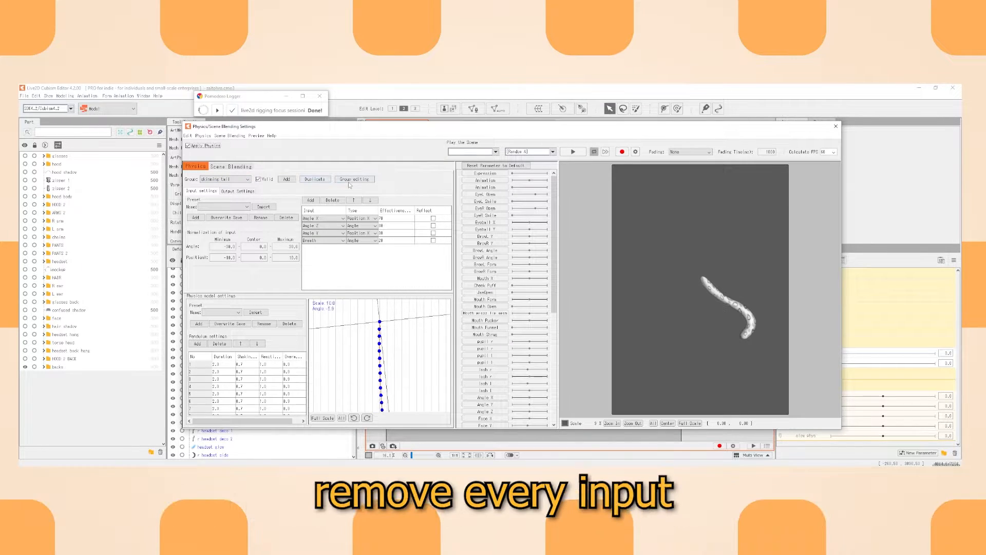
Delete the Angle X, Angle Z, Angle Y and Breath inputs from the skinning tail physics group.
{"action": "left_click", "coordinate": [325, 218]}
{"action": "left_click", "coordinate": [326, 219]}
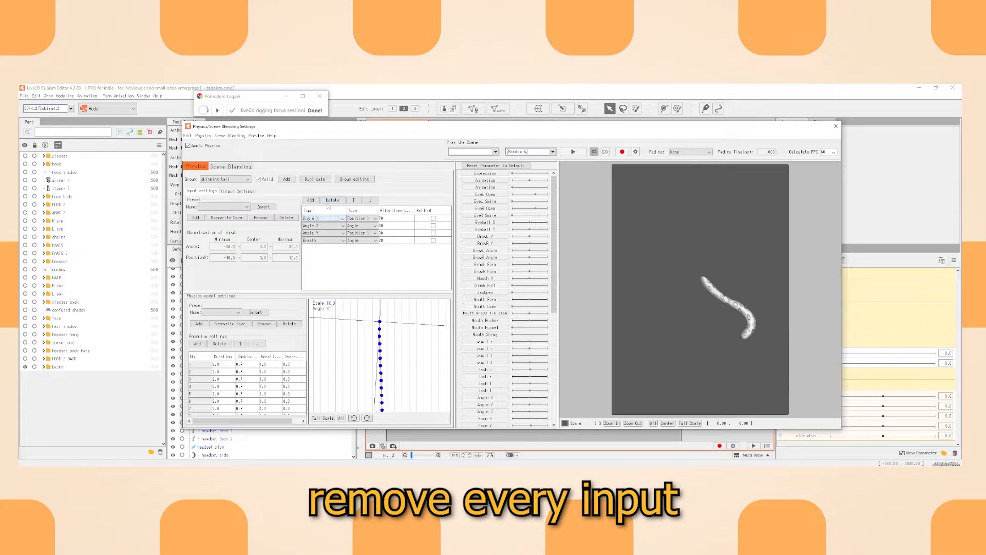
{"action": "left_click", "coordinate": [332, 200]}
{"action": "left_click", "coordinate": [323, 218]}
{"action": "left_click", "coordinate": [323, 218]}
{"action": "left_click", "coordinate": [332, 200]}
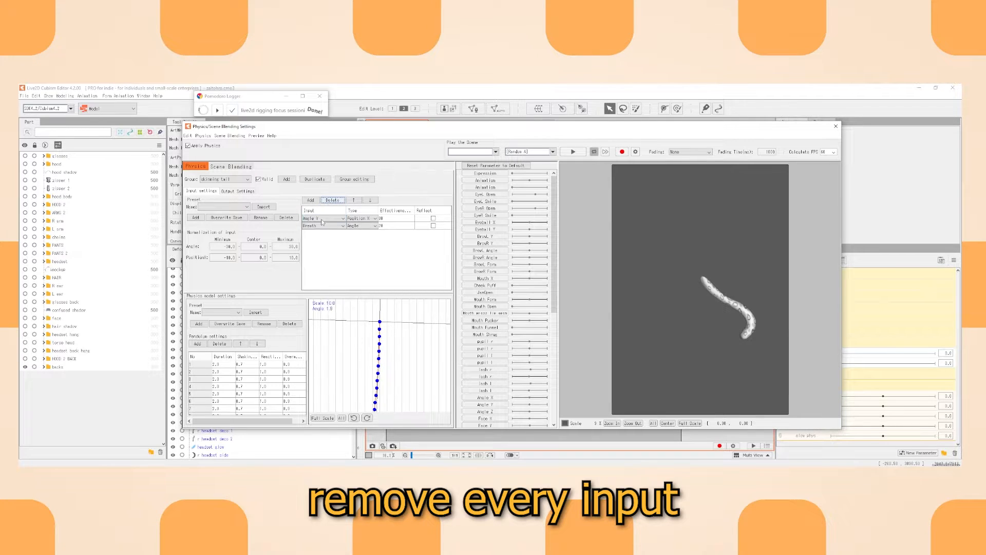
{"action": "left_click", "coordinate": [322, 218]}
{"action": "left_click", "coordinate": [322, 219]}
{"action": "left_click", "coordinate": [332, 200]}
{"action": "left_click", "coordinate": [322, 218]}
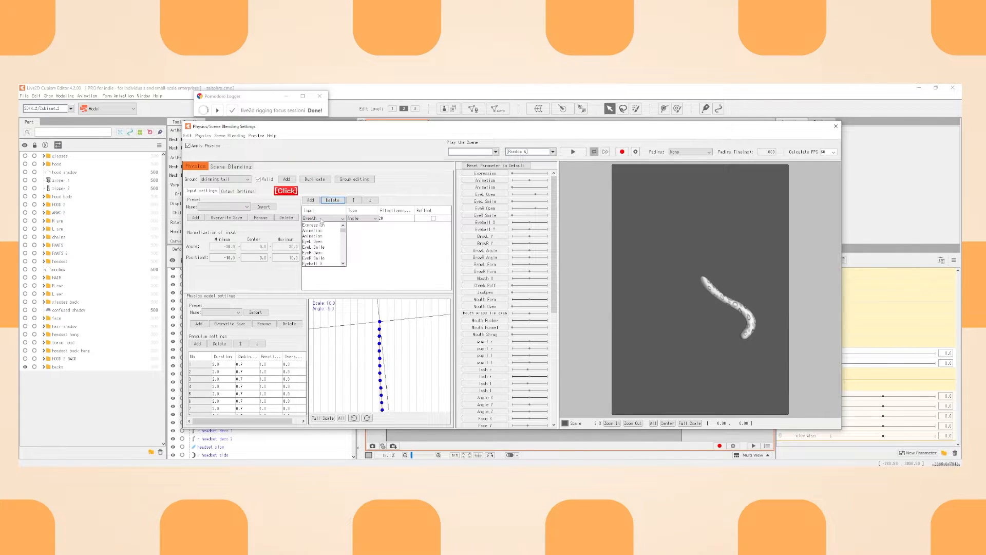
{"action": "left_click", "coordinate": [322, 218]}
{"action": "left_click", "coordinate": [324, 200]}
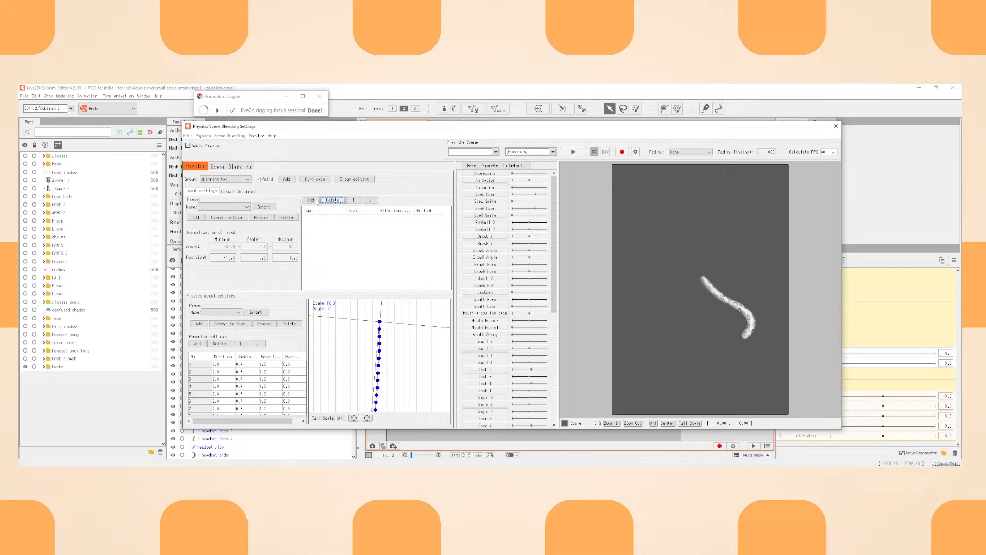
Add a physics group named "fast anim" with the input and physics model presets left blank.
{"action": "left_click", "coordinate": [286, 179]}
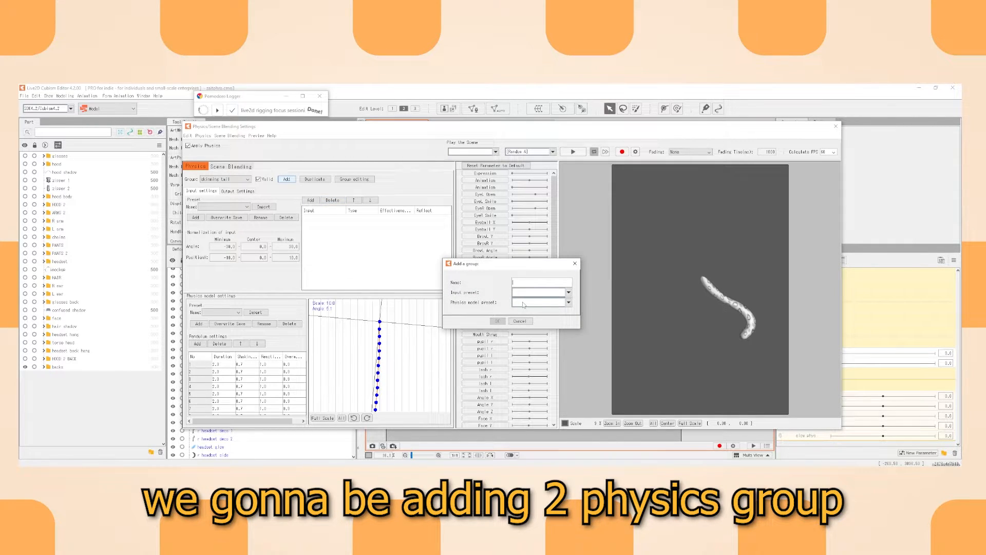
{"action": "type", "text": "fast anim"}
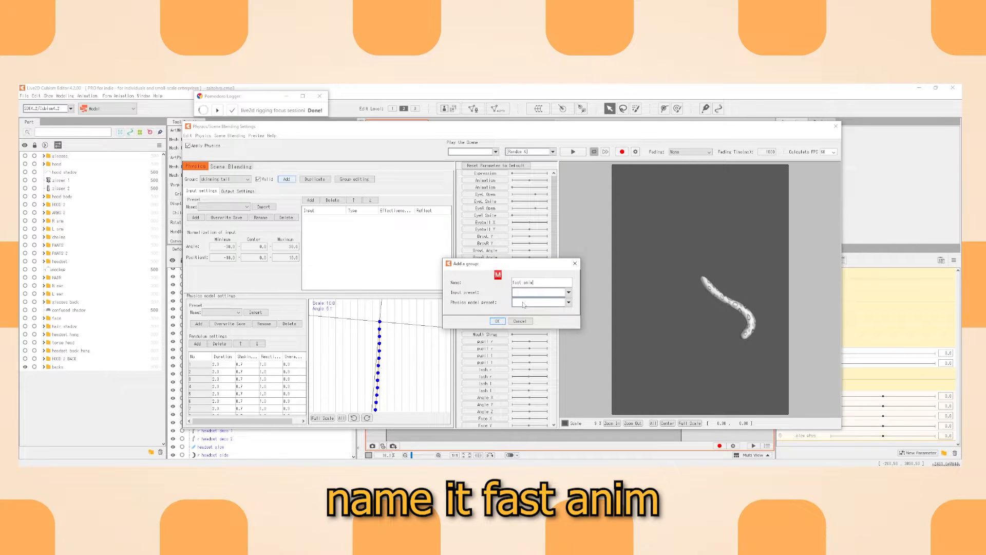
{"action": "left_click", "coordinate": [524, 303]}
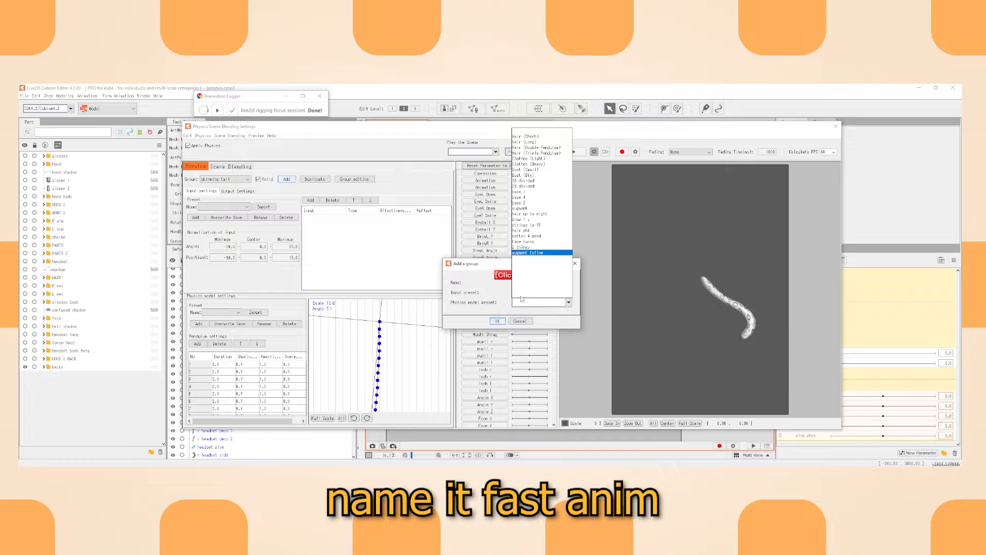
{"action": "left_click", "coordinate": [526, 201]}
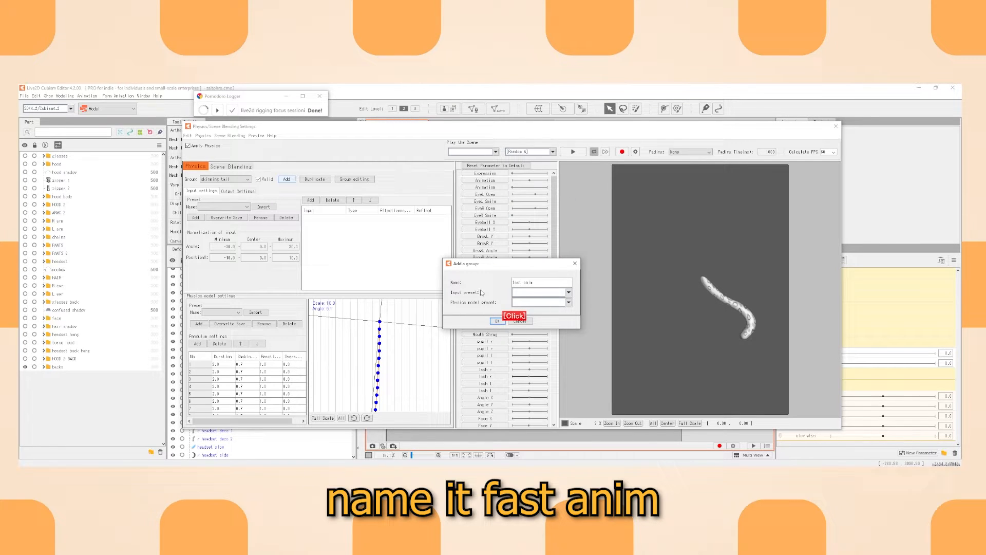
{"action": "left_click", "coordinate": [496, 321]}
{"action": "scroll", "coordinate": [545, 312], "scroll_direction": "down", "scroll_amount": 8}
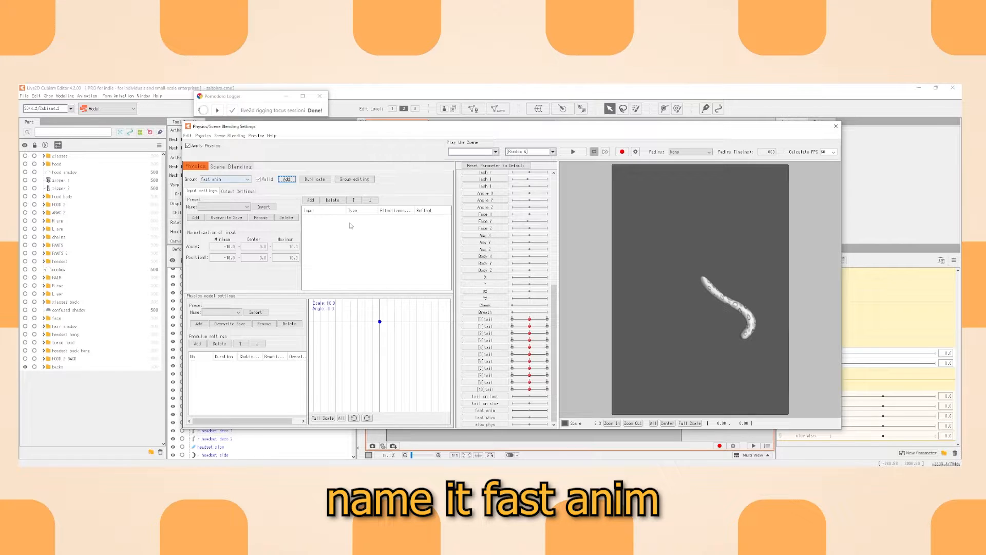
Add tail on fast and fast anim as inputs of the fast anim group and set both types to Angle.
{"action": "left_click", "coordinate": [310, 199]}
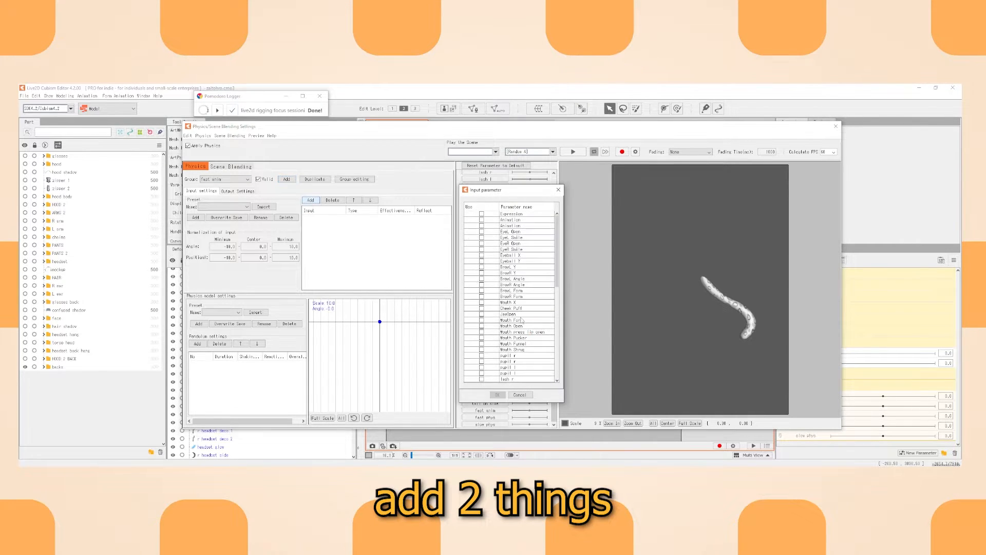
{"action": "scroll", "coordinate": [522, 320], "scroll_direction": "down", "scroll_amount": 10}
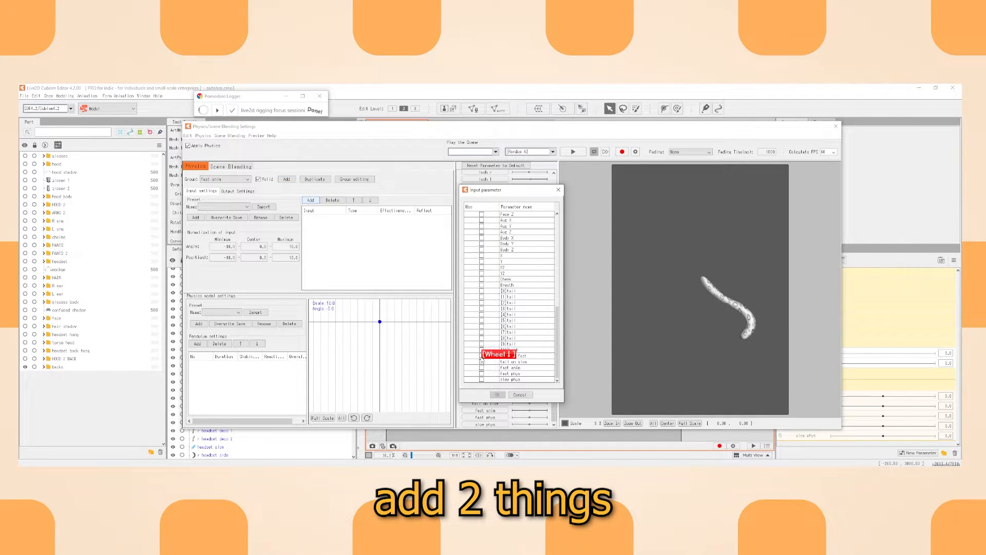
{"action": "left_click", "coordinate": [481, 356]}
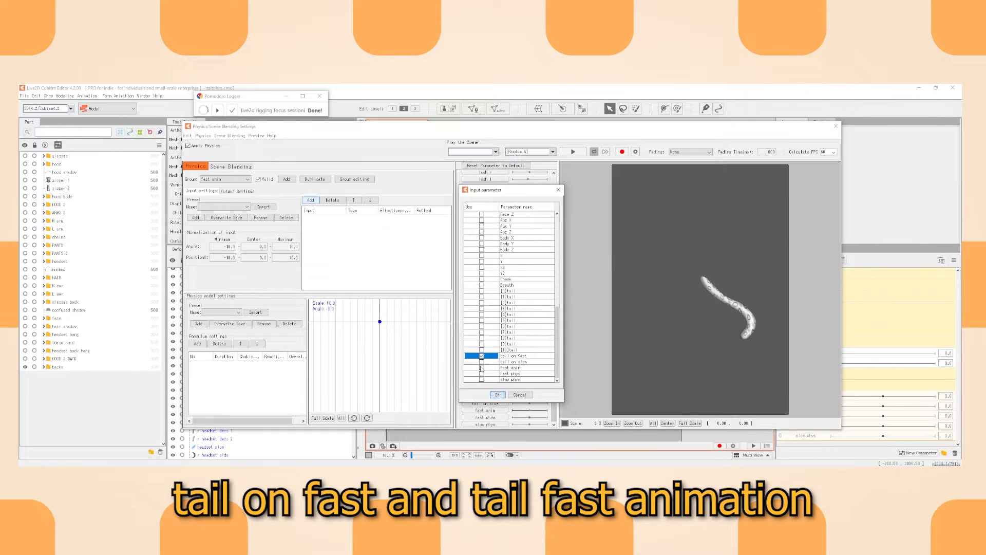
{"action": "left_click", "coordinate": [481, 368]}
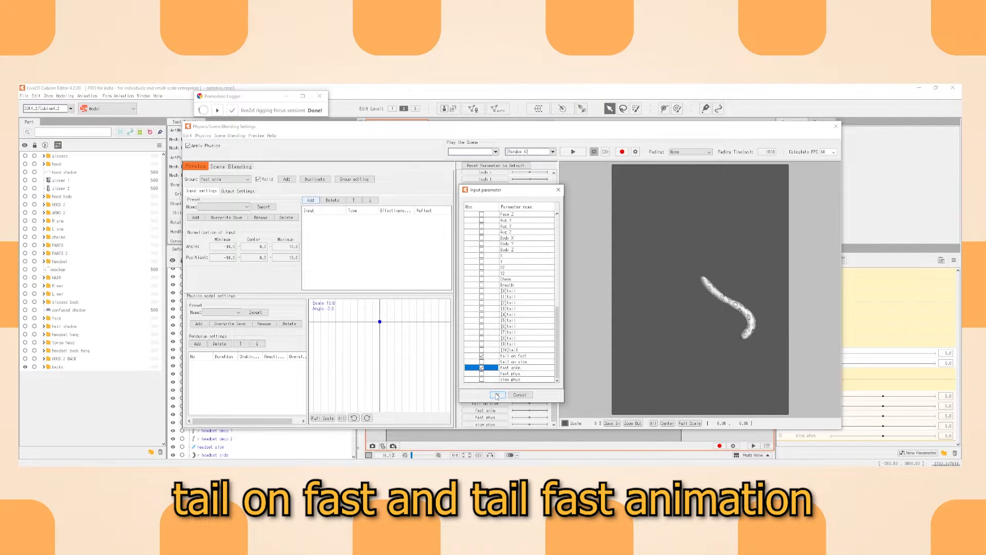
{"action": "left_click", "coordinate": [497, 395]}
{"action": "left_click", "coordinate": [365, 219]}
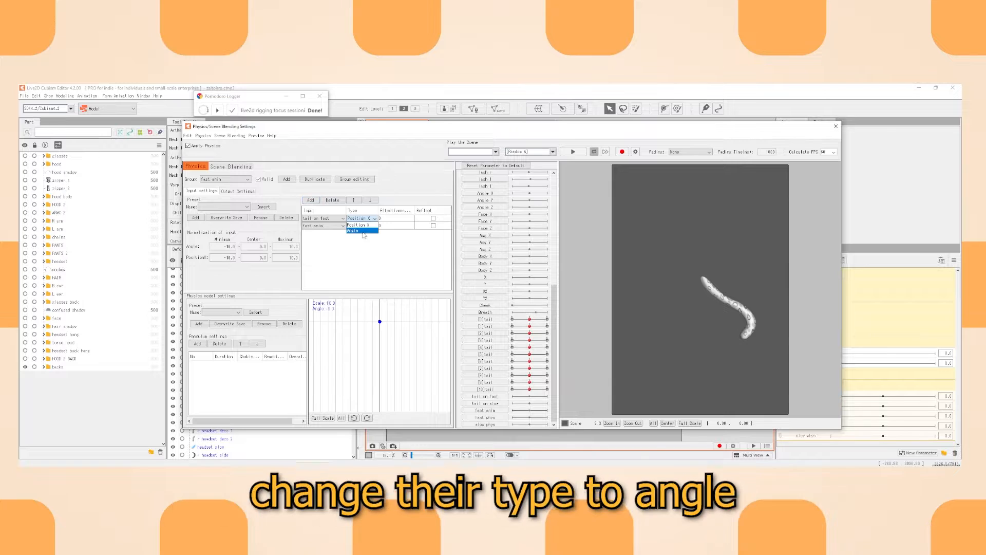
{"action": "left_click", "coordinate": [360, 234]}
{"action": "left_click", "coordinate": [365, 226]}
{"action": "left_click", "coordinate": [359, 242]}
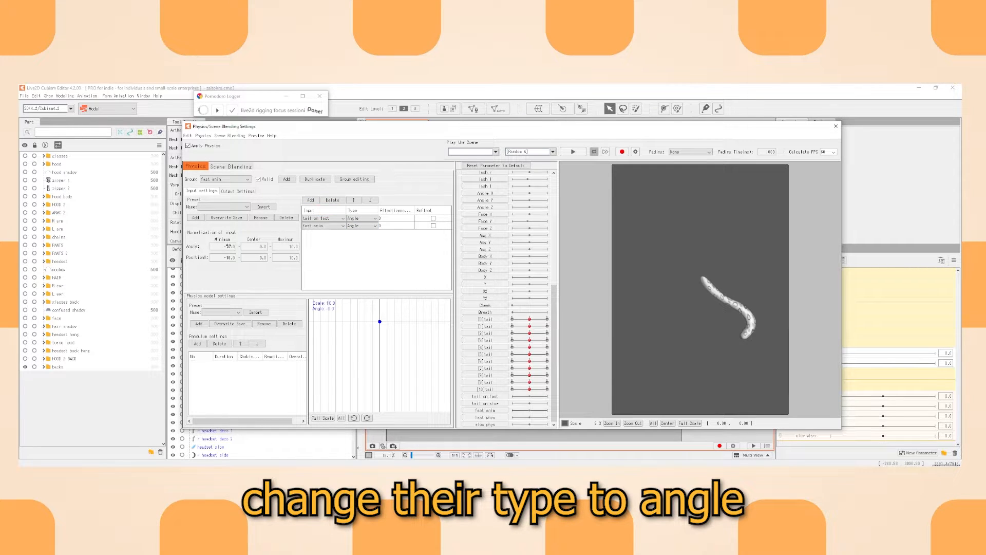
Set the group's angle normalization to a minimum of -120, center 0 and maximum of 120.
{"action": "double_click", "coordinate": [226, 246]}
{"action": "type", "text": "-"}
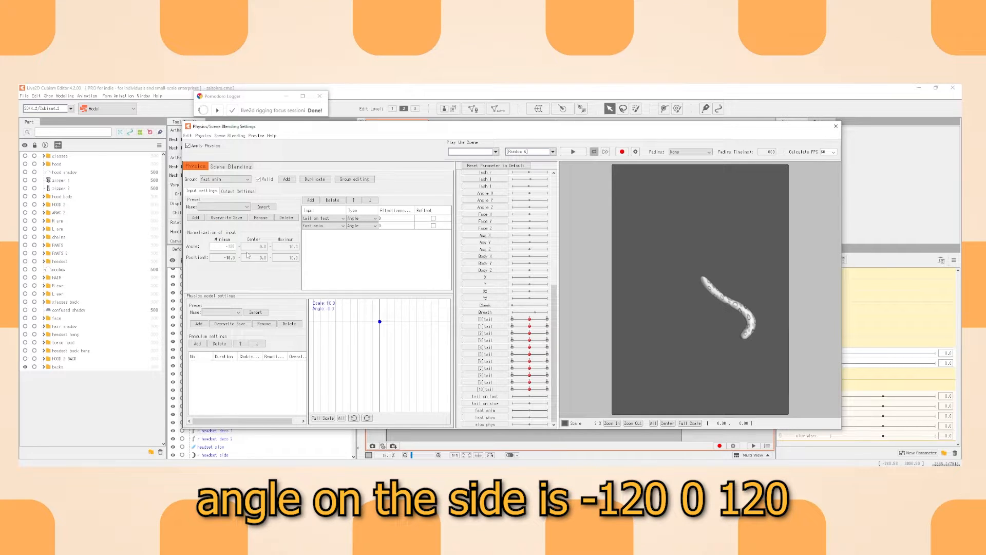
{"action": "double_click", "coordinate": [252, 246]}
{"action": "double_click", "coordinate": [288, 246]}
{"action": "type", "text": "120"}
{"action": "key", "text": "Return"}
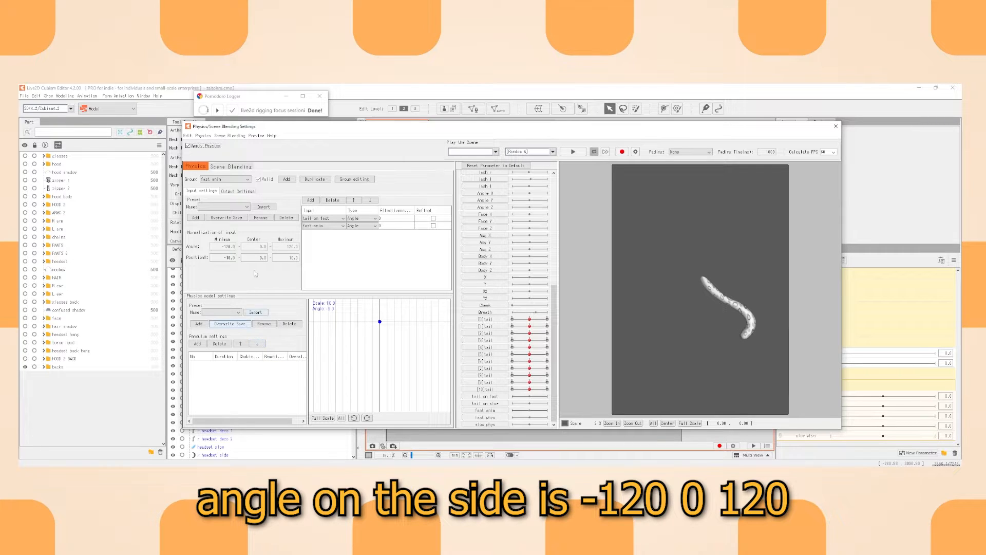
Add a pendulum to the fast anim group and set its shaking value to 0.8.
{"action": "left_click", "coordinate": [197, 343]}
{"action": "right_click", "coordinate": [250, 359]}
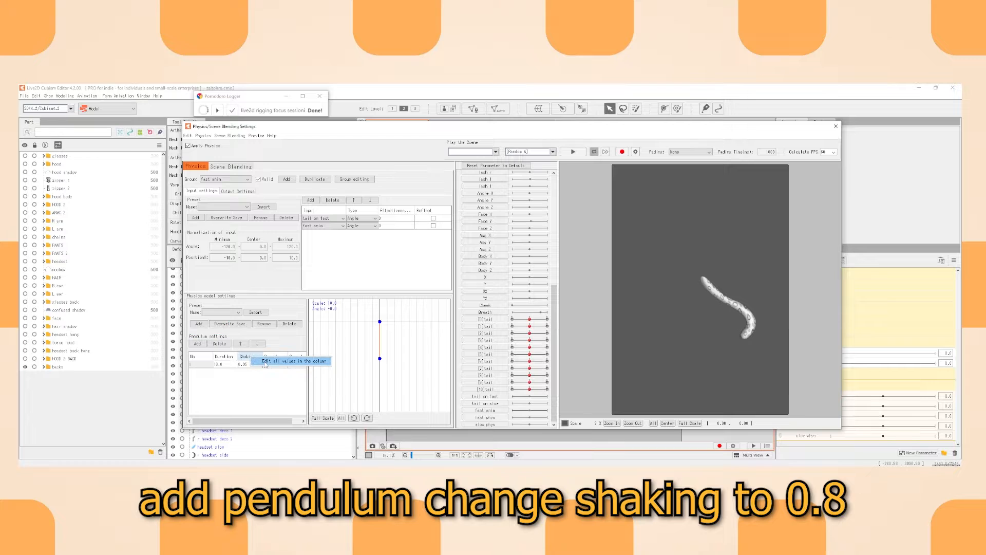
{"action": "left_click", "coordinate": [272, 361]}
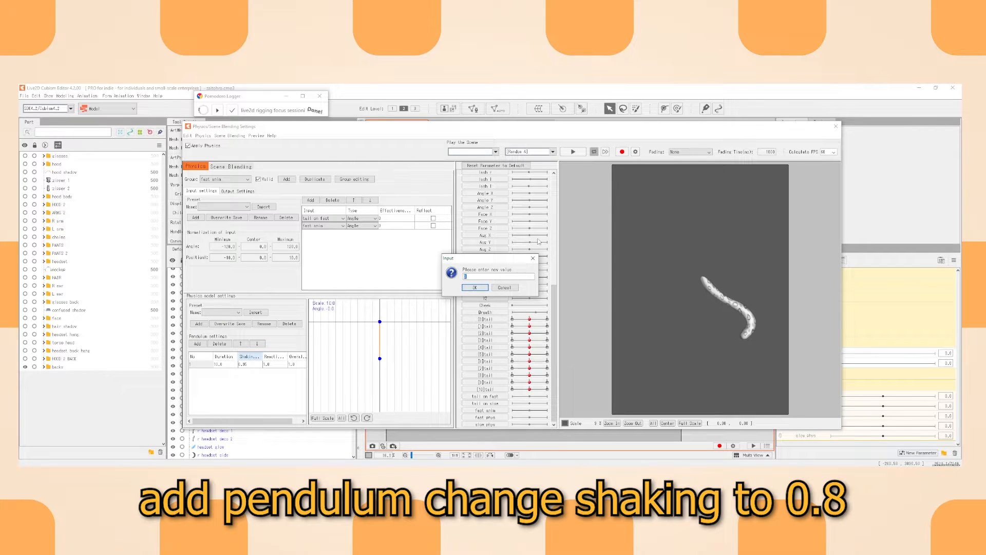
{"action": "type", "text": "0.8"}
{"action": "key", "text": "Return"}
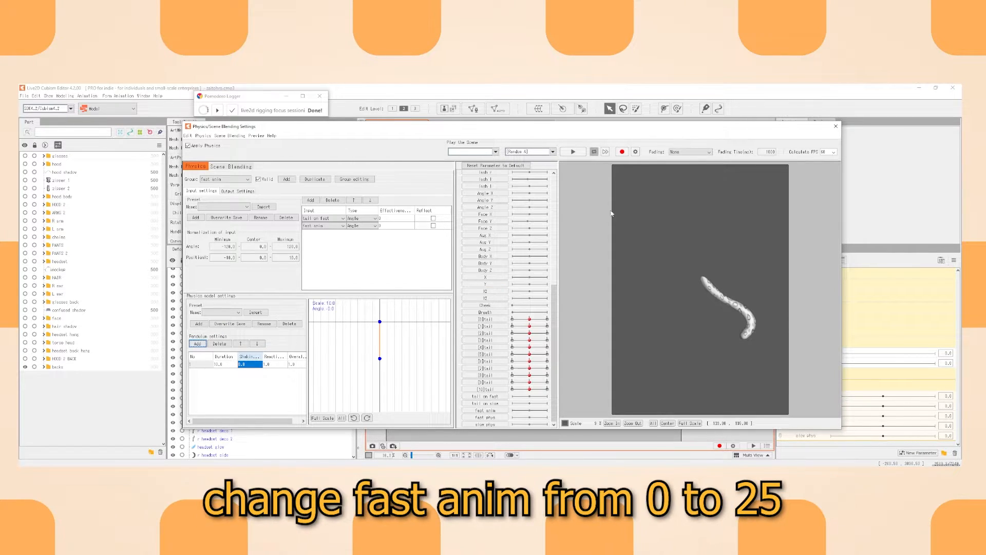
Set the effectiveness of the fast anim input to 25.
{"action": "double_click", "coordinate": [388, 226]}
{"action": "type", "text": "25"}
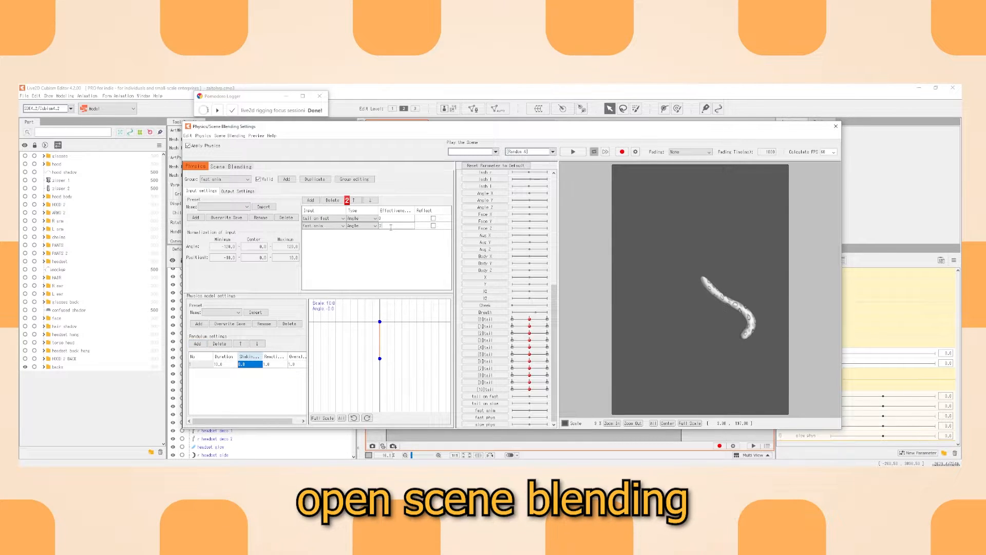
{"action": "key", "text": "Return"}
Close the physics settings, make sure the tail animation's scene is open, and reopen the physics settings.
{"action": "left_click", "coordinate": [835, 126]}
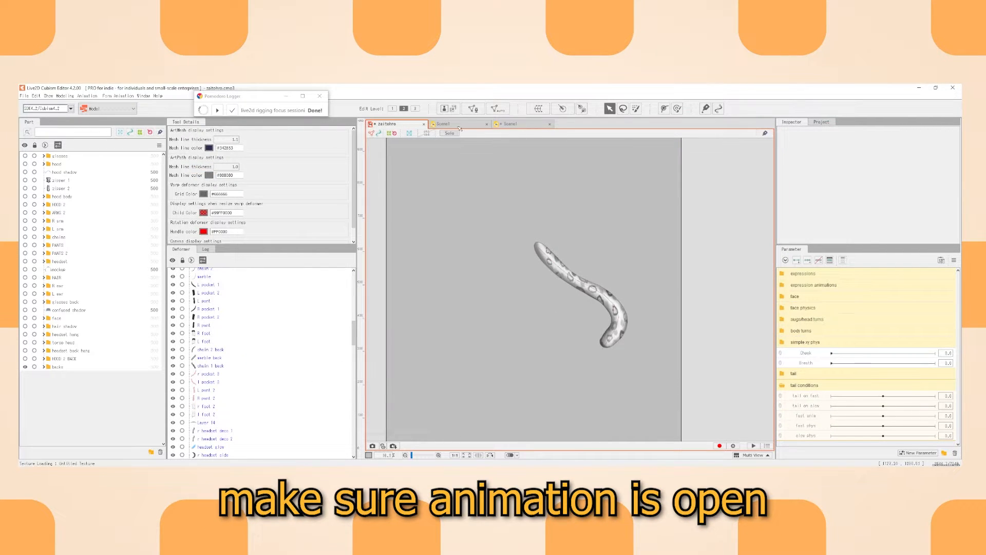
{"action": "left_click", "coordinate": [501, 124]}
{"action": "left_click", "coordinate": [65, 96]}
{"action": "left_click", "coordinate": [105, 238]}
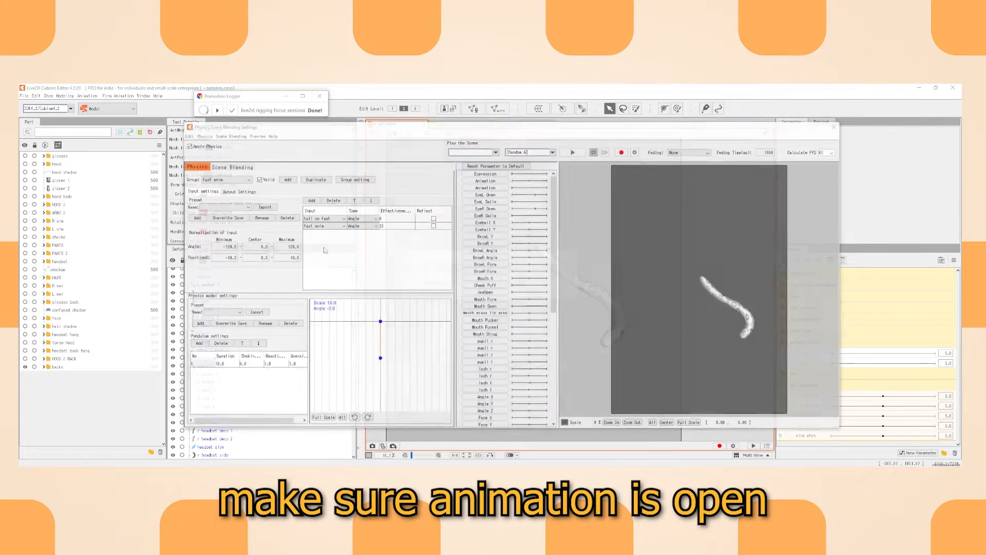
{"action": "left_click", "coordinate": [490, 292]}
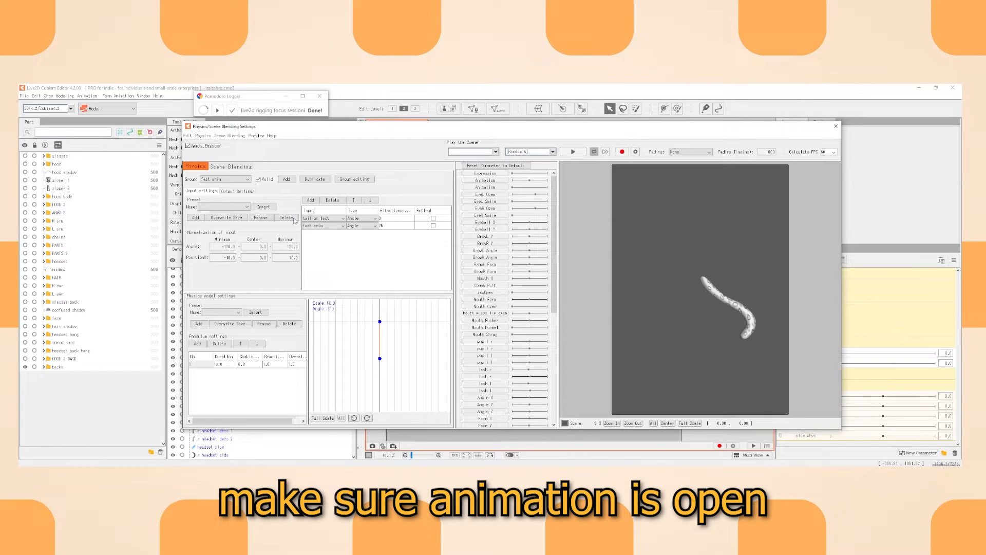
Create a new scene blending playlist and add the tail animation scene to it.
{"action": "left_click", "coordinate": [231, 166]}
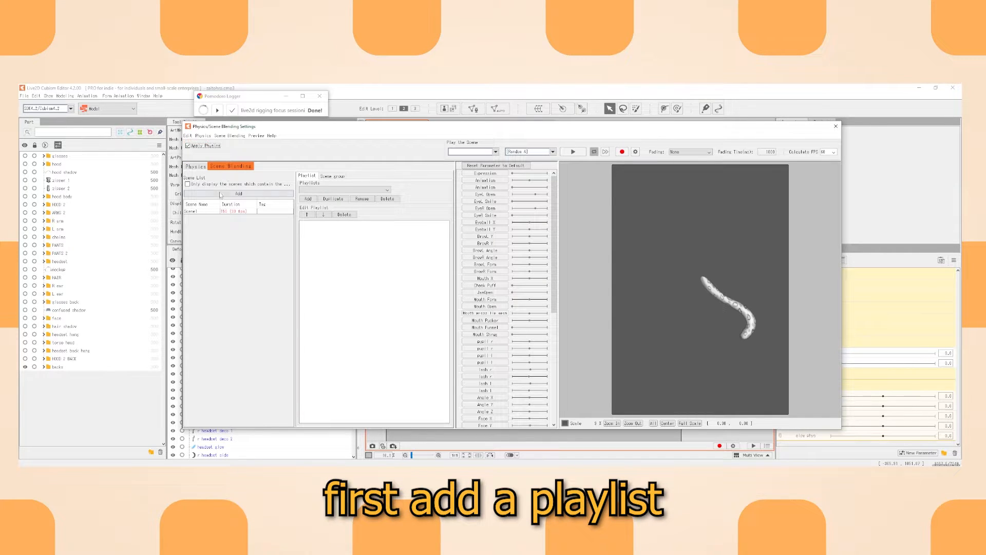
{"action": "left_click", "coordinate": [308, 198]}
{"action": "left_click", "coordinate": [474, 287]}
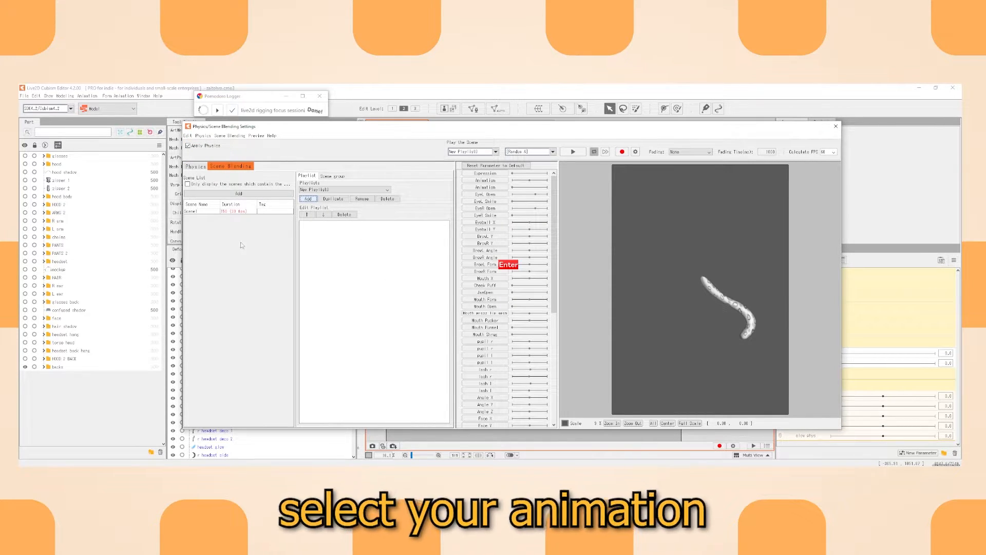
{"action": "left_click", "coordinate": [198, 210]}
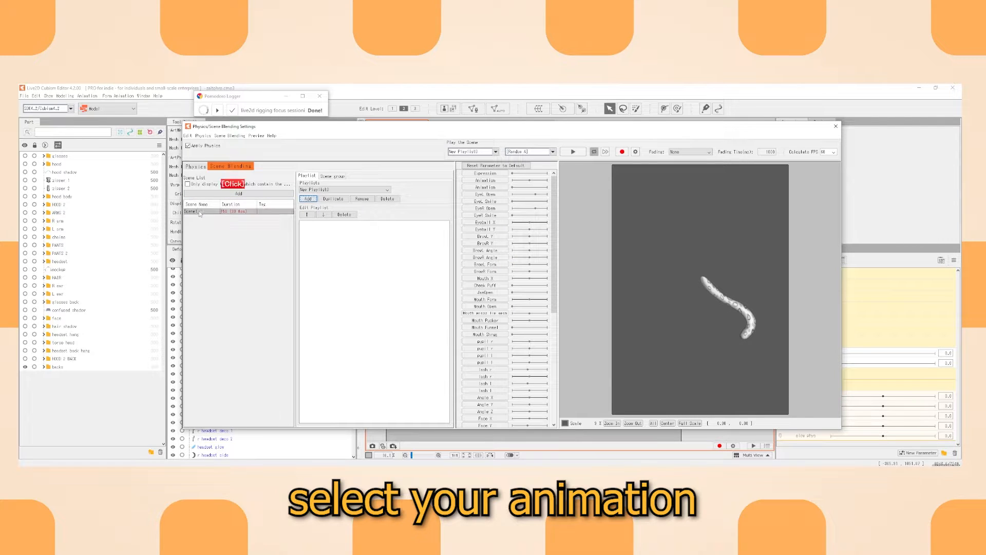
{"action": "left_click", "coordinate": [238, 193]}
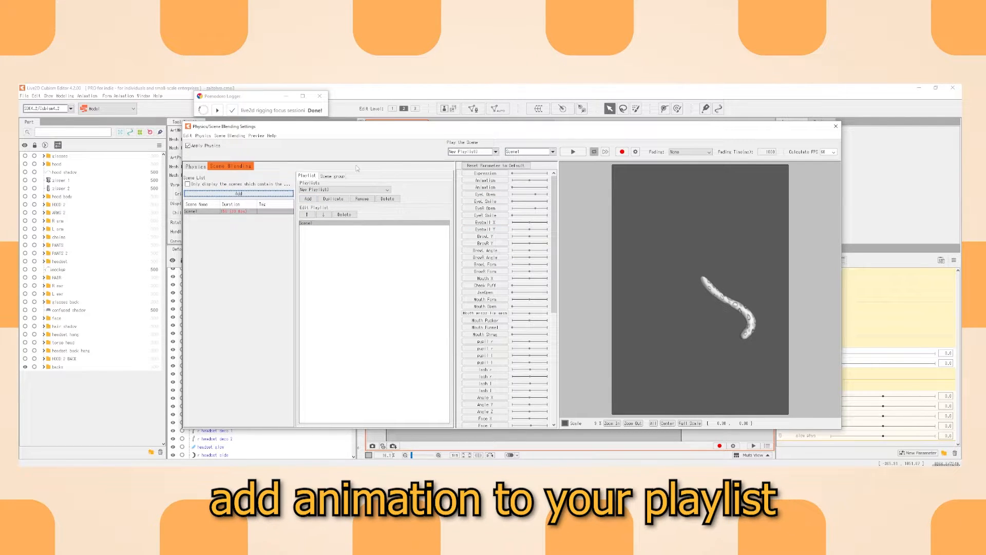
Play the scene with the fast anim physics group open to check how the tail parameters and pendulum move.
{"action": "left_click", "coordinate": [195, 166]}
{"action": "scroll", "coordinate": [532, 302], "scroll_direction": "down", "scroll_amount": 8}
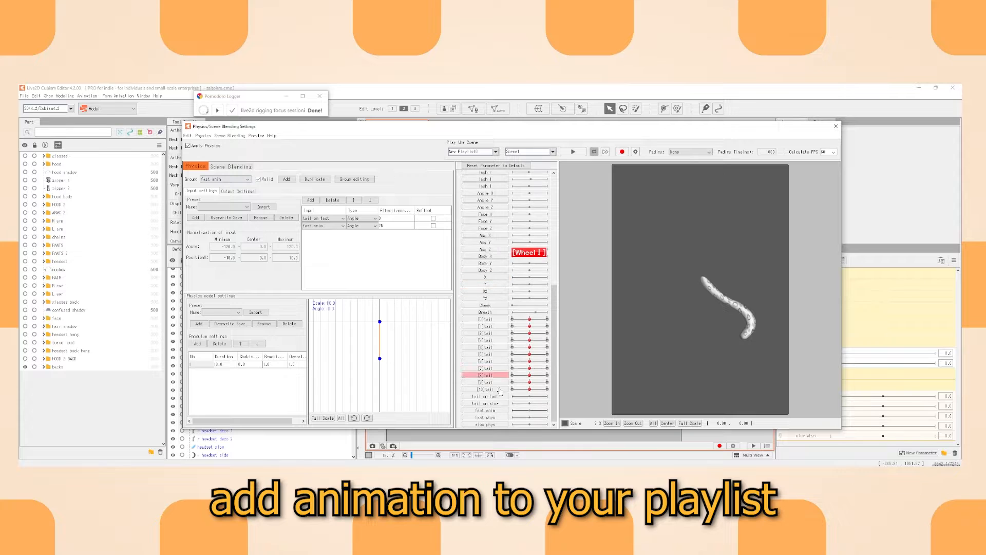
{"action": "left_click", "coordinate": [573, 153]}
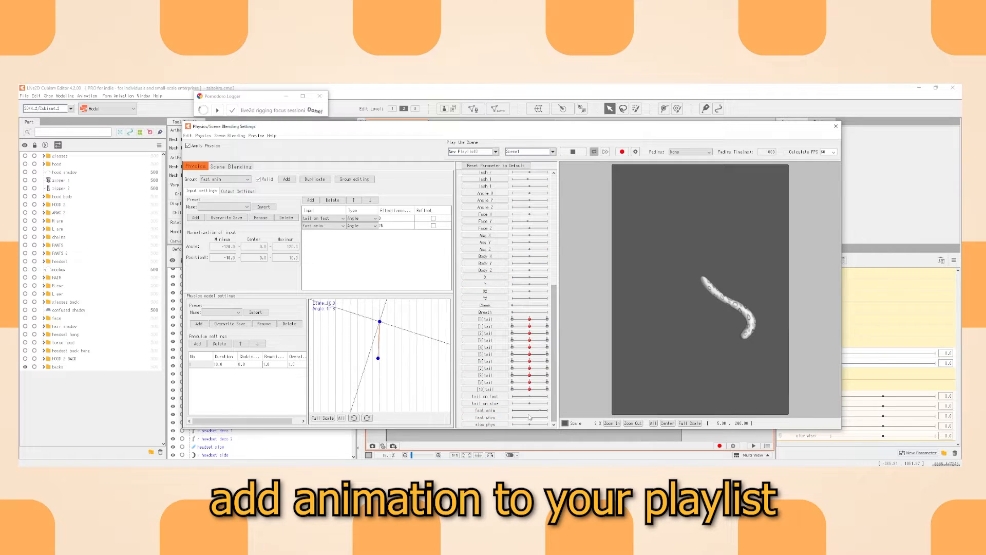
{"action": "left_click", "coordinate": [572, 152]}
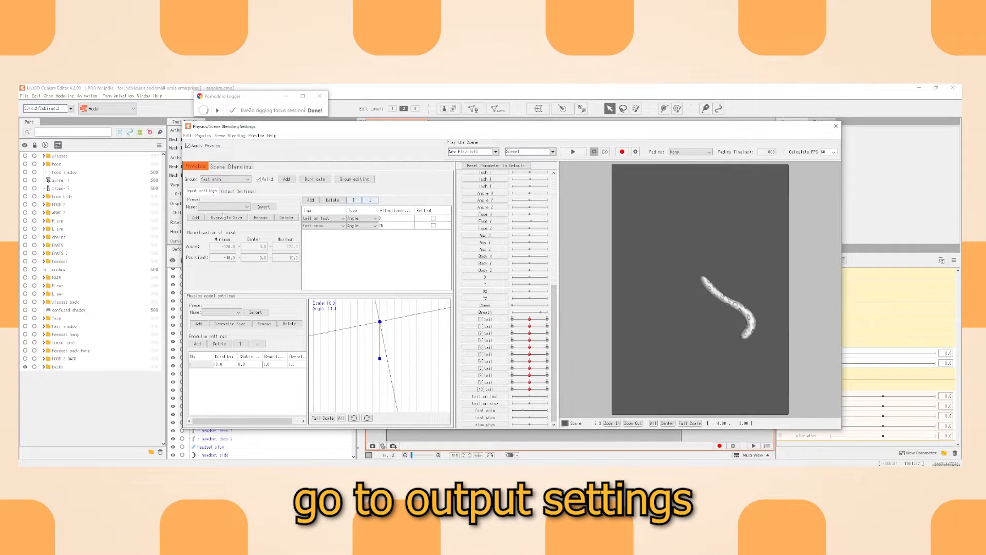
Add the fast phys parameter as an output of the fast anim group.
{"action": "left_click", "coordinate": [230, 191]}
{"action": "left_click", "coordinate": [193, 200]}
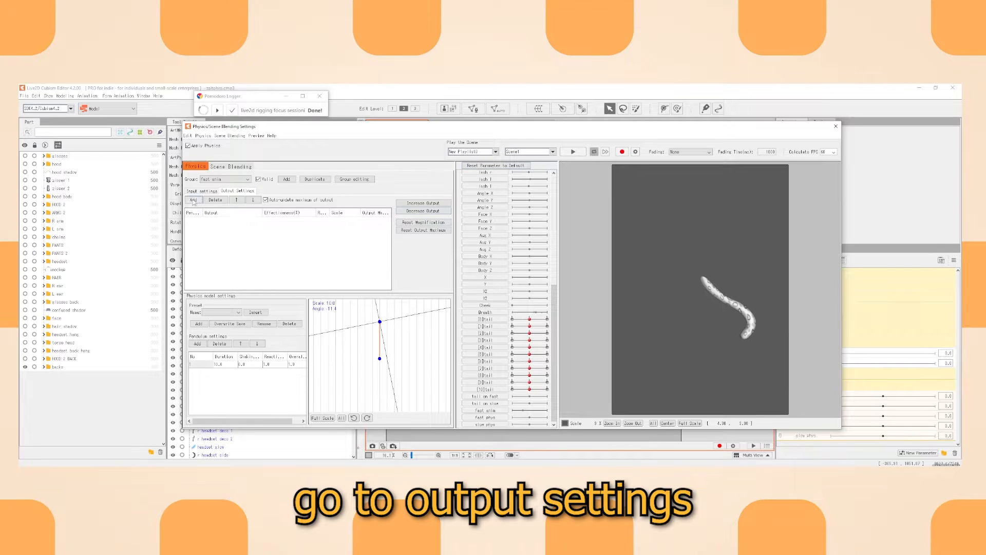
{"action": "scroll", "coordinate": [542, 349], "scroll_direction": "down", "scroll_amount": 10}
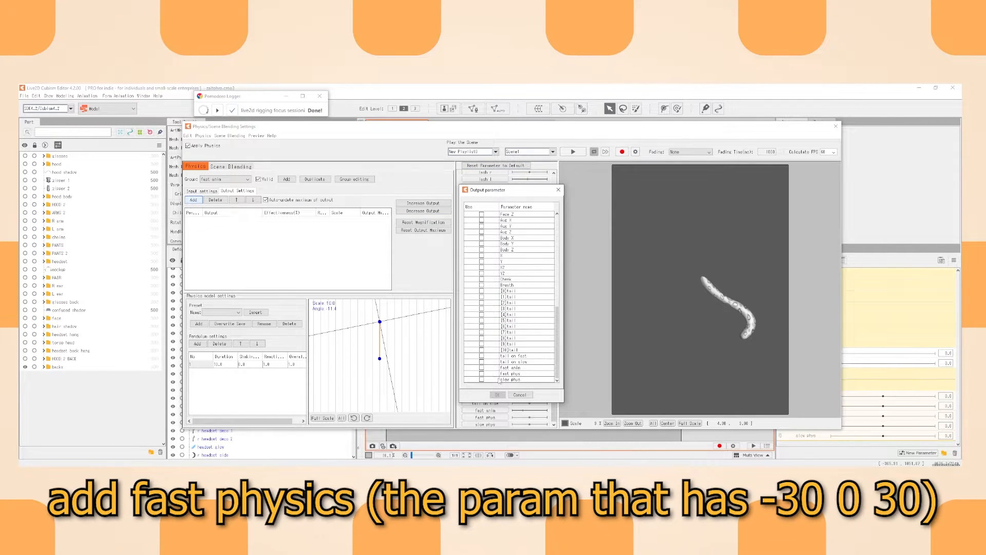
{"action": "left_click", "coordinate": [482, 374]}
{"action": "left_click", "coordinate": [497, 394]}
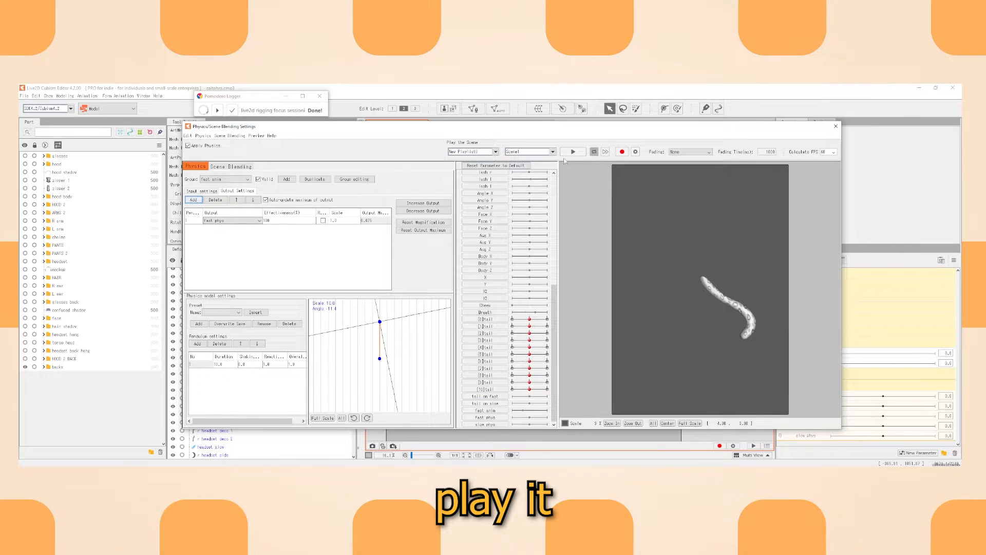
Play the scene, increase the fast phys output to its full range while it runs, and stop playback.
{"action": "left_click", "coordinate": [573, 152]}
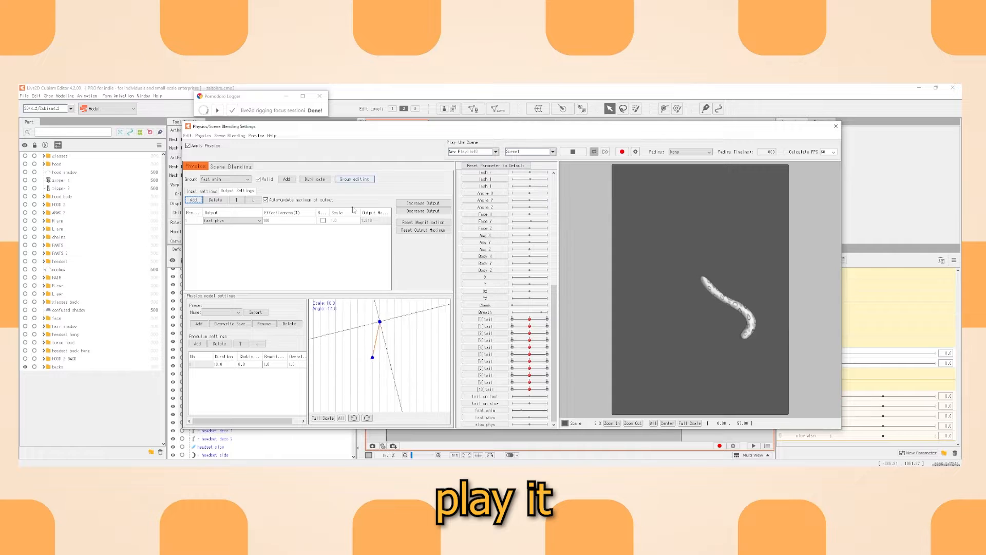
{"action": "left_click", "coordinate": [411, 203]}
{"action": "left_click", "coordinate": [473, 286]}
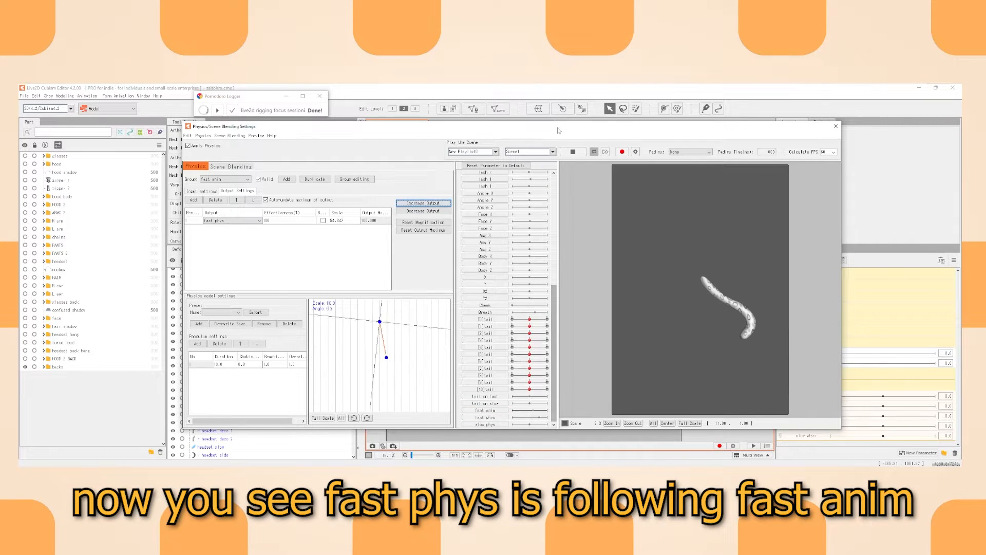
{"action": "left_click", "coordinate": [573, 152]}
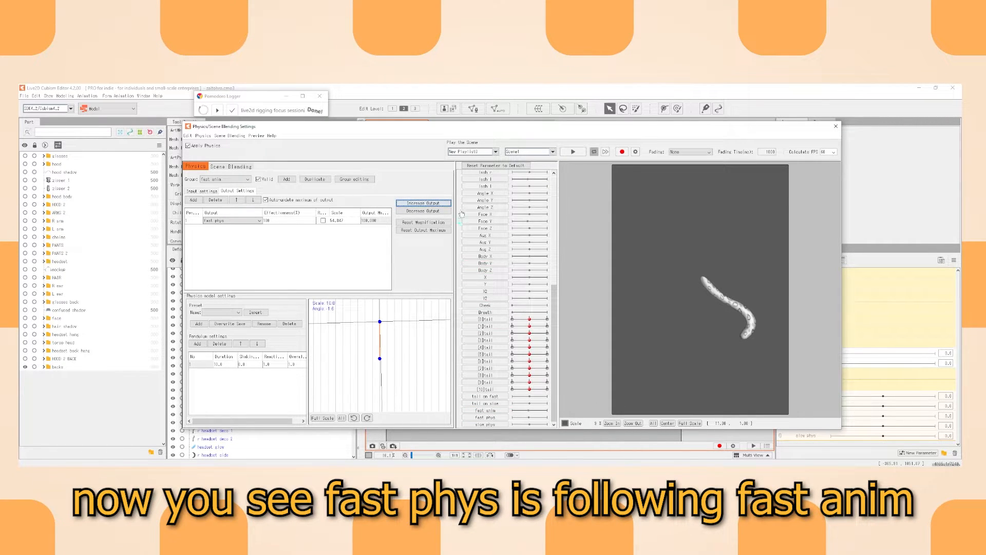
Raise the effectiveness of the tail on fast input and test the switch parameter at its middle and side positions.
{"action": "left_click", "coordinate": [192, 191]}
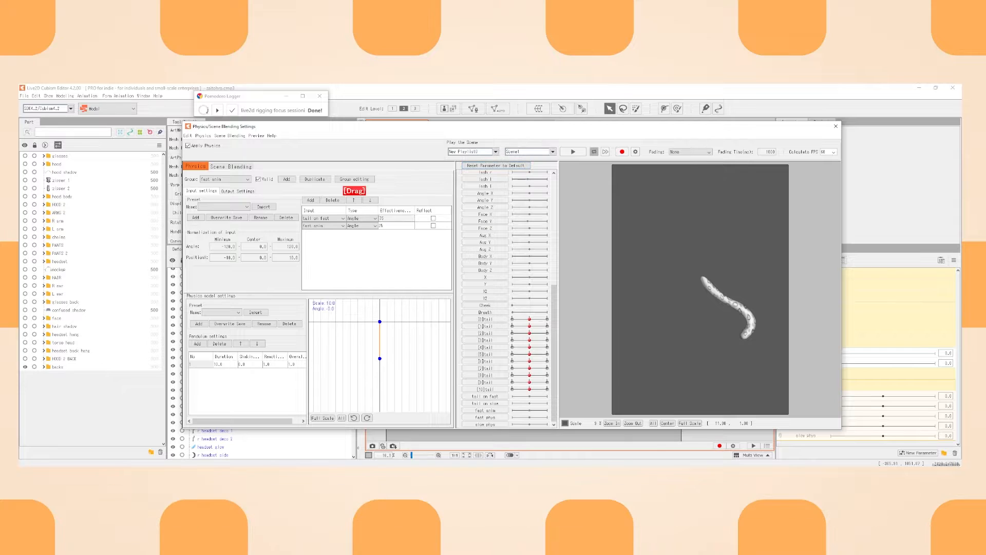
{"action": "left_click_drag", "start_coordinate": [384, 219], "coordinate": [402, 232]}
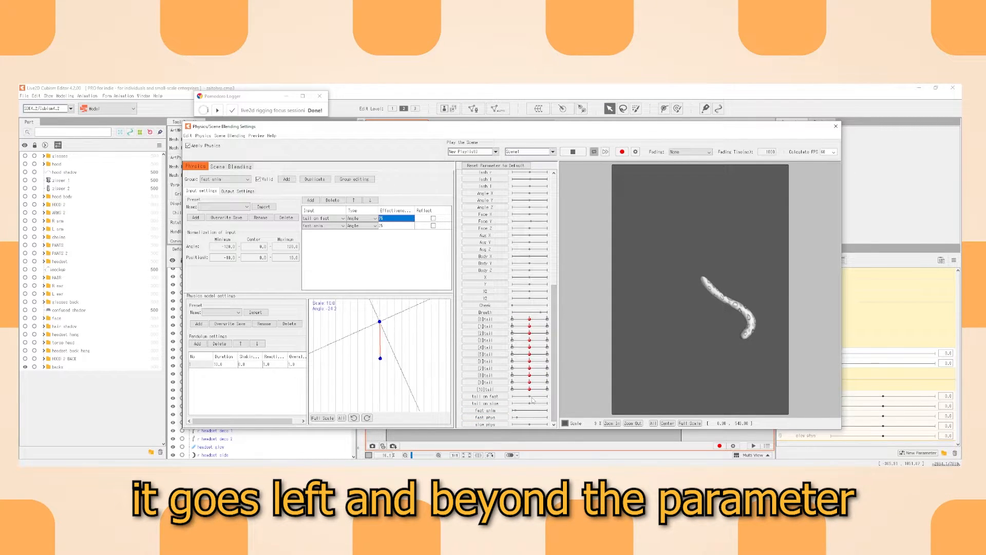
{"action": "left_click_drag", "start_coordinate": [531, 400], "coordinate": [492, 401]}
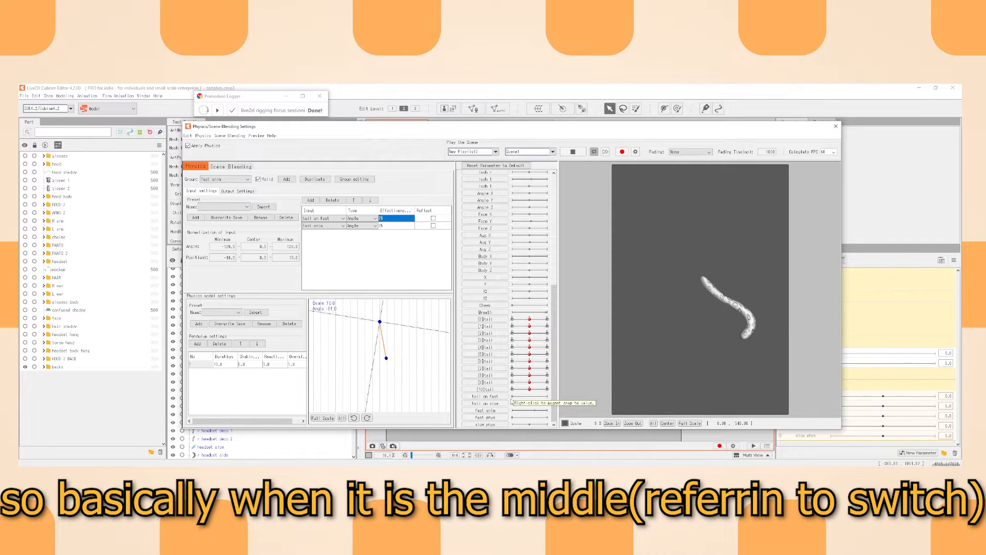
{"action": "left_click", "coordinate": [513, 400]}
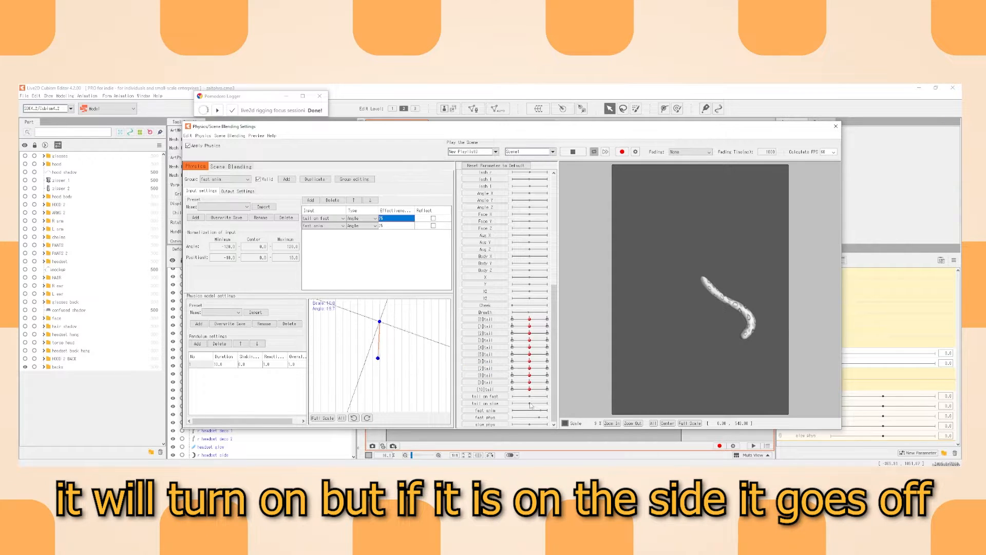
{"action": "left_click", "coordinate": [502, 404]}
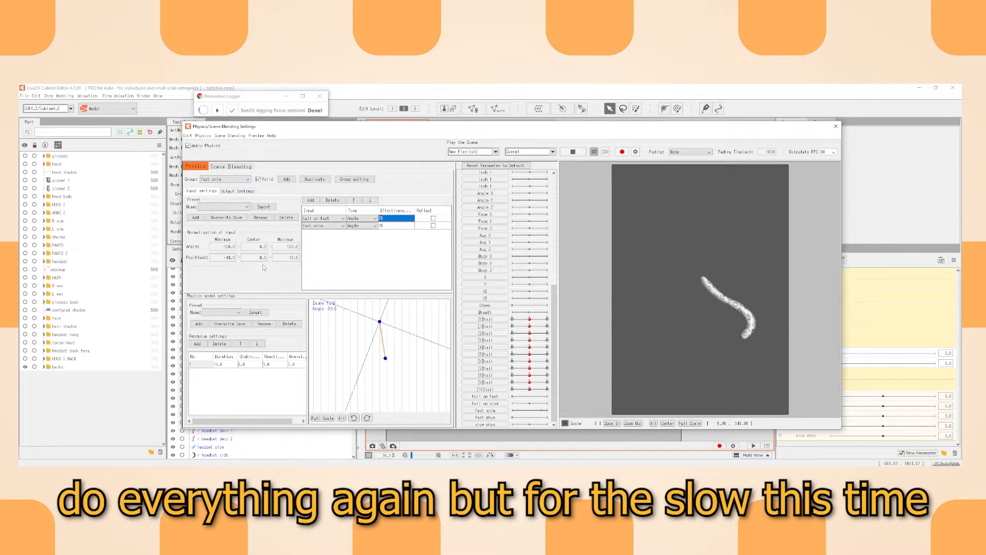
Add a new physics group named slow anim.
{"action": "left_click", "coordinate": [292, 180]}
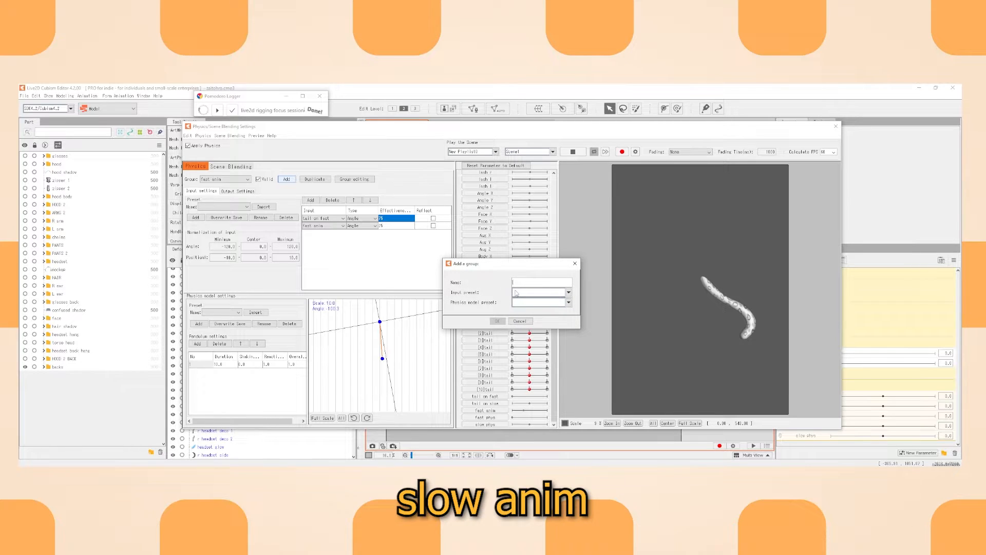
{"action": "type", "text": "slow anim"}
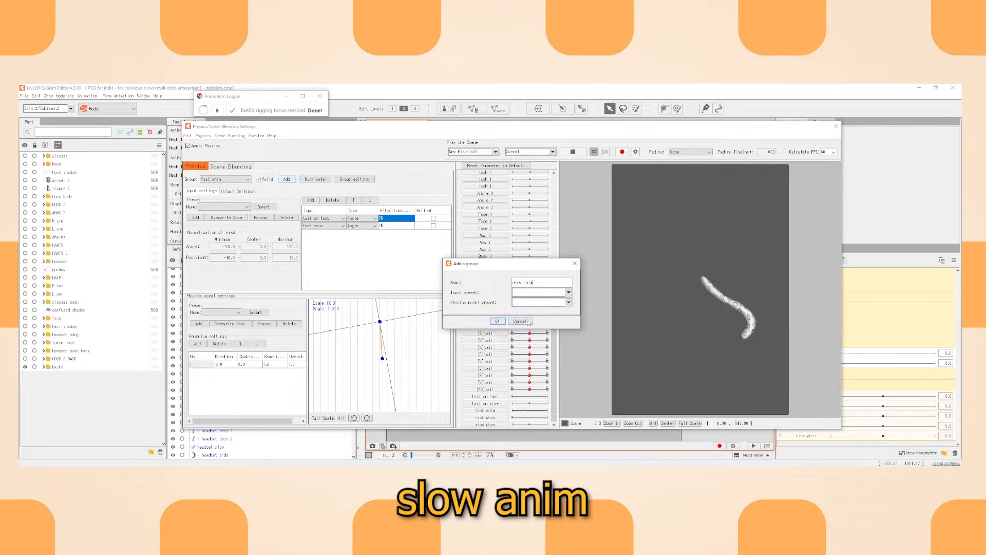
{"action": "left_click", "coordinate": [497, 321]}
Add Breath and tail on slow as inputs of the slow anim group and set both types to Angle.
{"action": "left_click", "coordinate": [311, 200]}
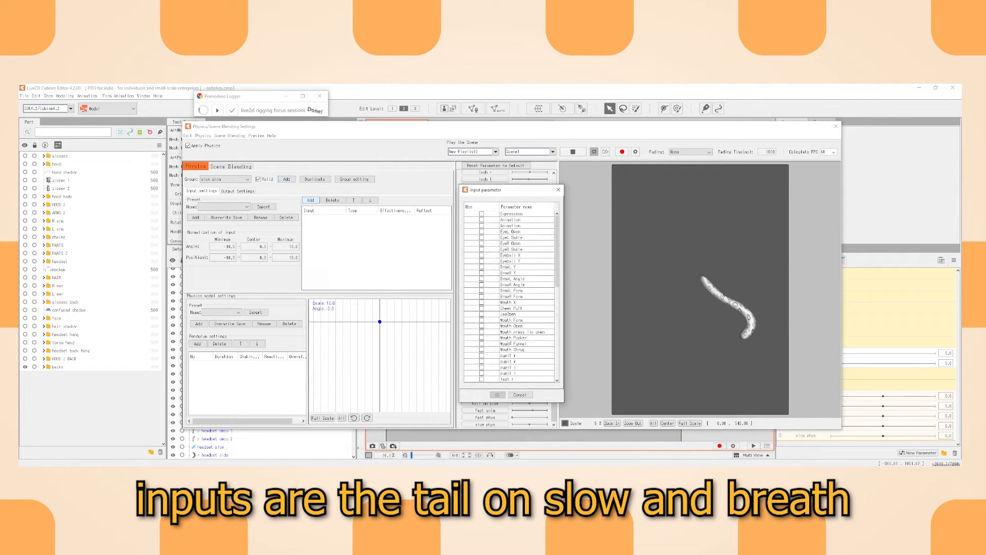
{"action": "scroll", "coordinate": [529, 288], "scroll_direction": "down", "scroll_amount": 10}
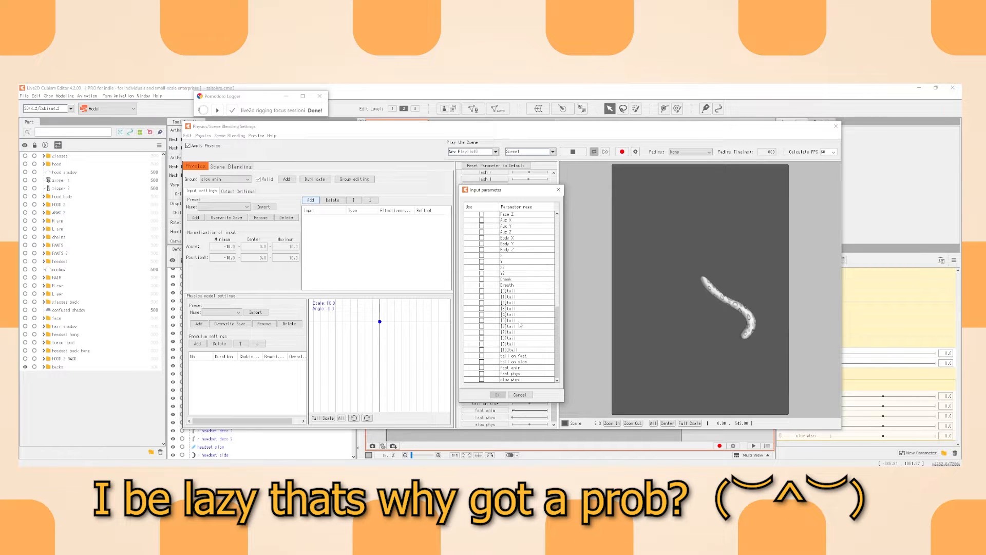
{"action": "left_click", "coordinate": [481, 285]}
{"action": "left_click", "coordinate": [482, 362]}
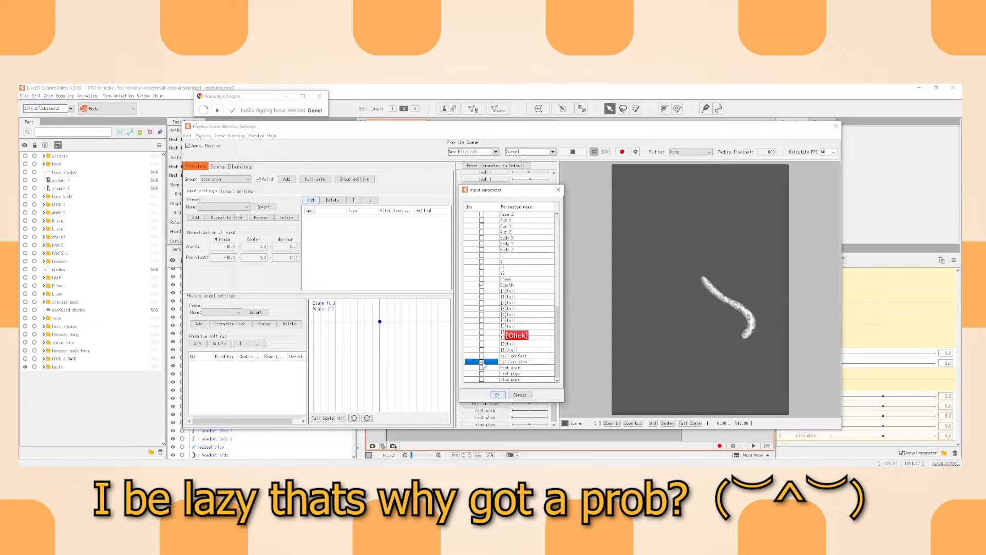
{"action": "left_click", "coordinate": [495, 394]}
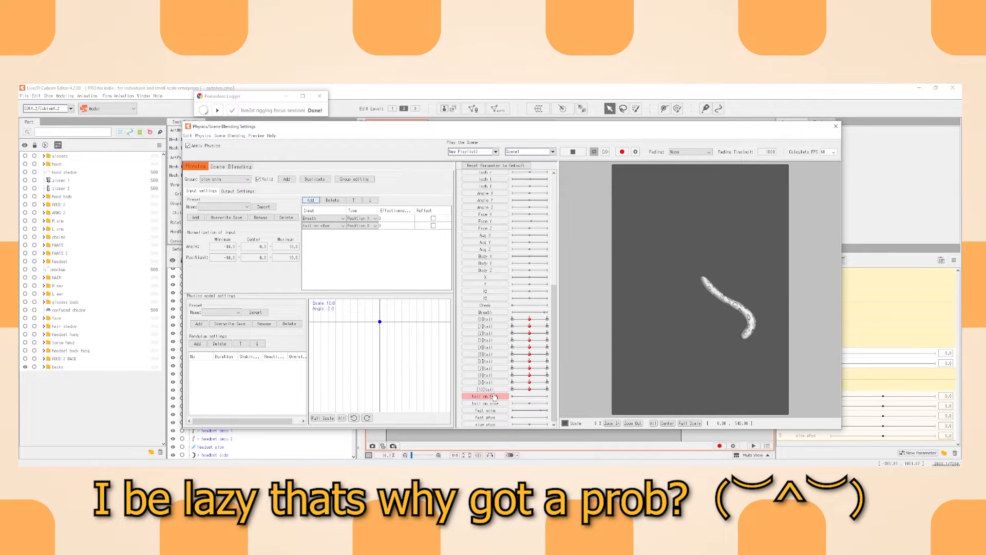
{"action": "left_click", "coordinate": [362, 218]}
{"action": "left_click", "coordinate": [361, 237]}
{"action": "left_click", "coordinate": [362, 225]}
{"action": "left_click", "coordinate": [361, 244]}
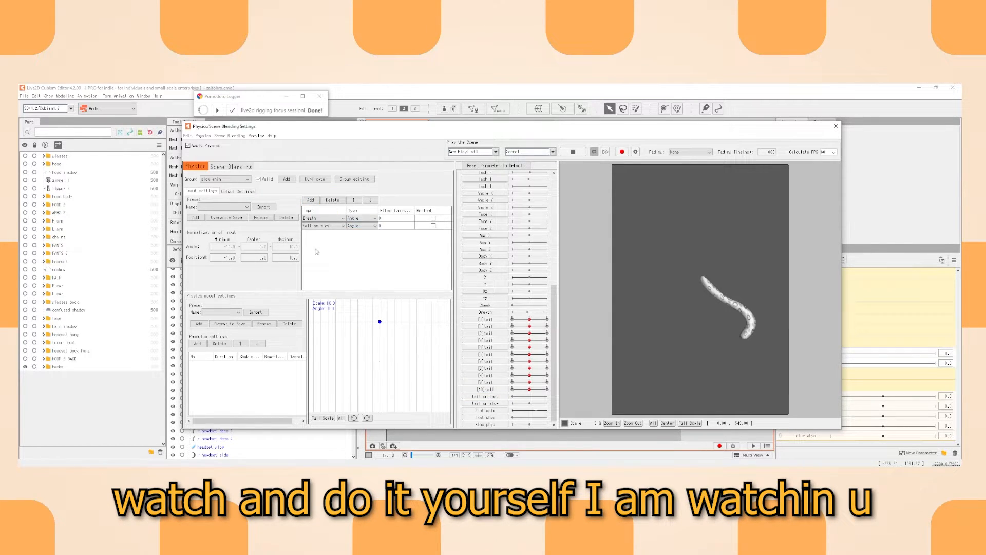
Set the slow anim group's angle normalization to a minimum of -120 and a maximum of 120.
{"action": "left_click", "coordinate": [227, 247]}
{"action": "left_click", "coordinate": [296, 247]}
{"action": "type", "text": "2"}
{"action": "key", "text": "Return"}
{"action": "left_click", "coordinate": [231, 246]}
{"action": "type", "text": "-120"}
{"action": "key", "text": "Return"}
Add a pendulum to the slow anim group and set its shaking value to 0.8.
{"action": "left_click", "coordinate": [198, 343]}
{"action": "right_click", "coordinate": [249, 358]}
{"action": "left_click", "coordinate": [261, 361]}
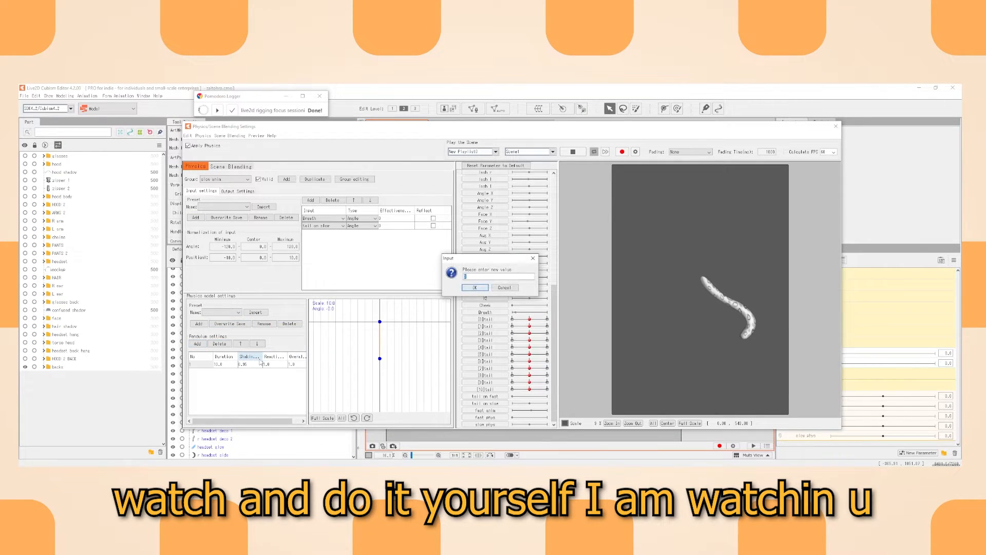
{"action": "type", "text": "0.8"}
{"action": "key", "text": "Return"}
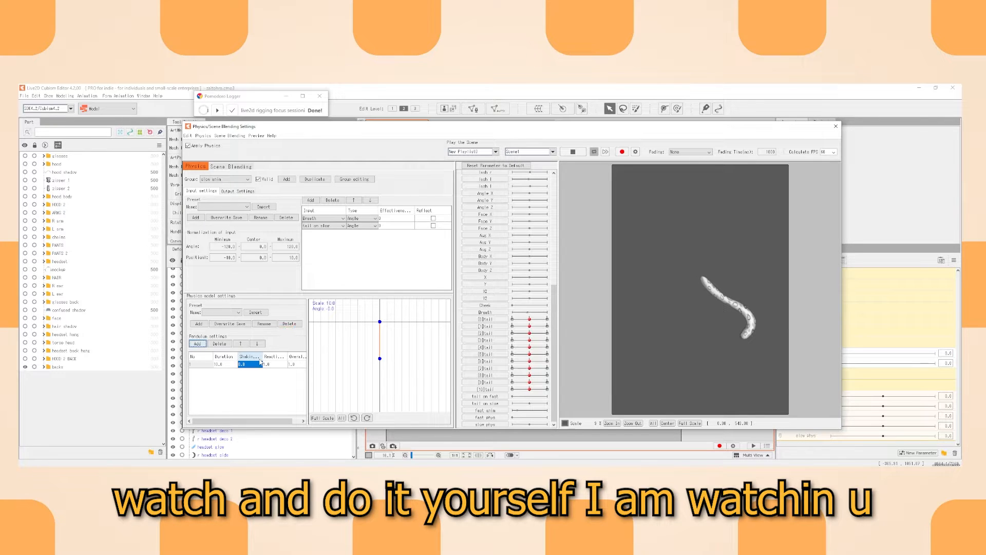
Add the slow phys parameter as an output of the slow anim group.
{"action": "left_click", "coordinate": [224, 192]}
{"action": "left_click", "coordinate": [194, 202]}
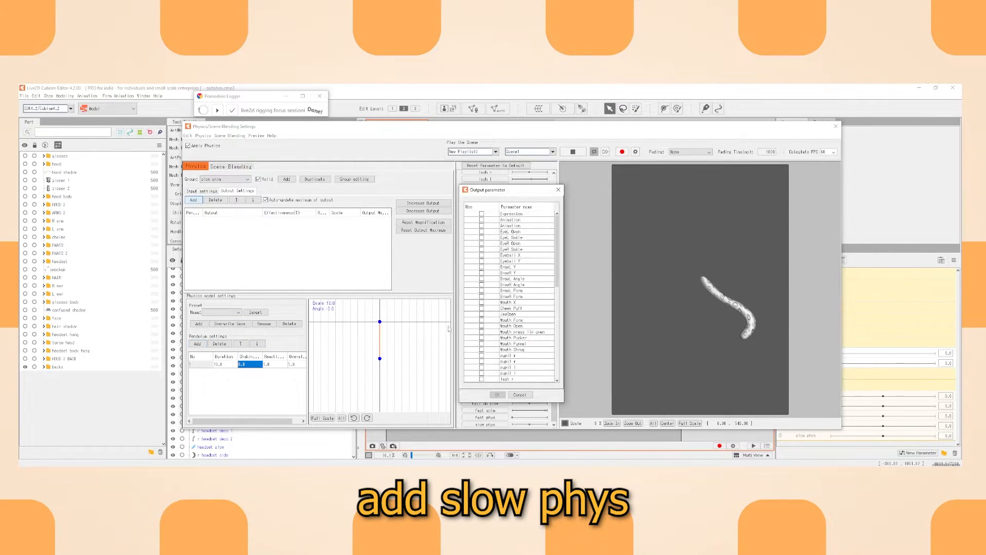
{"action": "left_click_drag", "start_coordinate": [557, 252], "coordinate": [557, 343]}
{"action": "left_click", "coordinate": [482, 379]}
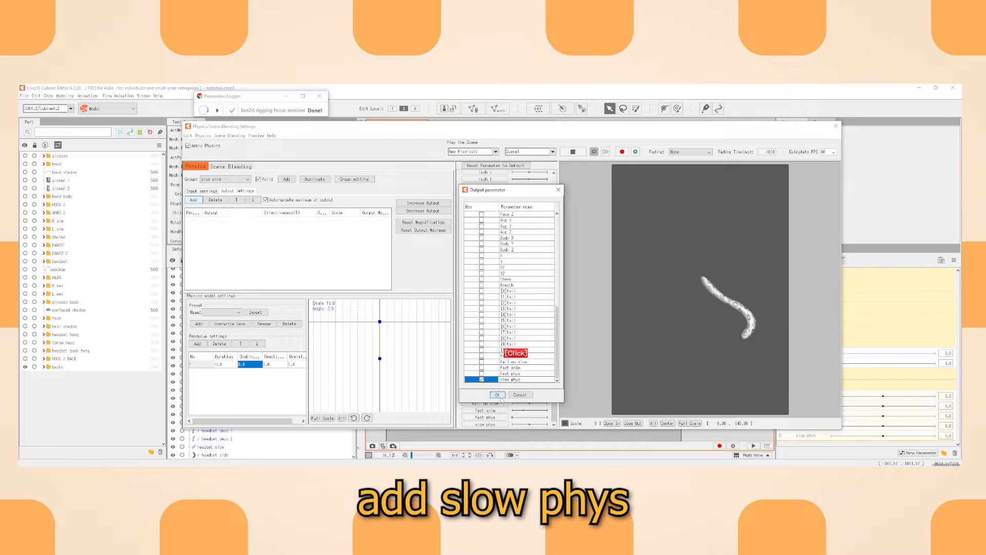
{"action": "left_click", "coordinate": [498, 395]}
Set the effectiveness of the Breath input to 25.
{"action": "left_click", "coordinate": [208, 192]}
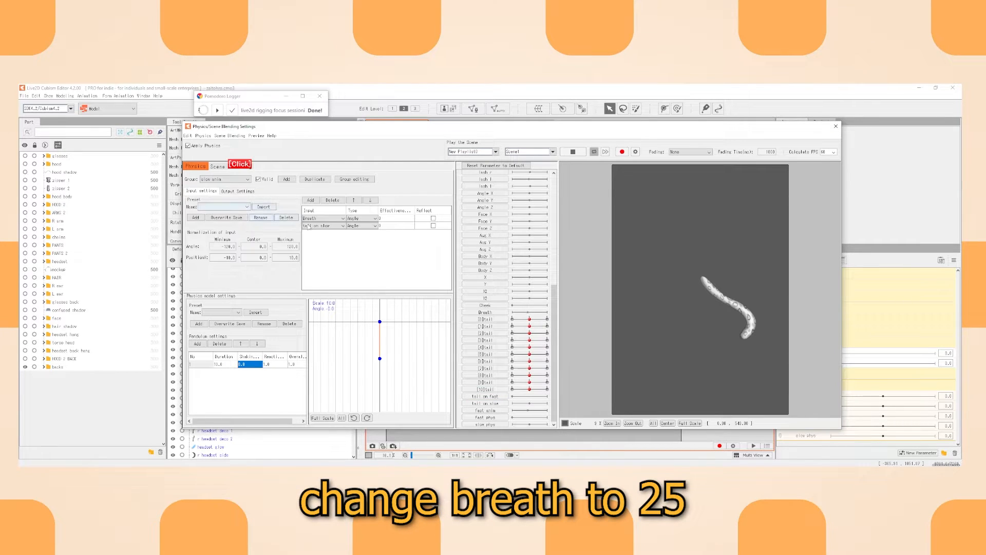
{"action": "double_click", "coordinate": [391, 219]}
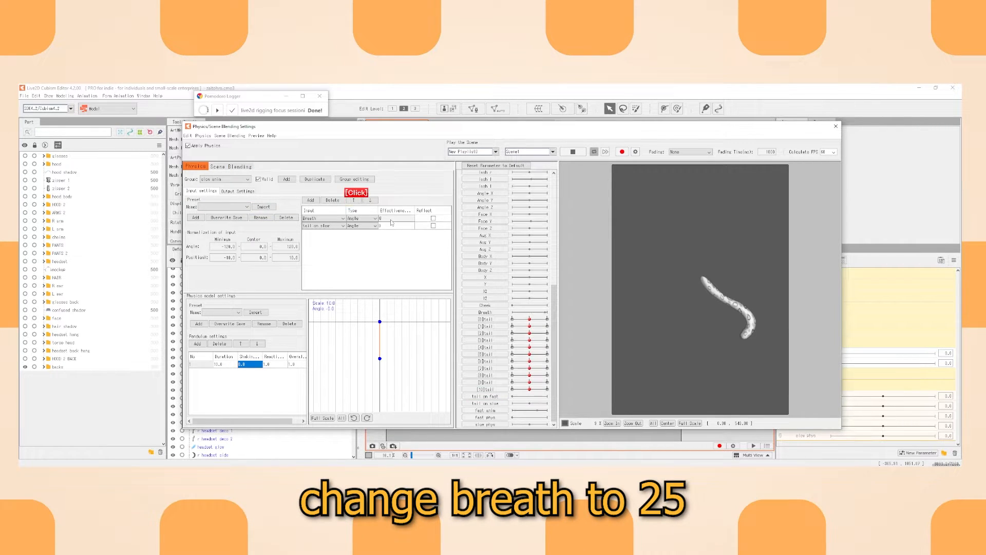
{"action": "type", "text": "25"}
{"action": "key", "text": "Return"}
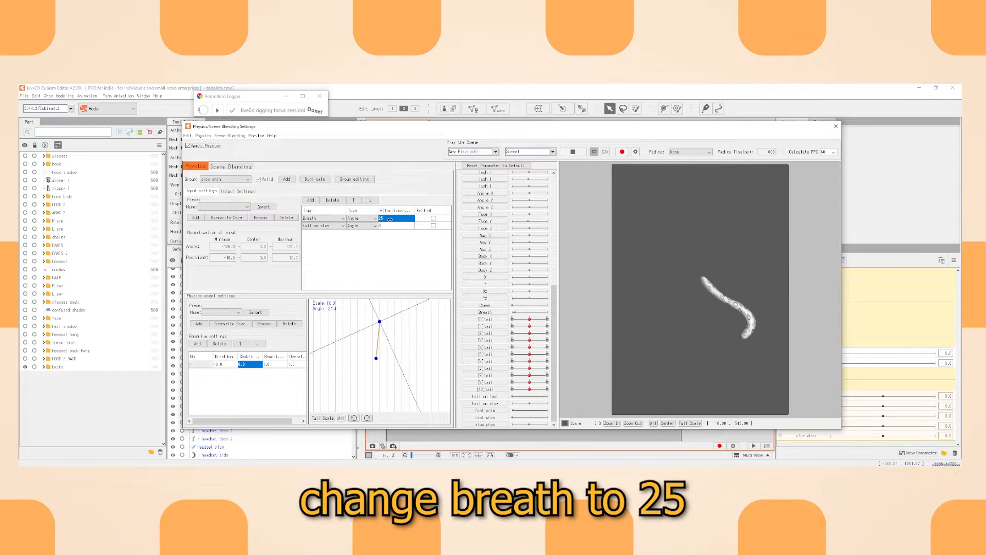
Increase the slow phys output to its full range and return to the slow anim group's input settings.
{"action": "left_click", "coordinate": [238, 191]}
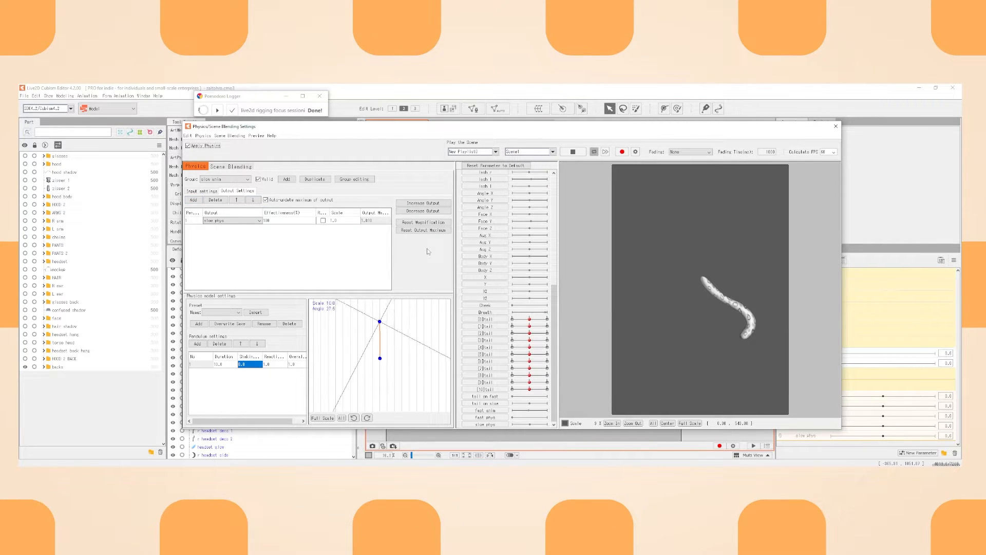
{"action": "left_click", "coordinate": [434, 203]}
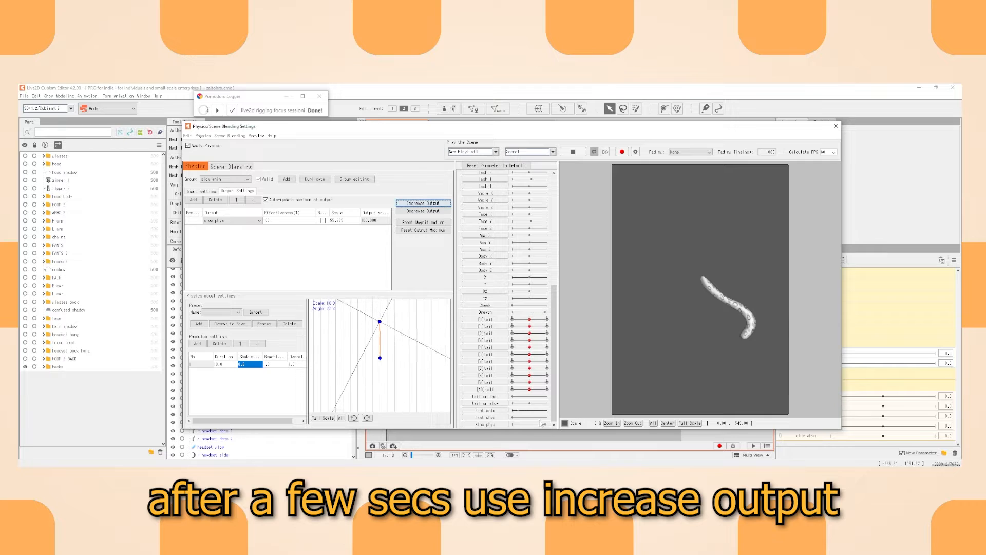
{"action": "left_click", "coordinate": [201, 190]}
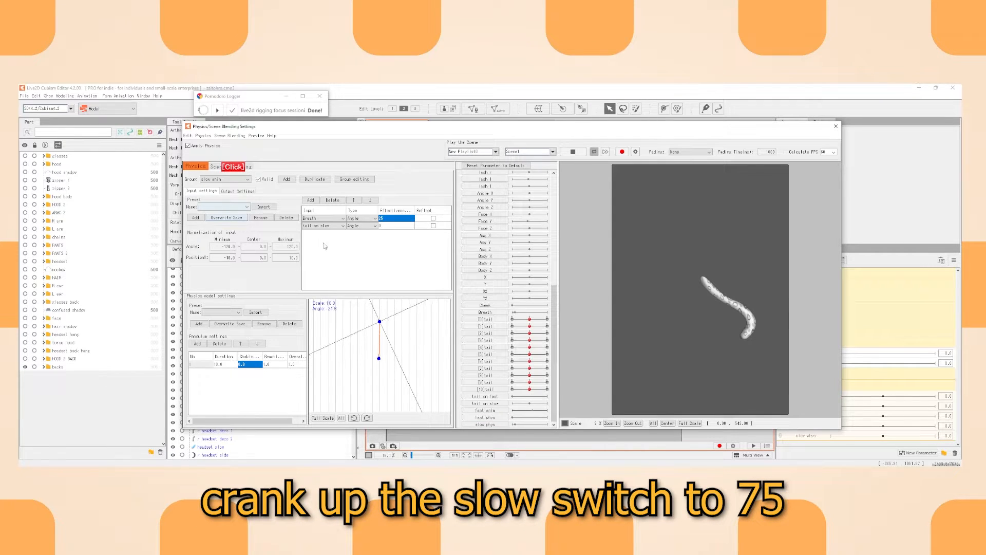
Set the effectiveness of the tail on slow input to 75 and close the physics settings.
{"action": "double_click", "coordinate": [387, 226]}
{"action": "key", "text": "BackSpace"}
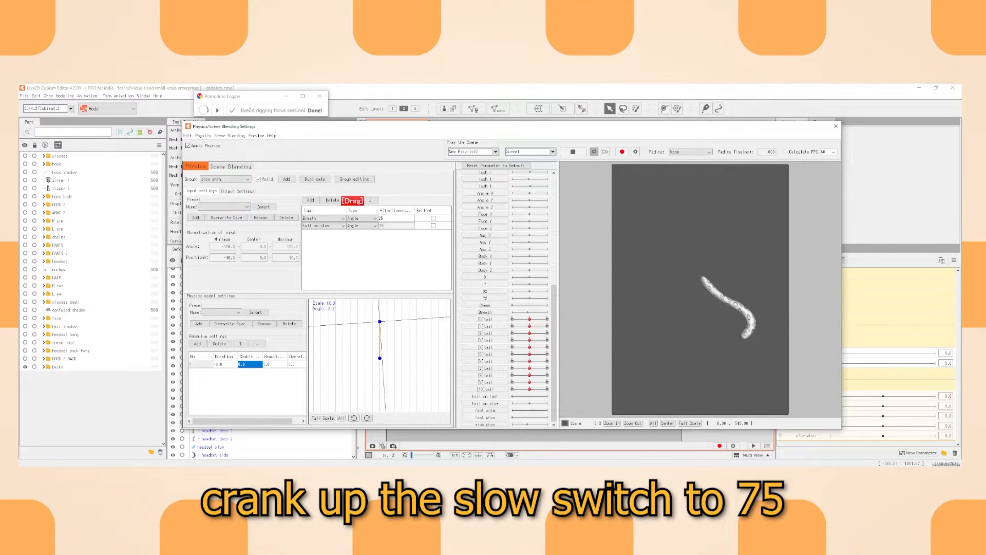
{"action": "type", "text": "75"}
{"action": "key", "text": "Return"}
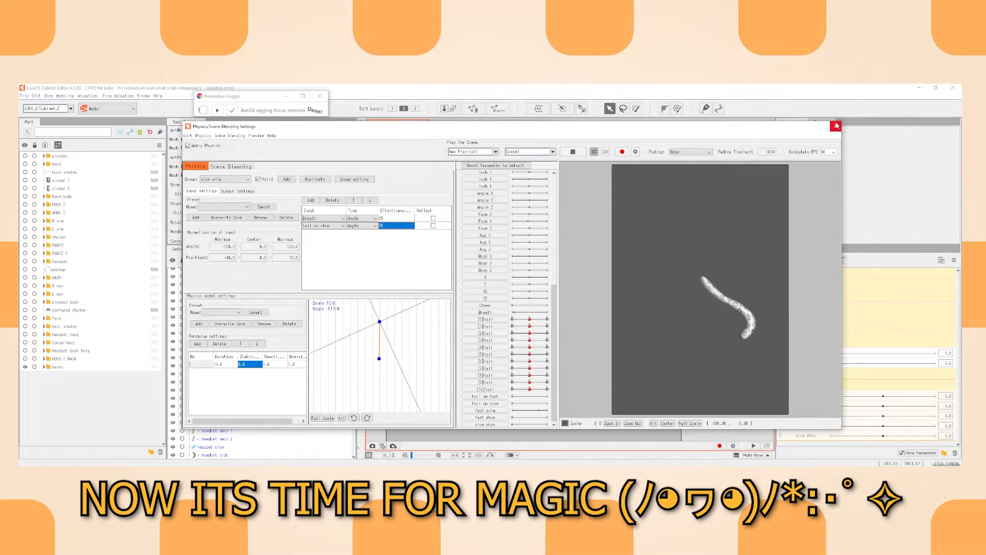
{"action": "left_click", "coordinate": [835, 126]}
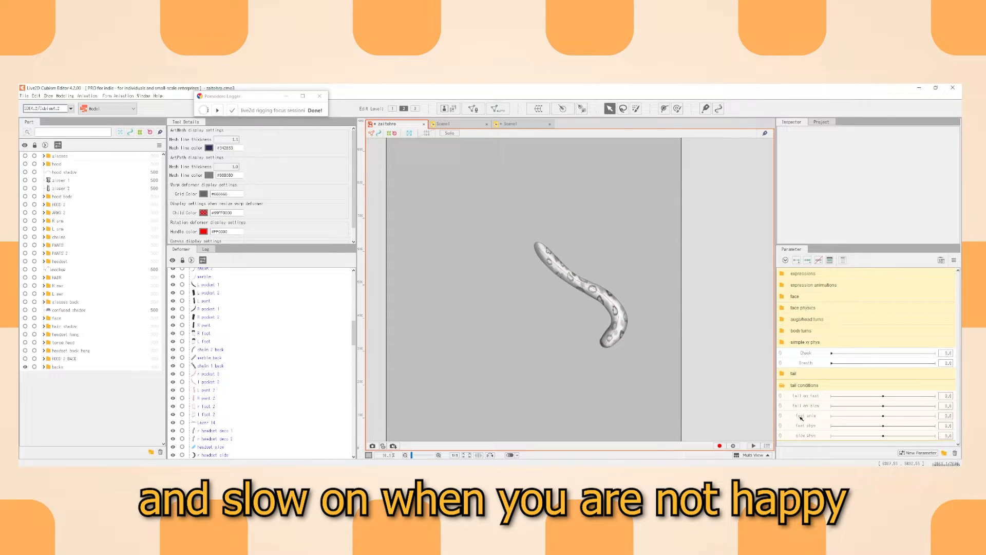
Change the default of the tail on fast parameter to -1 and move its current value to -1.
{"action": "right_click", "coordinate": [816, 396]}
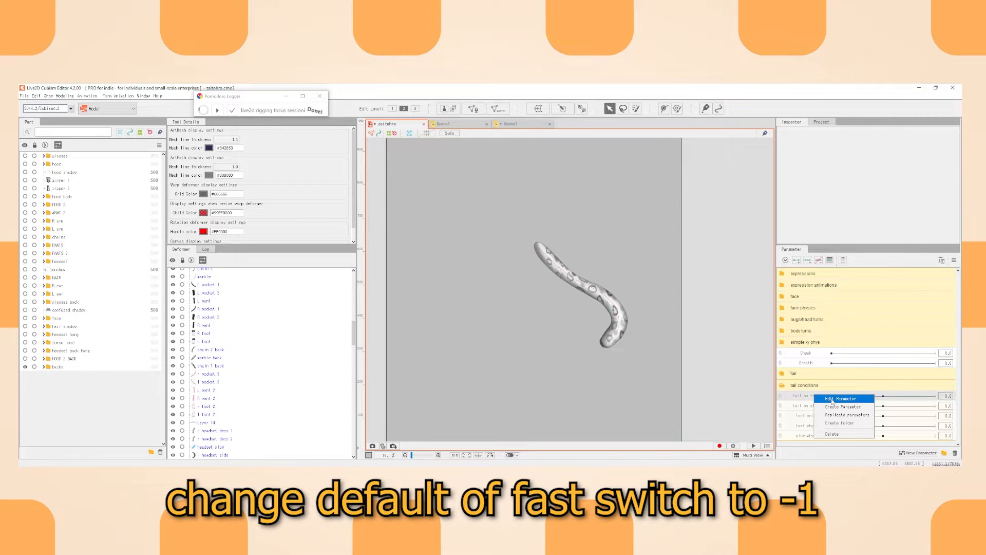
{"action": "left_click", "coordinate": [834, 399]}
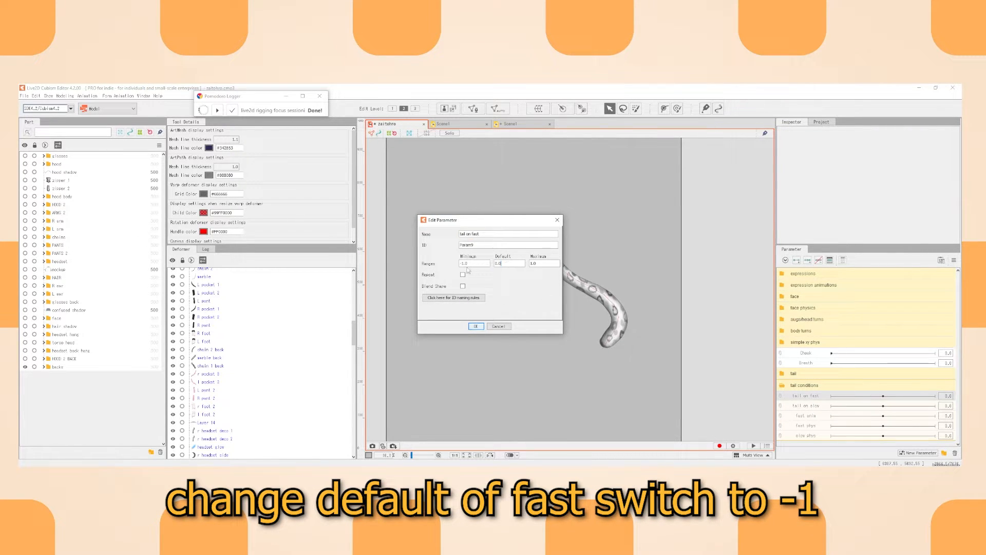
{"action": "left_click_drag", "start_coordinate": [506, 265], "coordinate": [492, 266]}
{"action": "left_click", "coordinate": [476, 326]}
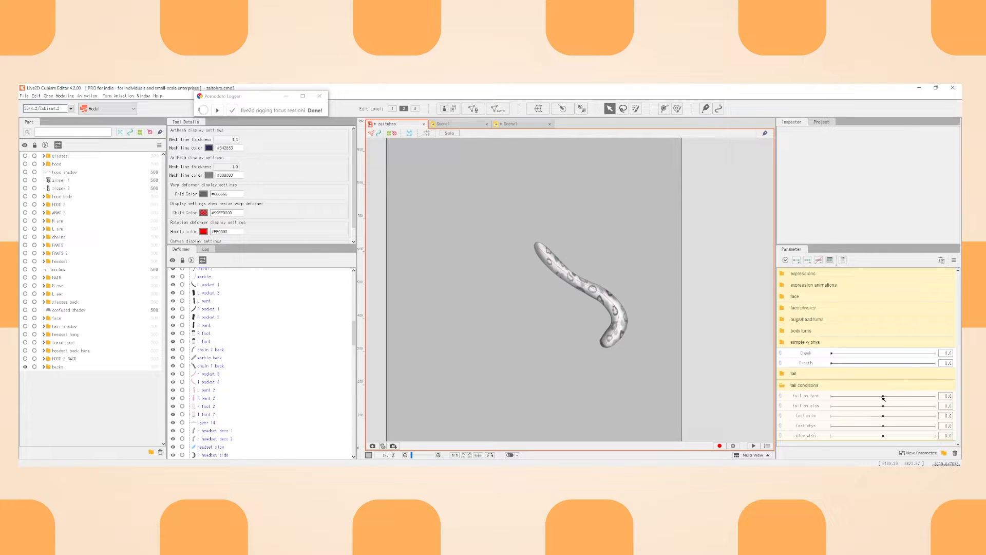
{"action": "left_click_drag", "start_coordinate": [882, 398], "coordinate": [828, 402]}
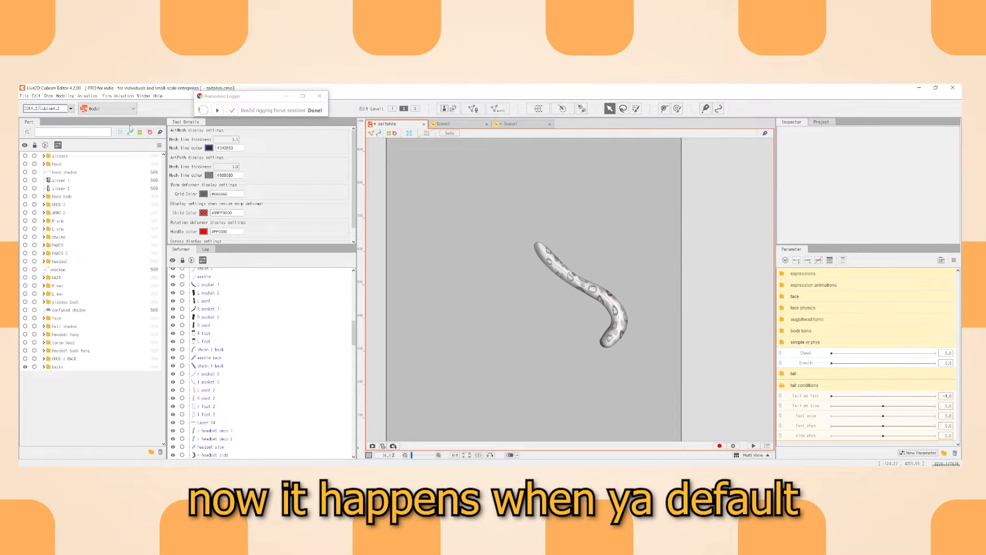
Reopen the physics and scene blending settings and bring up the physics group editor.
{"action": "left_click", "coordinate": [65, 96]}
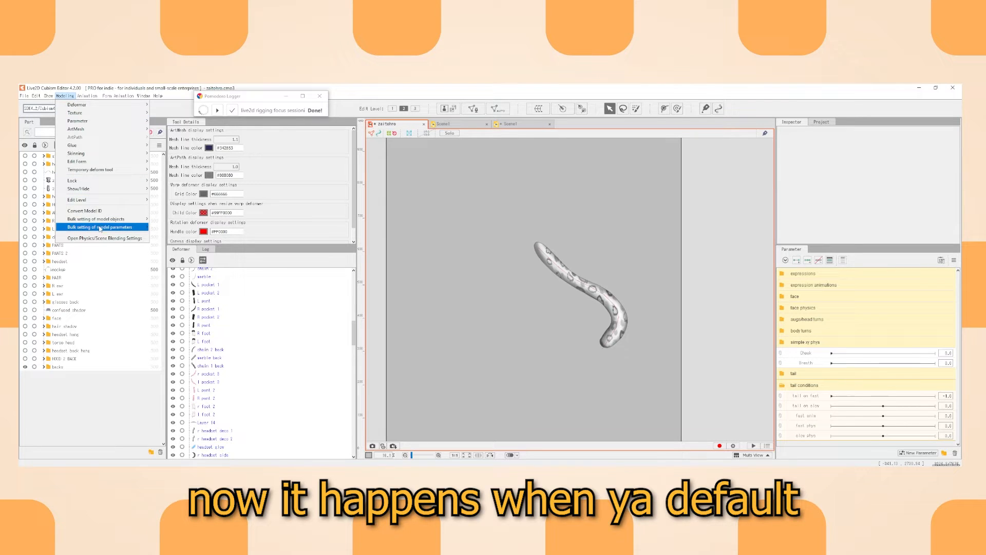
{"action": "left_click", "coordinate": [102, 238]}
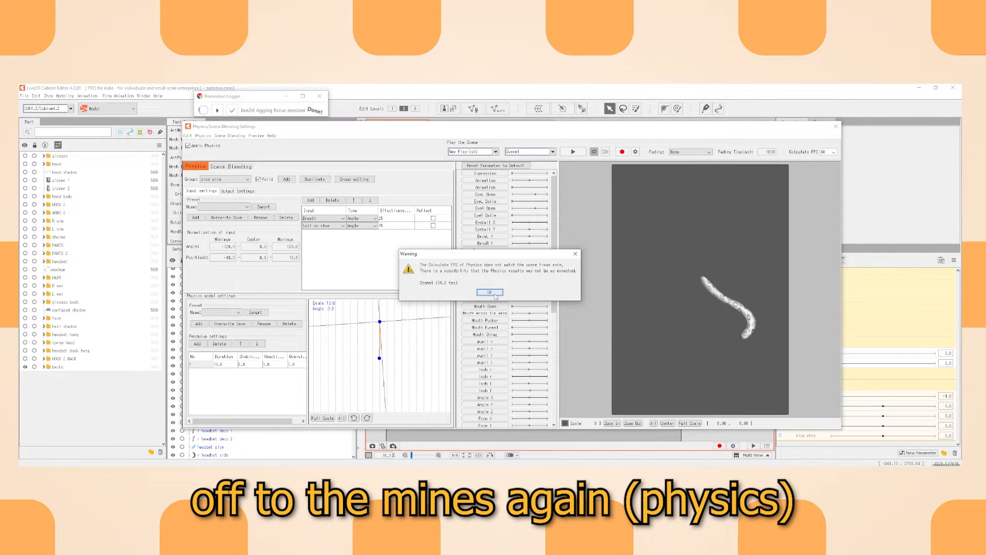
{"action": "left_click", "coordinate": [494, 295]}
{"action": "left_click", "coordinate": [222, 179]}
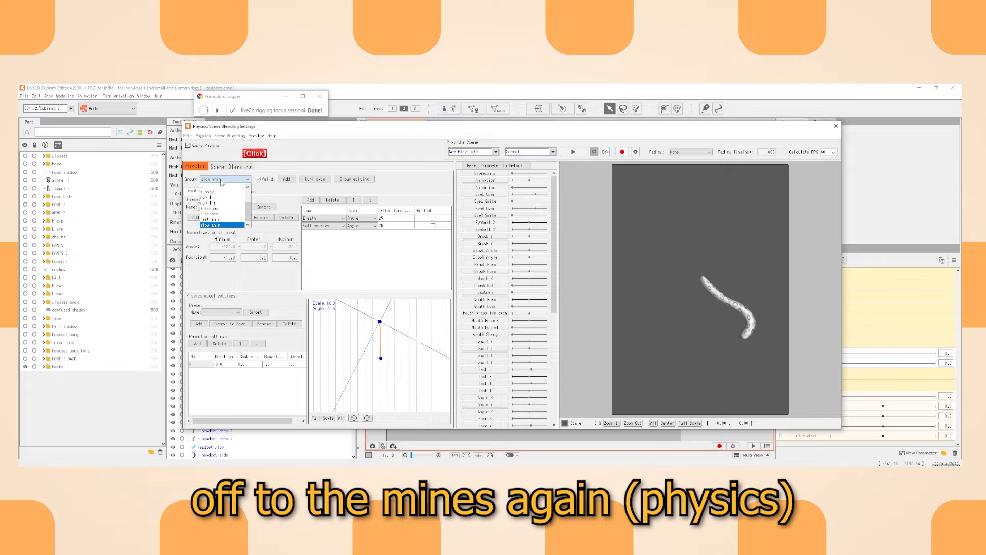
{"action": "scroll", "coordinate": [225, 211], "scroll_direction": "down", "scroll_amount": 2}
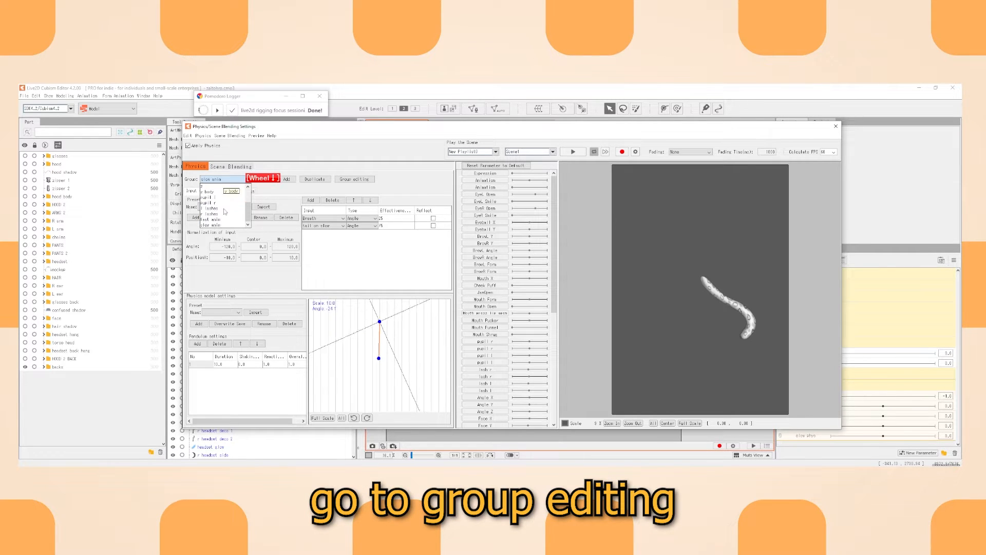
{"action": "scroll", "coordinate": [224, 211], "scroll_direction": "up", "scroll_amount": 2}
{"action": "left_click", "coordinate": [358, 181]}
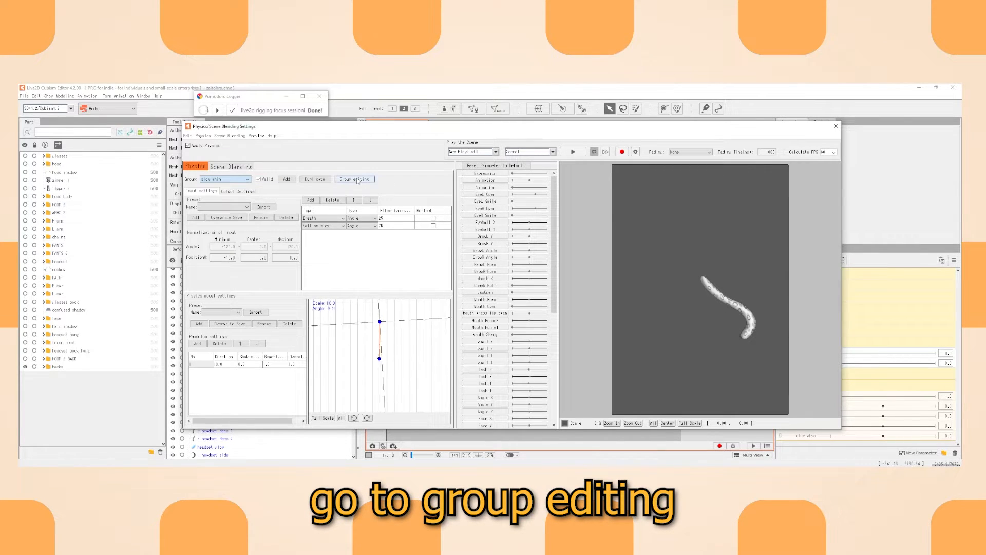
{"action": "left_click", "coordinate": [358, 181]}
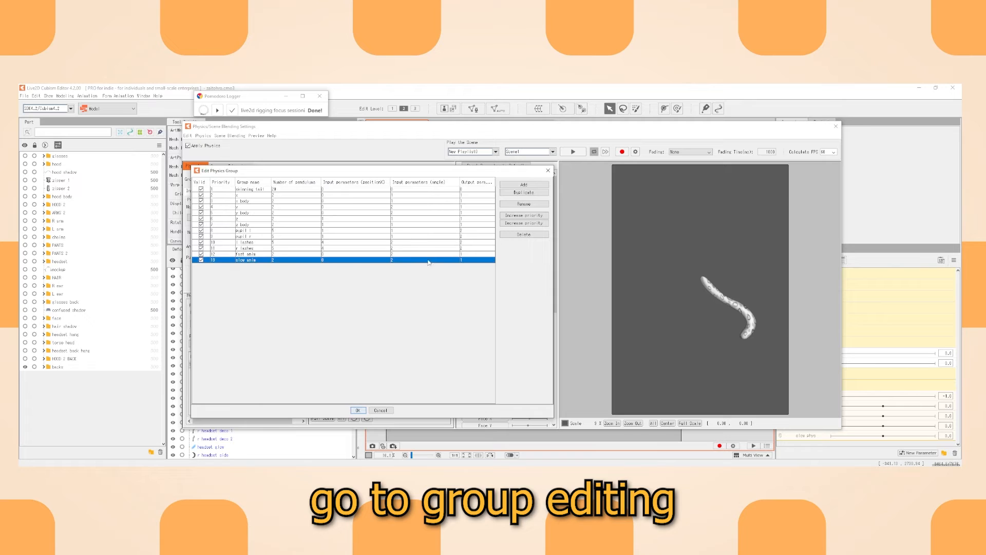
Raise the fast anim group to priority 1, above the skinning tail group.
{"action": "left_click", "coordinate": [242, 254]}
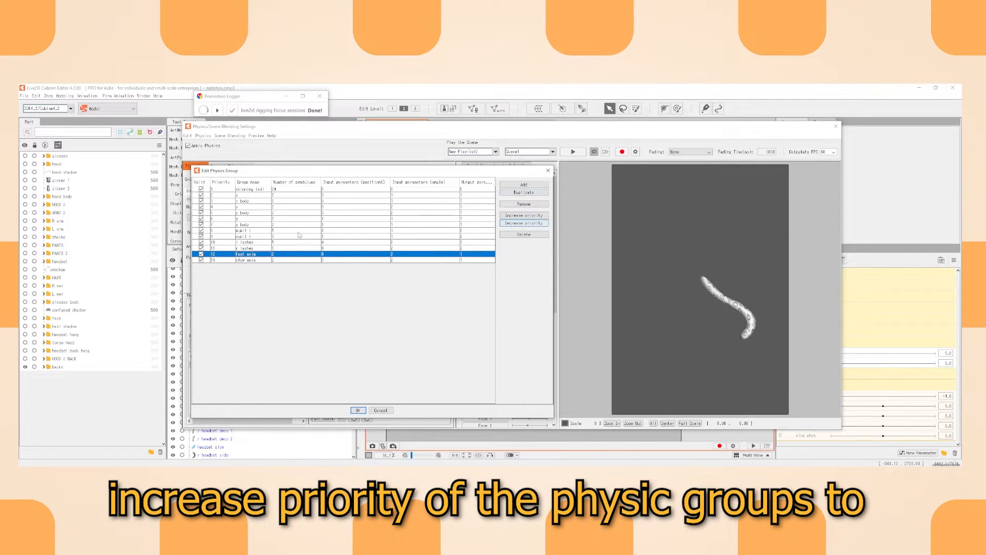
{"action": "left_click", "coordinate": [517, 216]}
{"action": "left_click", "coordinate": [516, 216]}
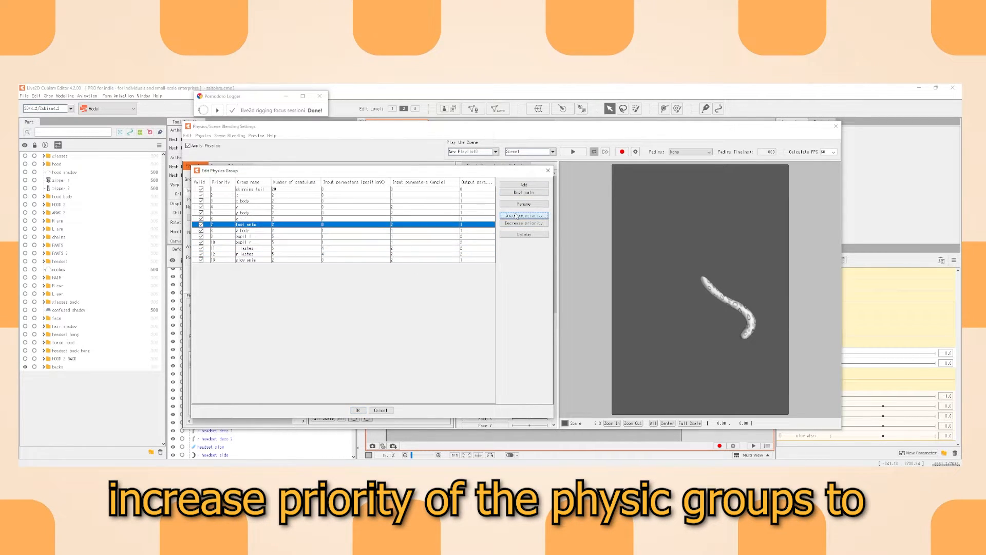
{"action": "left_click", "coordinate": [517, 215]}
{"action": "left_click", "coordinate": [517, 215]}
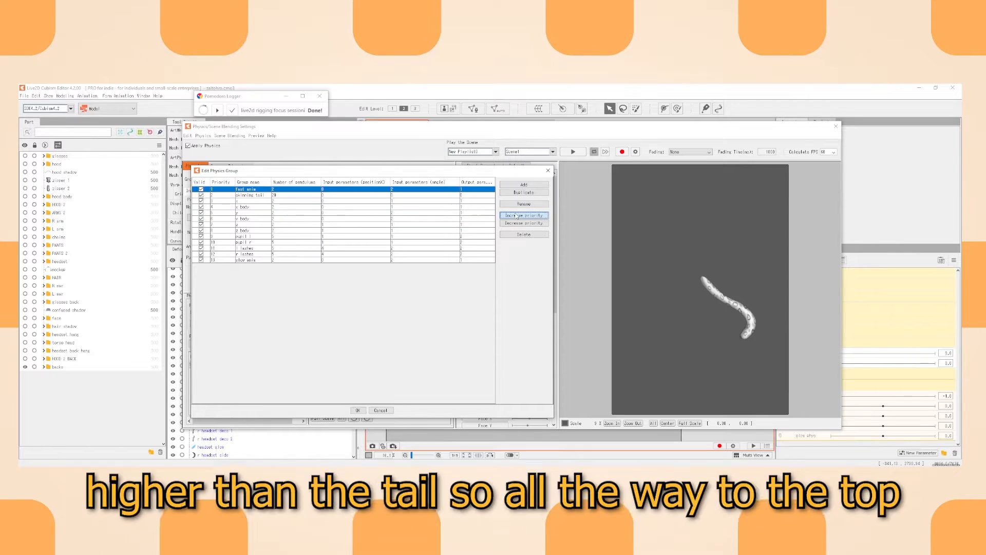
Raise the slow anim group to priority 2, directly below fast anim, and apply the new group order.
{"action": "left_click", "coordinate": [241, 260]}
{"action": "left_click", "coordinate": [516, 216]}
{"action": "left_click", "coordinate": [516, 216]}
{"action": "left_click", "coordinate": [516, 216]}
{"action": "left_click", "coordinate": [516, 216]}
{"action": "left_click", "coordinate": [516, 216]}
{"action": "left_click", "coordinate": [516, 216]}
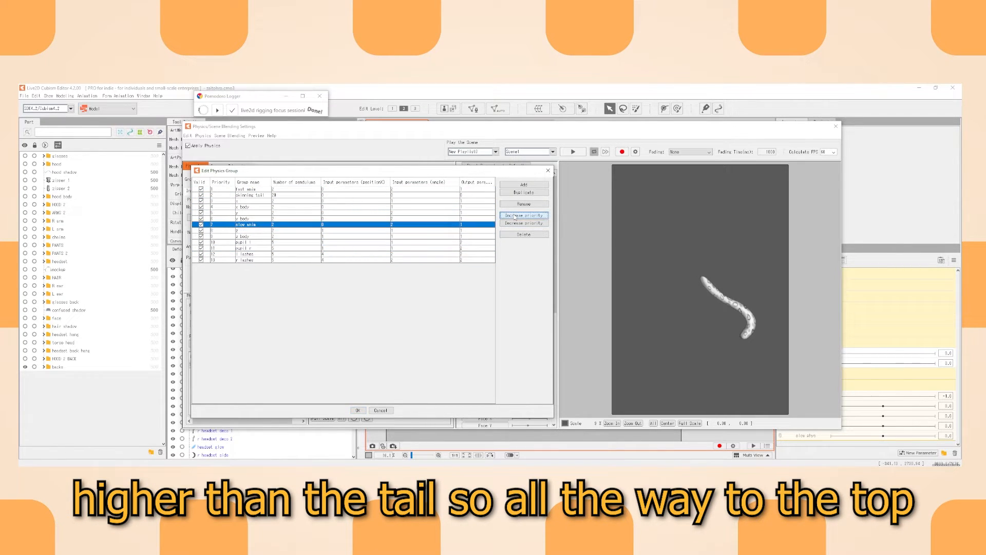
{"action": "left_click", "coordinate": [515, 215]}
{"action": "left_click", "coordinate": [516, 216]}
{"action": "left_click", "coordinate": [516, 215]}
{"action": "left_click", "coordinate": [515, 216]}
{"action": "left_click", "coordinate": [516, 216]}
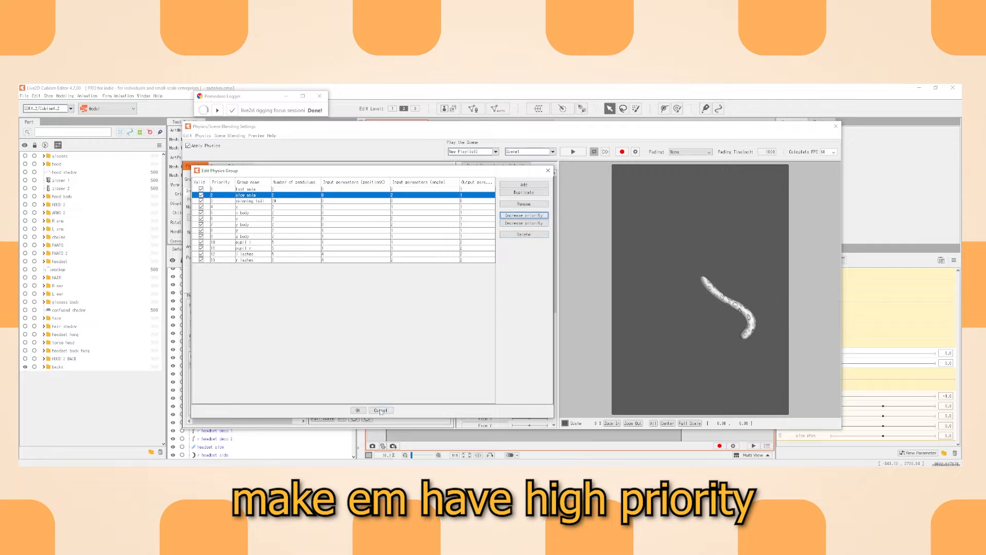
{"action": "left_click", "coordinate": [358, 410]}
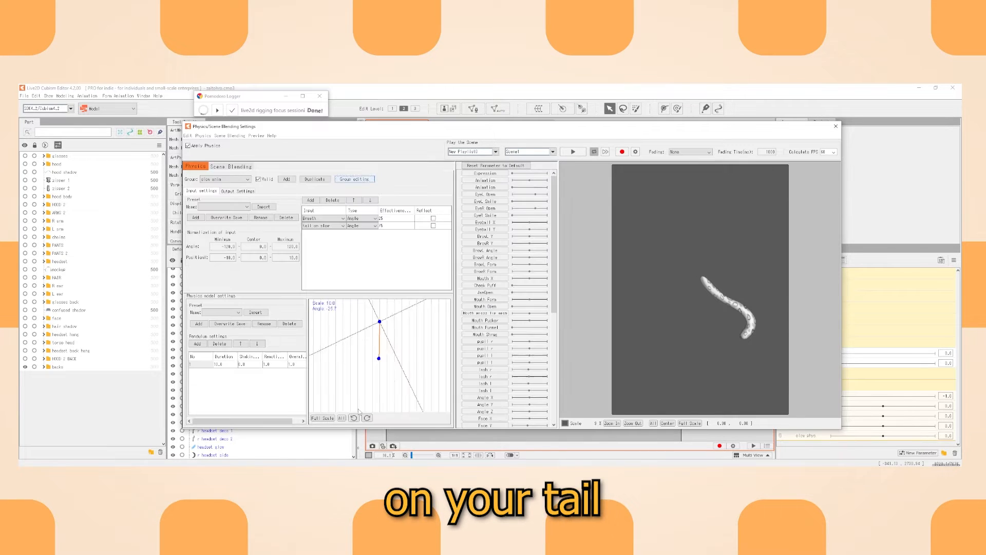
Add tail on slow, fast phys and slow phys as inputs of the skinning tail group.
{"action": "left_click", "coordinate": [225, 179]}
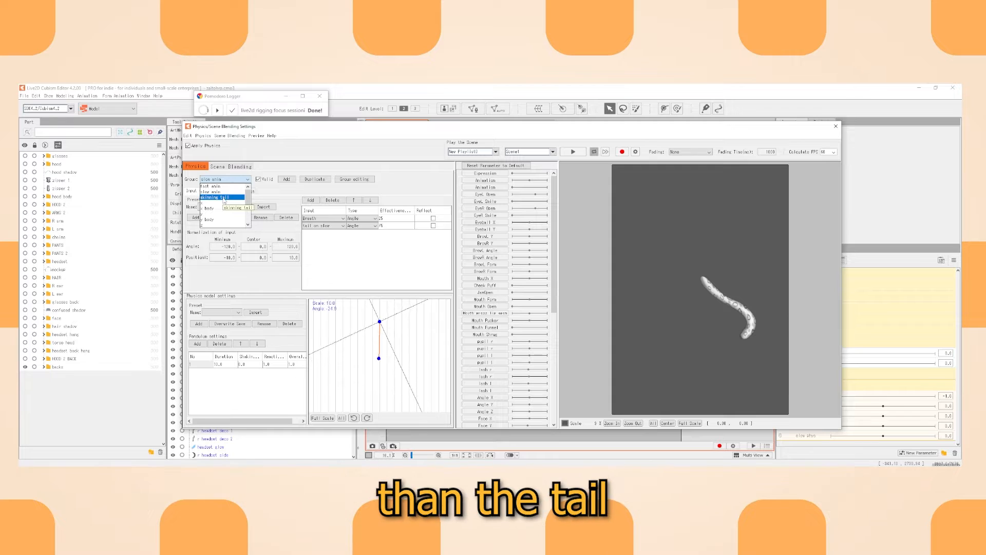
{"action": "left_click", "coordinate": [224, 199]}
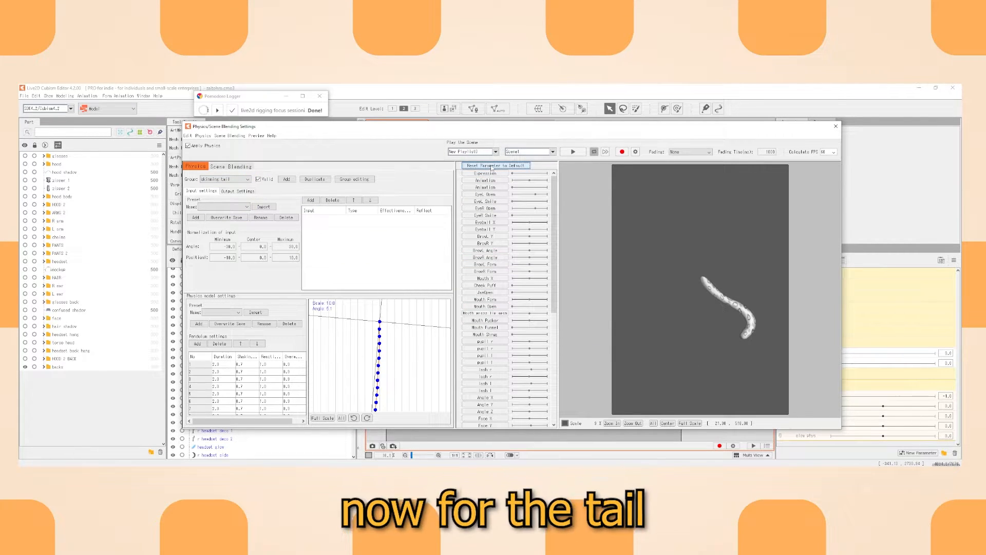
{"action": "scroll", "coordinate": [517, 341], "scroll_direction": "down", "scroll_amount": 6}
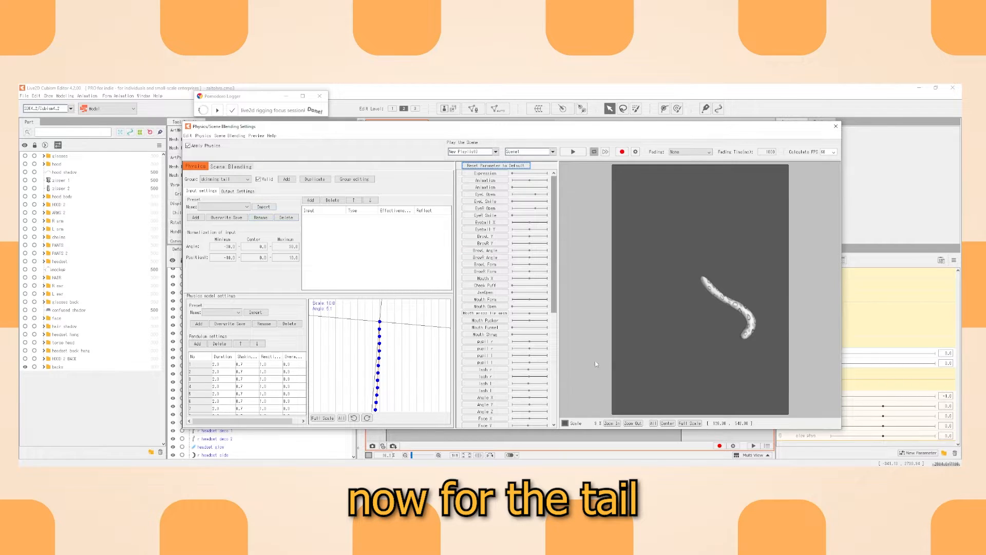
{"action": "scroll", "coordinate": [518, 341], "scroll_direction": "down", "scroll_amount": 3}
{"action": "left_click", "coordinate": [310, 200]}
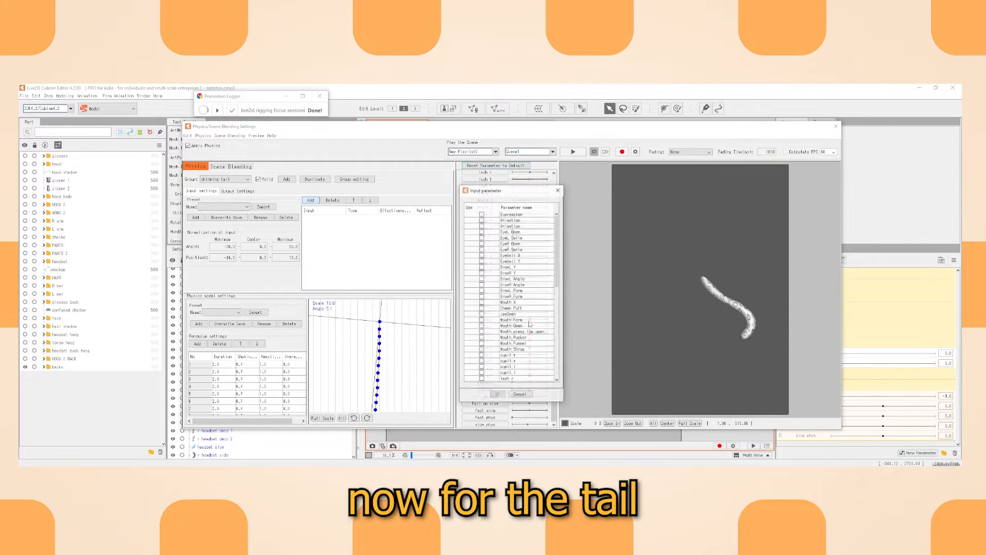
{"action": "scroll", "coordinate": [524, 333], "scroll_direction": "down", "scroll_amount": 5}
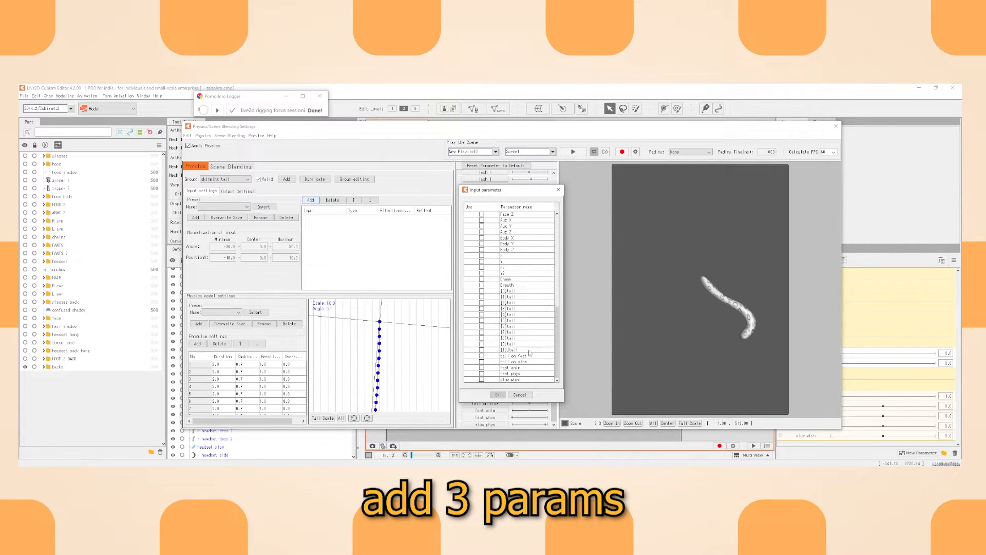
{"action": "left_click", "coordinate": [481, 362]}
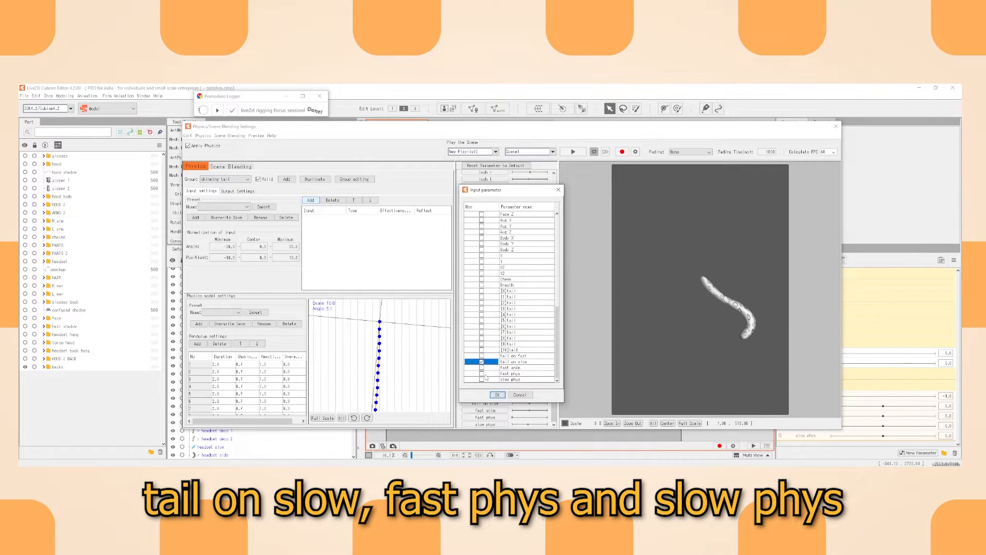
{"action": "left_click", "coordinate": [481, 355]}
{"action": "left_click", "coordinate": [483, 356]}
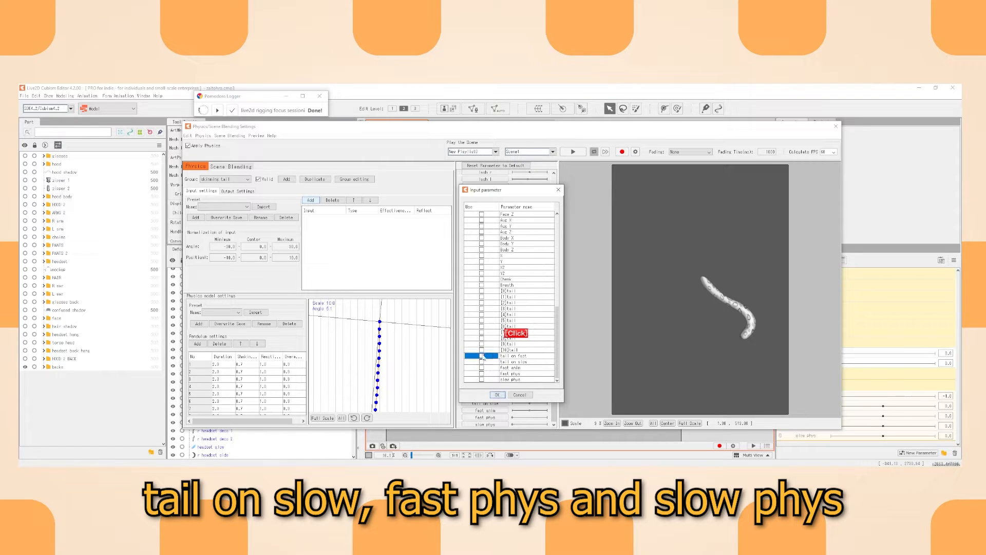
{"action": "left_click", "coordinate": [482, 368]}
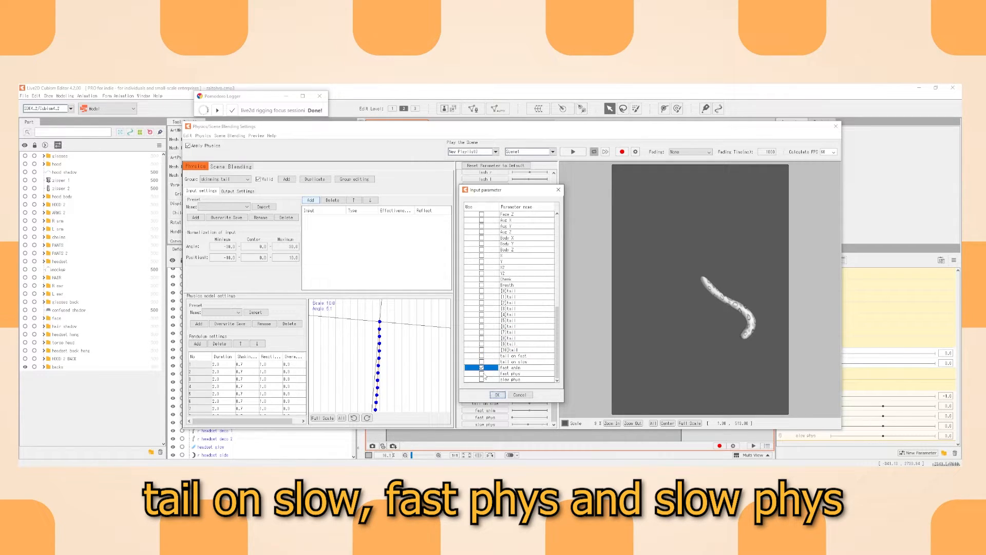
{"action": "left_click", "coordinate": [481, 374]}
{"action": "left_click", "coordinate": [482, 379]}
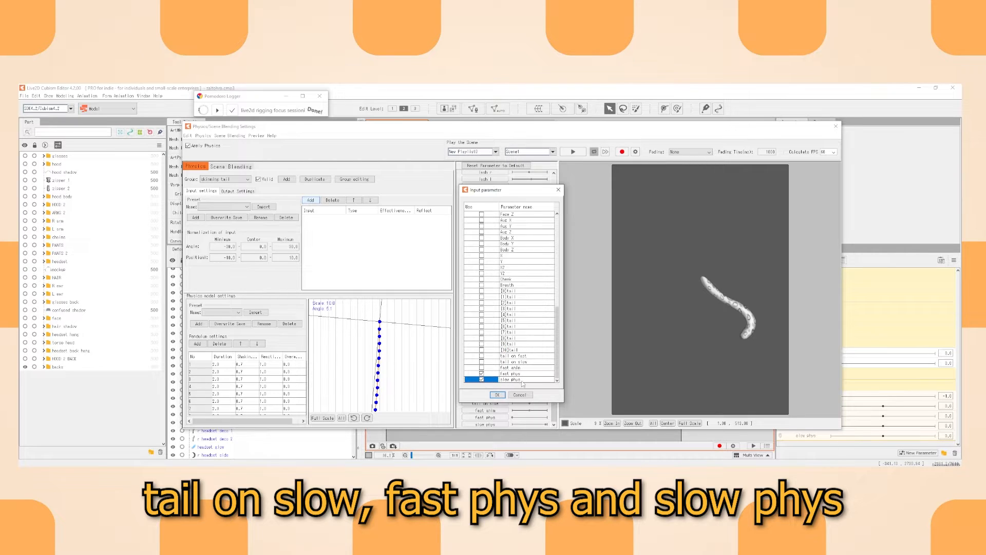
{"action": "left_click", "coordinate": [482, 361]}
{"action": "left_click", "coordinate": [497, 394]}
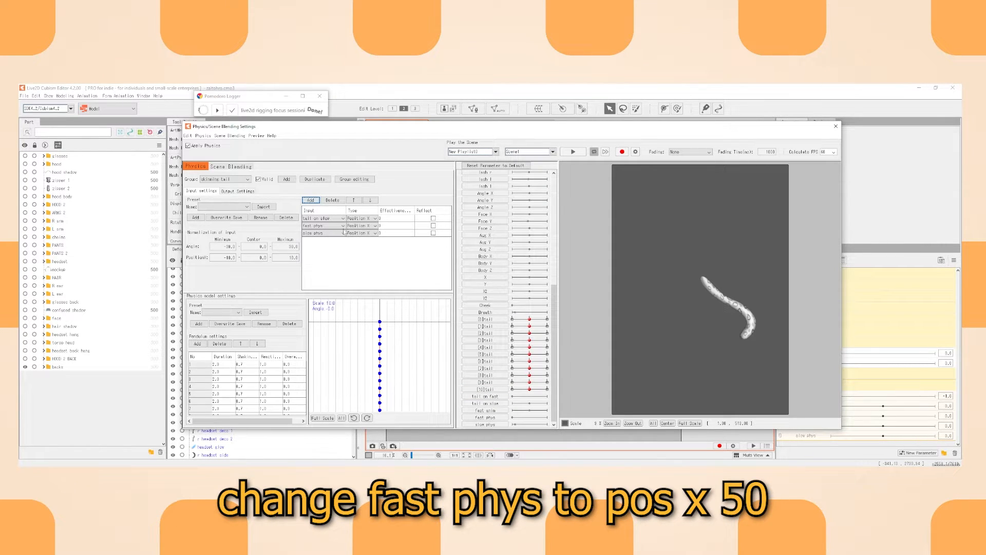
Set the type of the tail on slow and slow phys inputs to Angle, leaving fast phys on Position X.
{"action": "left_click", "coordinate": [371, 218]}
{"action": "left_click", "coordinate": [363, 231]}
{"action": "left_click", "coordinate": [365, 233]}
{"action": "left_click", "coordinate": [364, 245]}
Set the effectiveness of the tail on slow, fast phys and slow phys inputs to 50 each.
{"action": "double_click", "coordinate": [387, 218]}
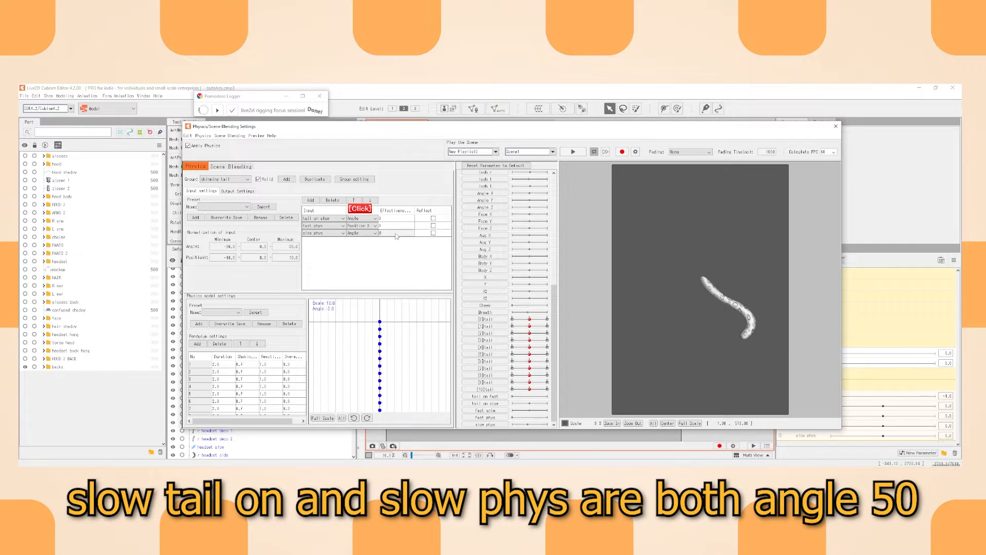
{"action": "key", "text": "Return"}
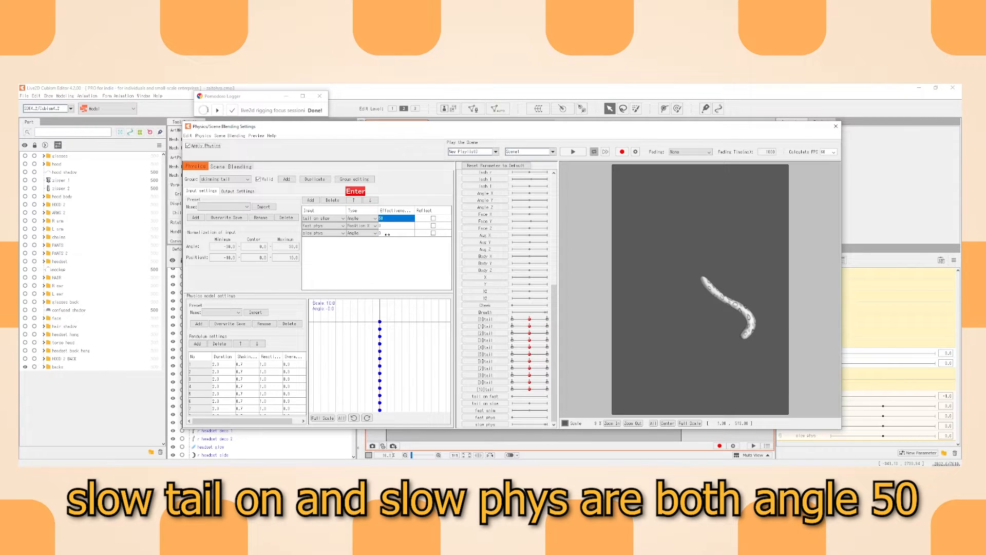
{"action": "double_click", "coordinate": [387, 234]}
{"action": "double_click", "coordinate": [389, 226]}
{"action": "type", "text": "50"}
{"action": "key", "text": "Return"}
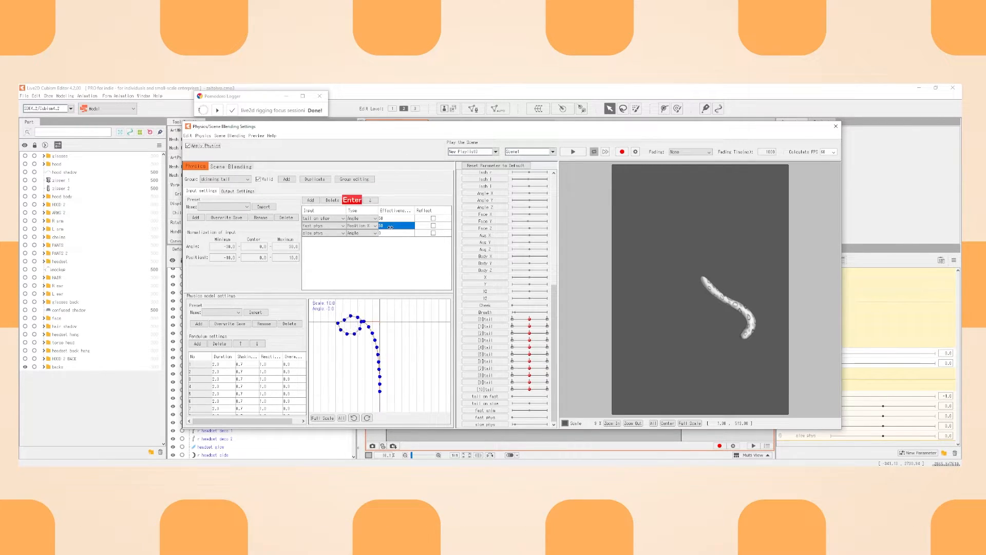
{"action": "double_click", "coordinate": [387, 233]}
{"action": "key", "text": "BackSpace"}
{"action": "type", "text": "50"}
{"action": "key", "text": "Return"}
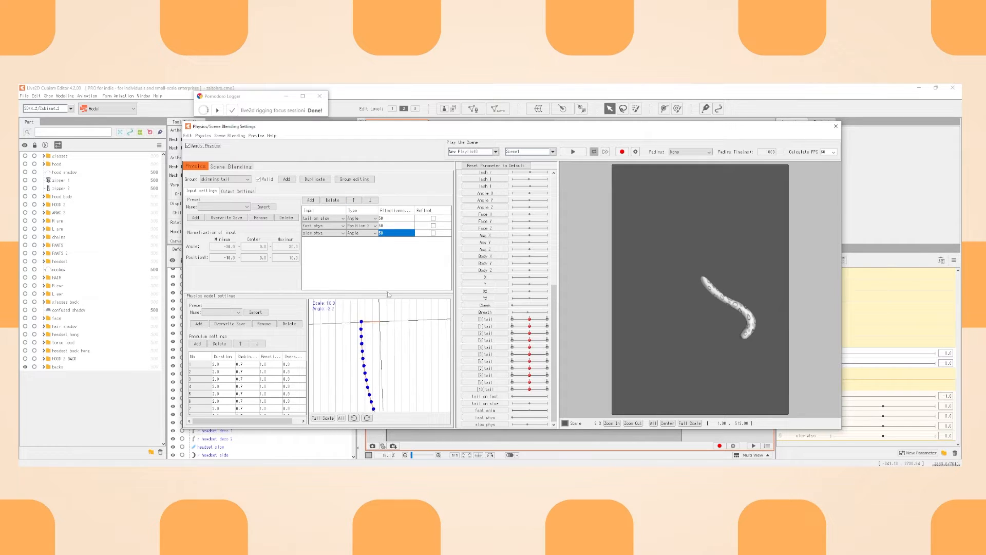
{"action": "scroll", "coordinate": [542, 383], "scroll_direction": "down", "scroll_amount": 1}
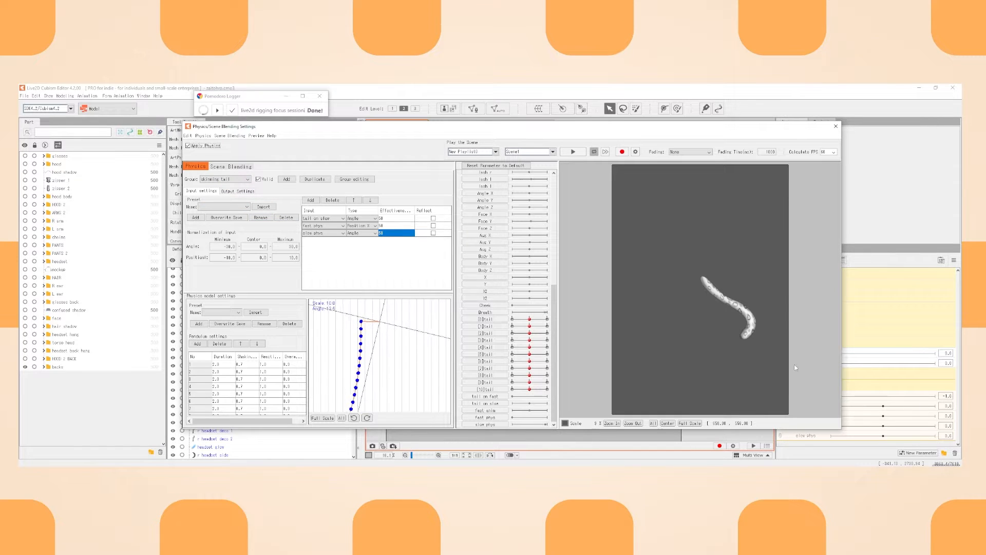
Add all the numbered tail parameters as outputs of the skinning tail group and increase their output.
{"action": "left_click", "coordinate": [238, 191]}
{"action": "left_click", "coordinate": [192, 200]}
{"action": "scroll", "coordinate": [529, 355], "scroll_direction": "down", "scroll_amount": 3}
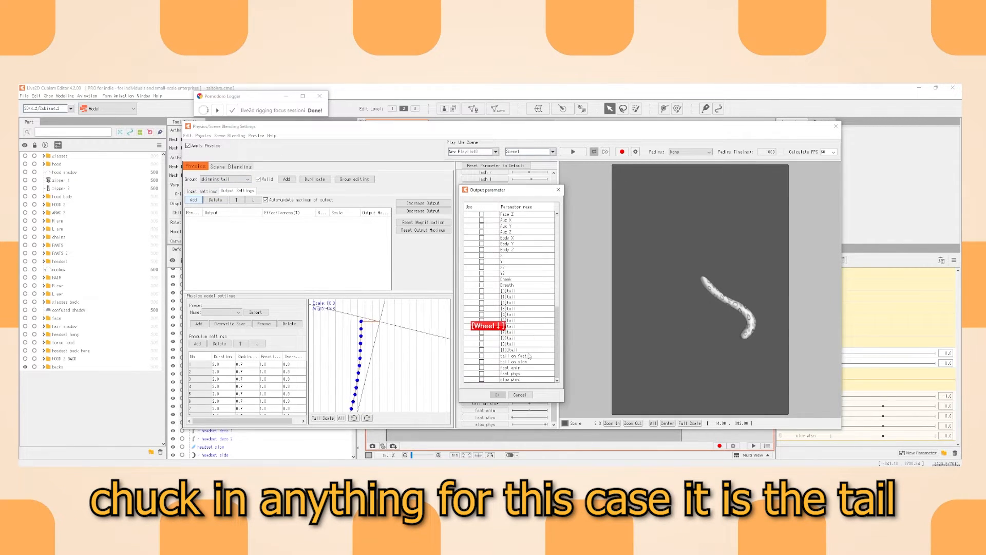
{"action": "left_click", "coordinate": [481, 350]}
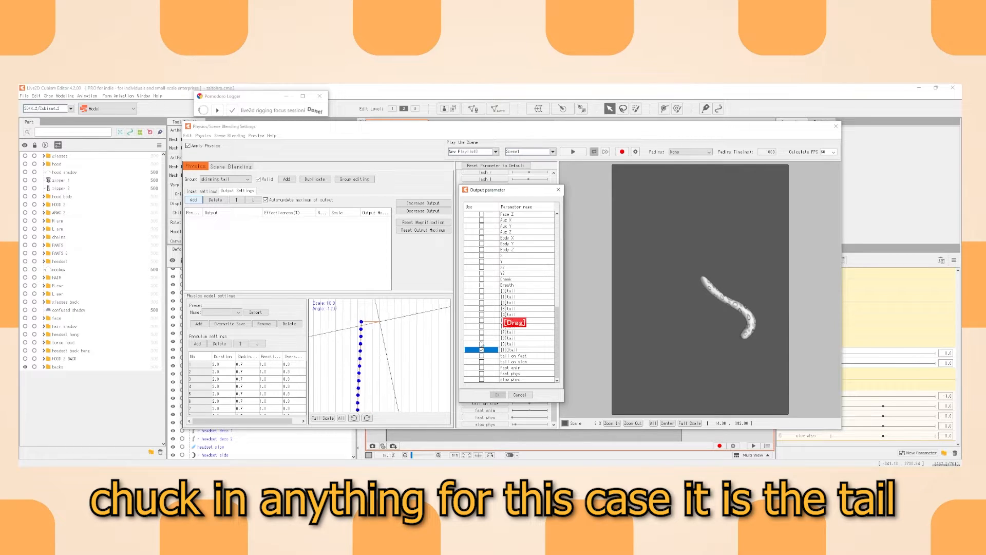
{"action": "left_click_drag", "start_coordinate": [481, 302], "coordinate": [481, 291]}
{"action": "left_click", "coordinate": [497, 393]}
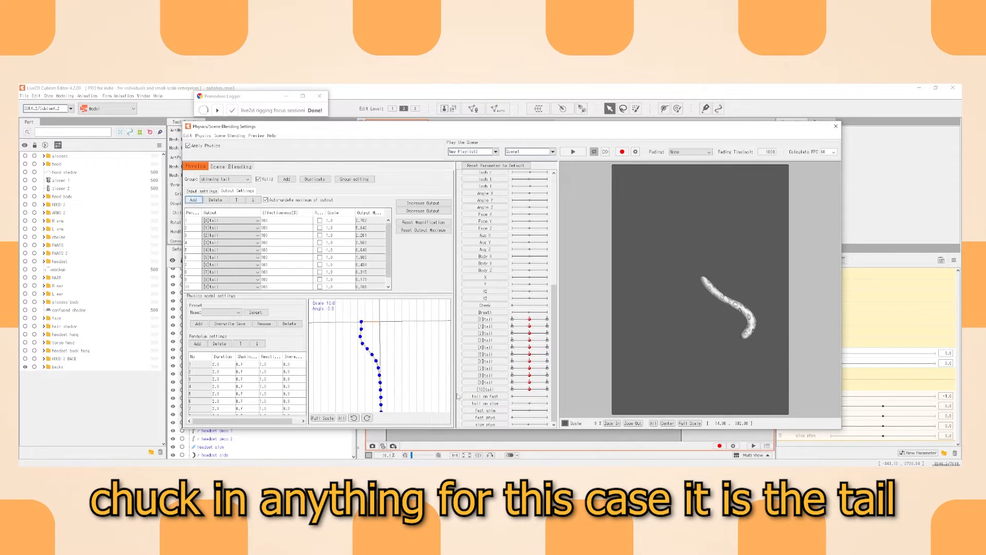
{"action": "left_click", "coordinate": [417, 202]}
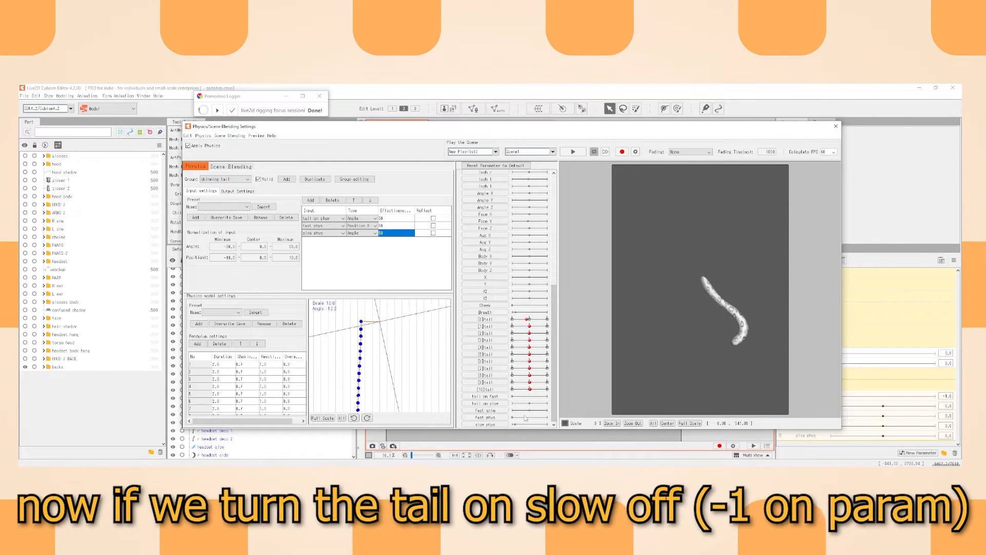
Enable Reflect on the tail on slow input, checking it with tail on slow at -1, and switch tail on fast to 0.
{"action": "left_click_drag", "start_coordinate": [529, 403], "coordinate": [502, 404]}
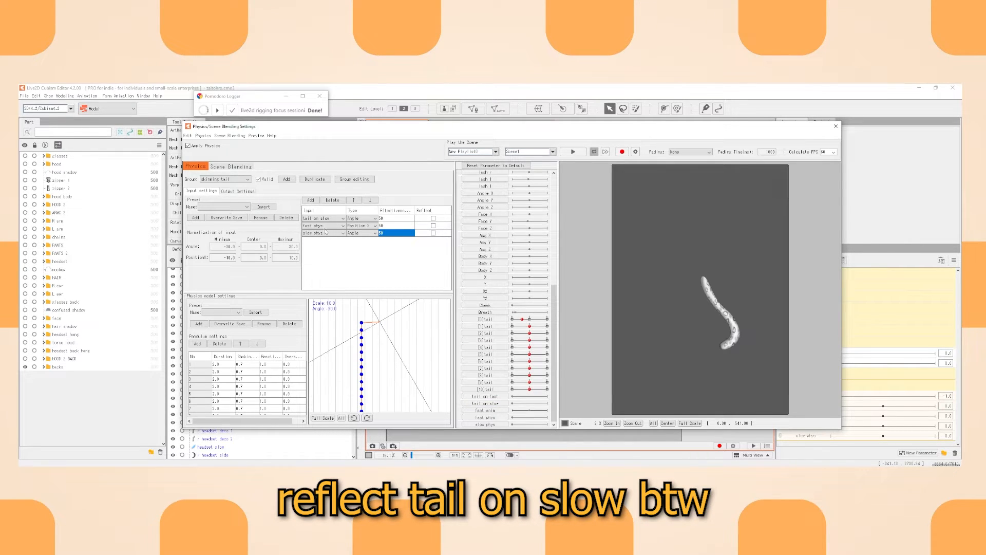
{"action": "left_click", "coordinate": [434, 219]}
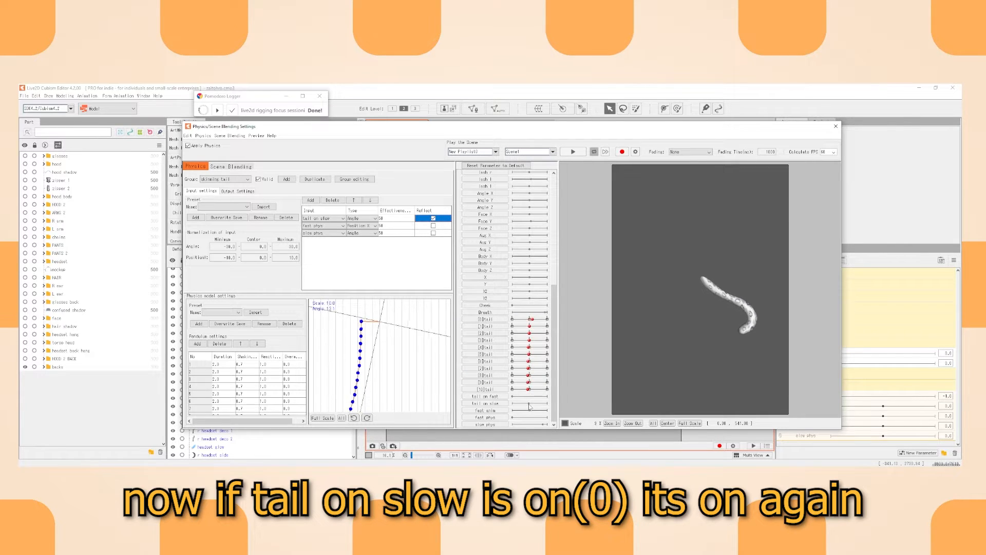
{"action": "left_click_drag", "start_coordinate": [529, 405], "coordinate": [516, 405]}
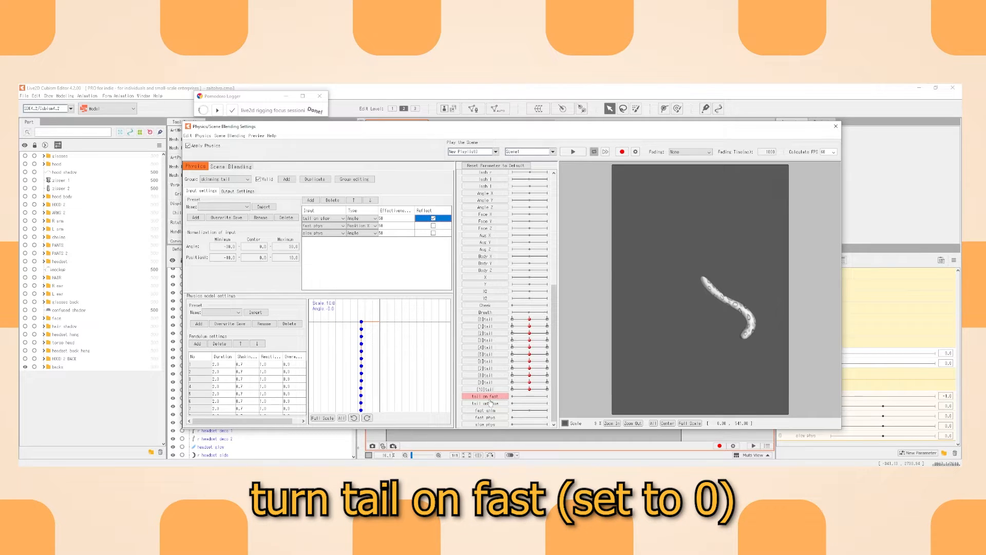
{"action": "left_click", "coordinate": [513, 396]}
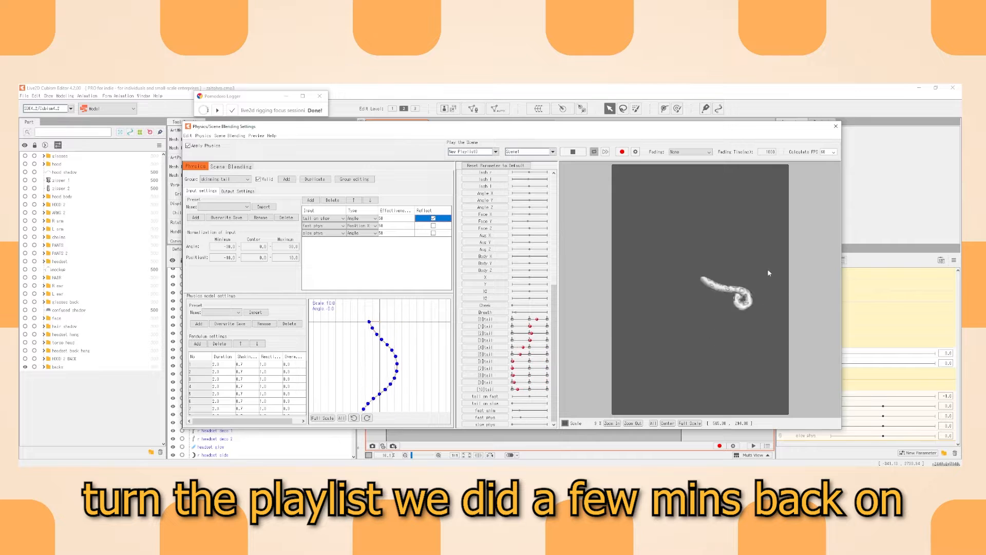
Decrease the output of the skinning tail group's tail parameters while the playlist is running.
{"action": "left_click", "coordinate": [235, 191]}
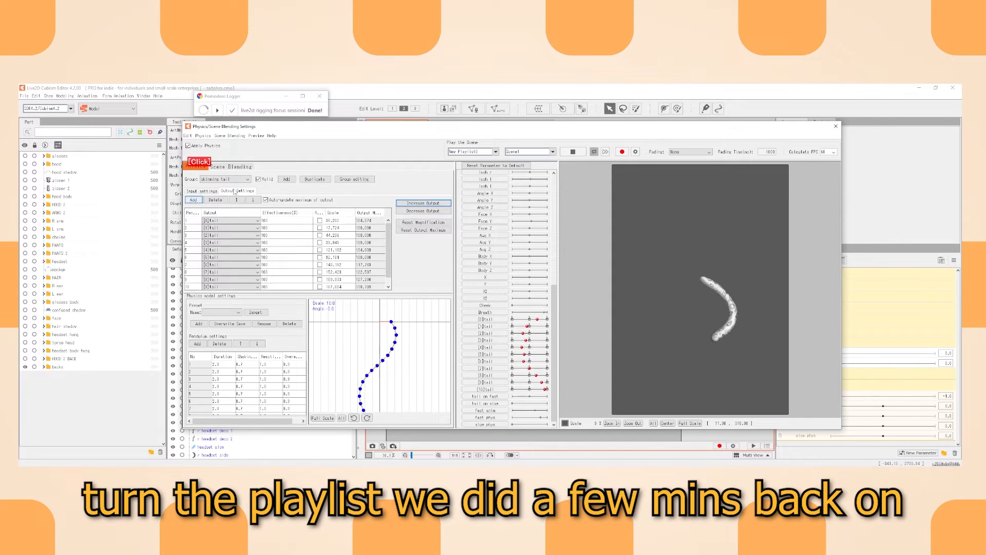
{"action": "left_click", "coordinate": [444, 211]}
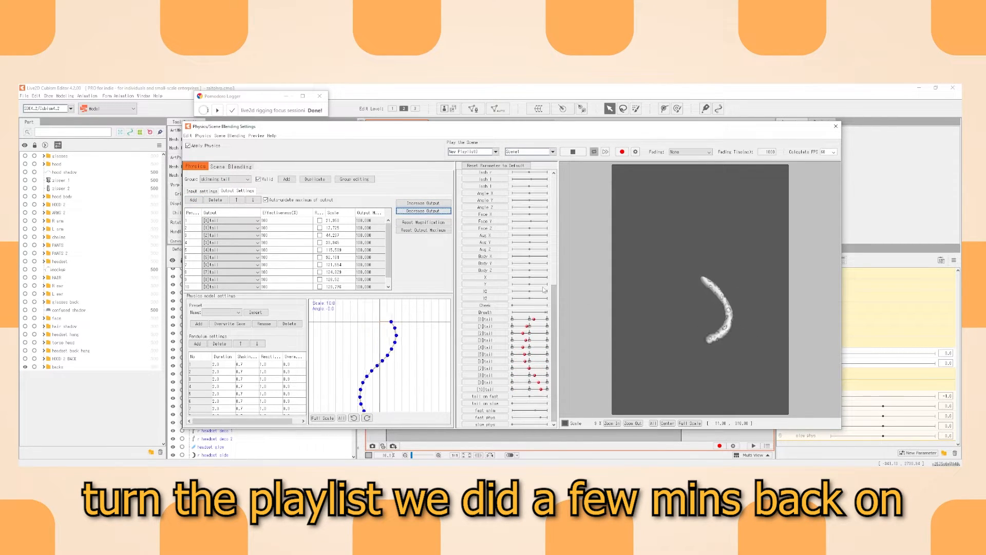
{"action": "left_click", "coordinate": [208, 191]}
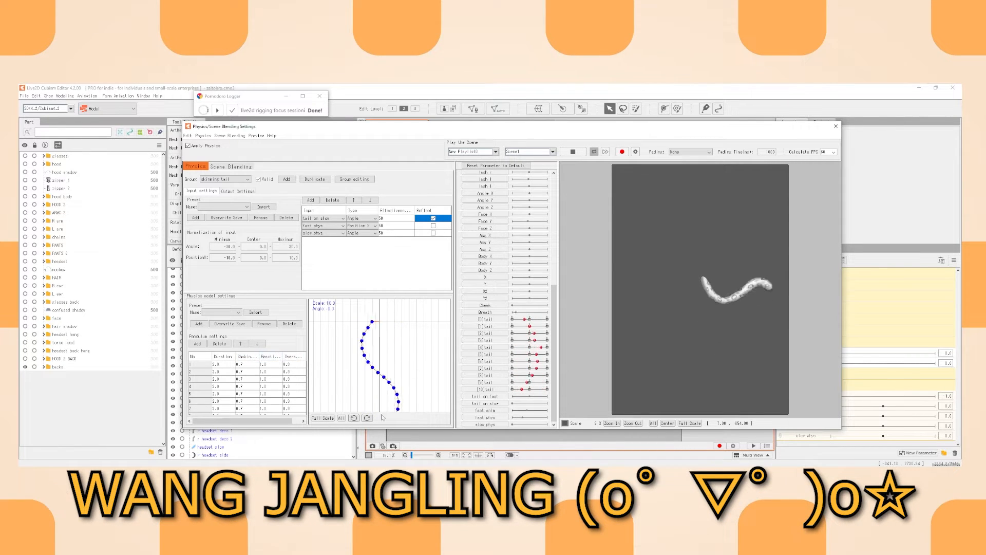
Set the overall acceleration of all skinning tail pendulums to 1 and their duration to 5.
{"action": "right_click", "coordinate": [292, 359]}
{"action": "left_click", "coordinate": [303, 363]}
{"action": "type", "text": "1"}
{"action": "key", "text": "Return"}
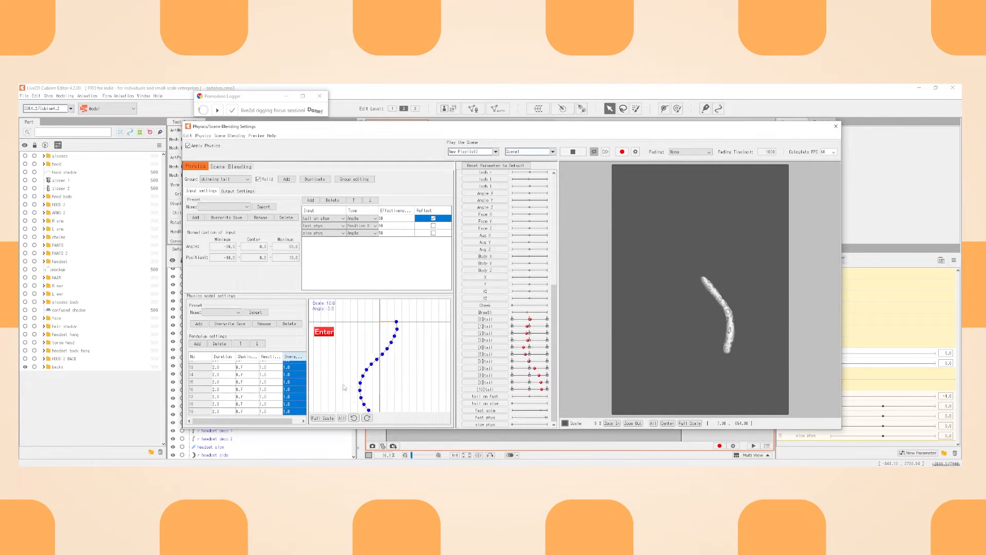
{"action": "right_click", "coordinate": [222, 356]}
{"action": "left_click", "coordinate": [232, 362]}
{"action": "type", "text": "5"}
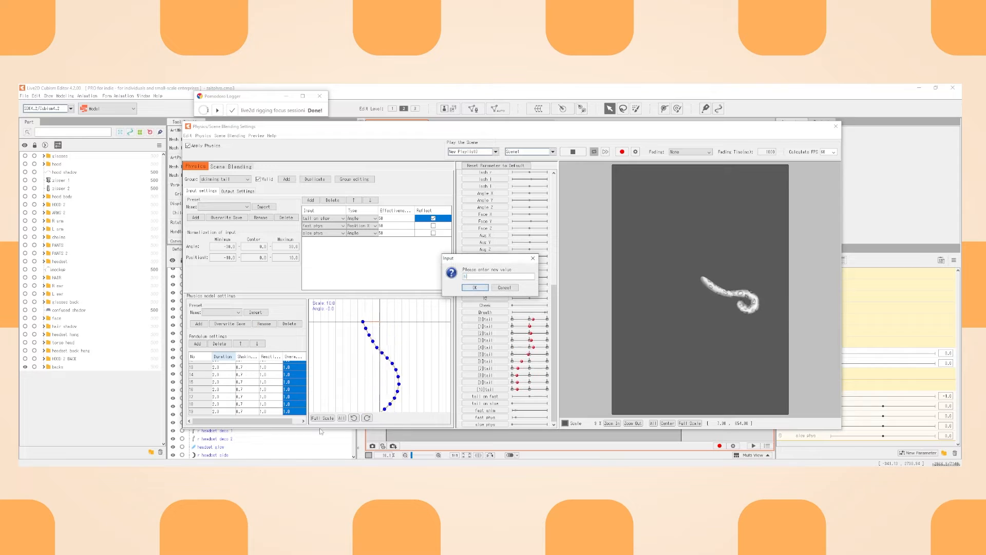
{"action": "key", "text": "Return"}
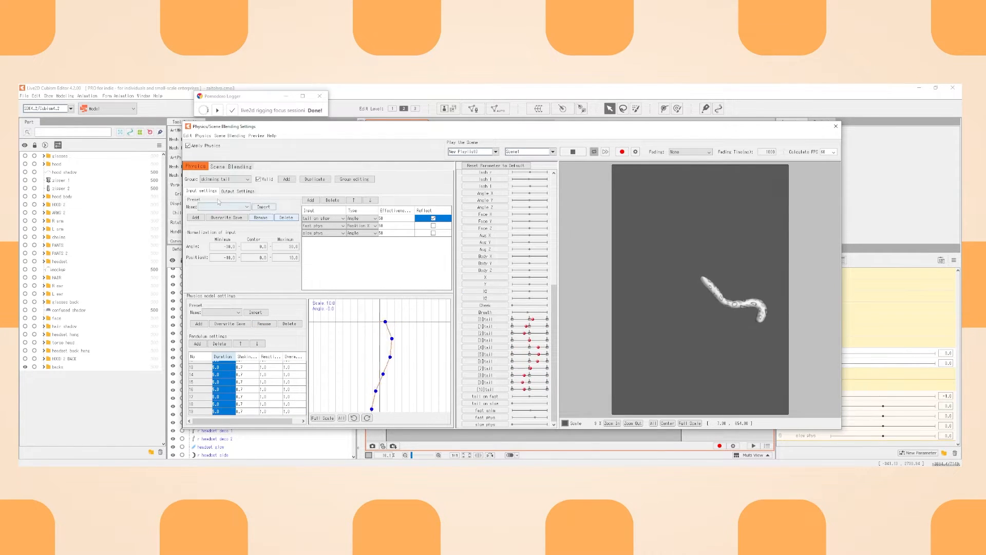
Close and reopen the Physics/Scene Blending Settings to reinitialize the tail physics.
{"action": "left_click", "coordinate": [238, 191]}
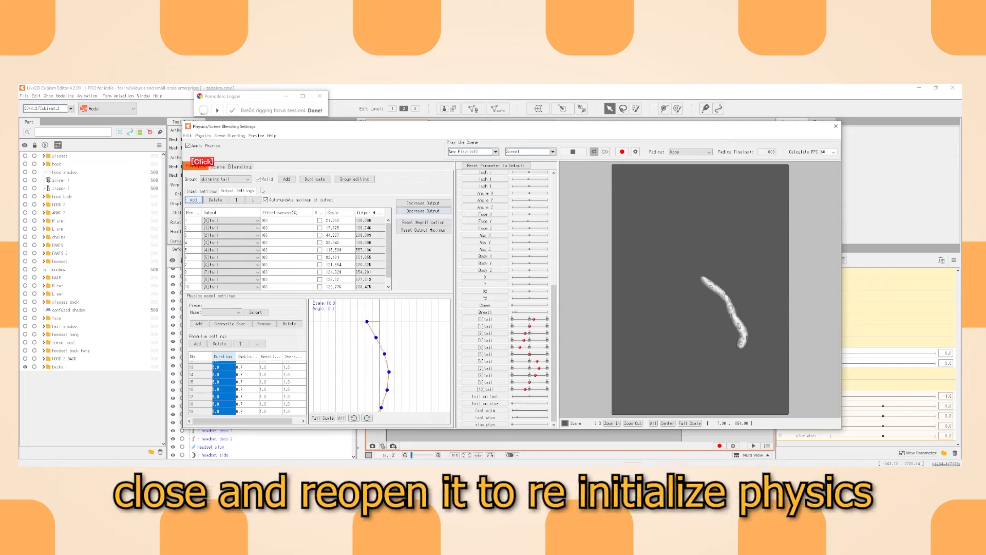
{"action": "left_click", "coordinate": [836, 126]}
{"action": "left_click", "coordinate": [63, 97]}
{"action": "left_click", "coordinate": [116, 239]}
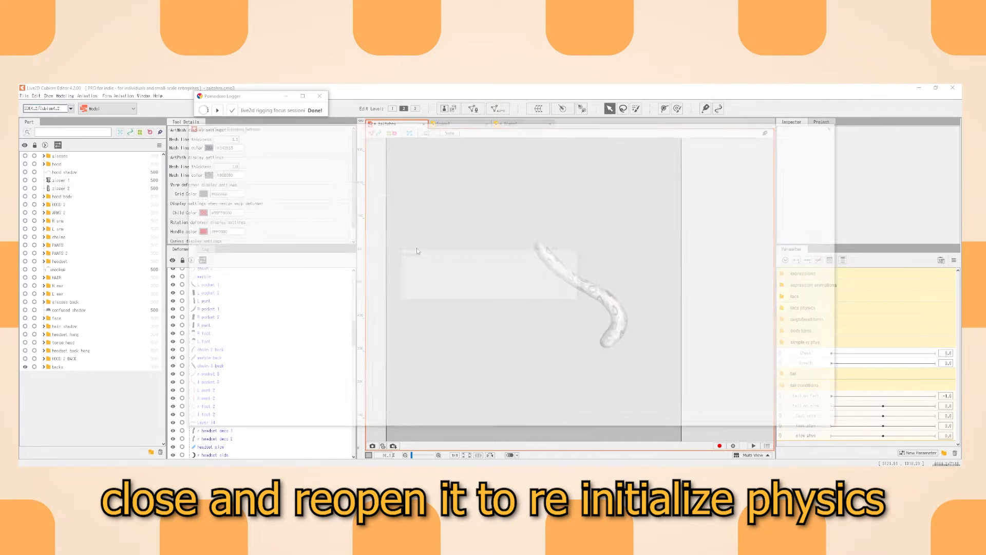
{"action": "left_click", "coordinate": [489, 292]}
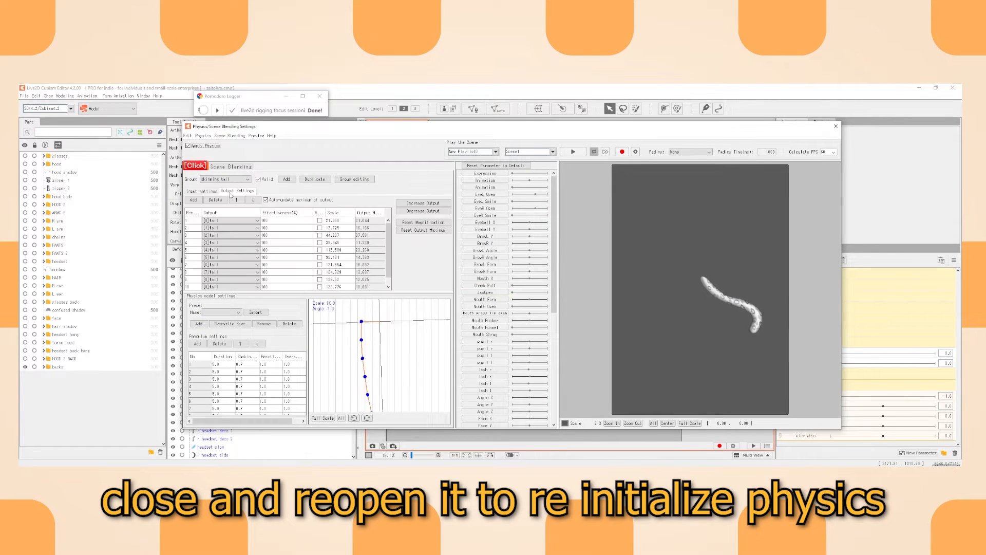
Turn tail on slow off and tail on fast on, and increase the output scale of the skinning tail outputs.
{"action": "scroll", "coordinate": [493, 334], "scroll_direction": "down", "scroll_amount": 10}
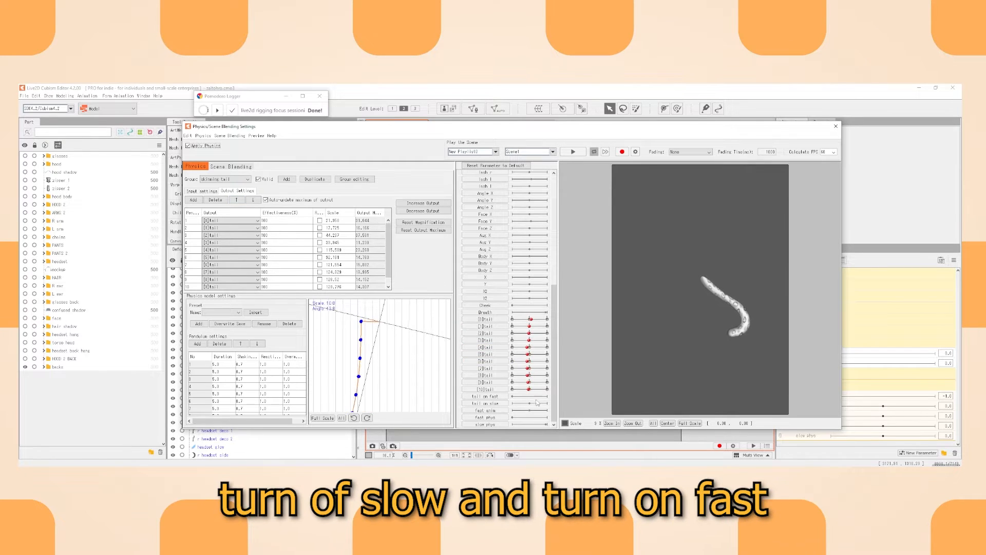
{"action": "mouse_move", "coordinate": [532, 404]}
{"action": "left_mouse_down"}
{"action": "mouse_move", "coordinate": [513, 403]}
{"action": "mouse_move", "coordinate": [529, 397]}
{"action": "left_mouse_up"}
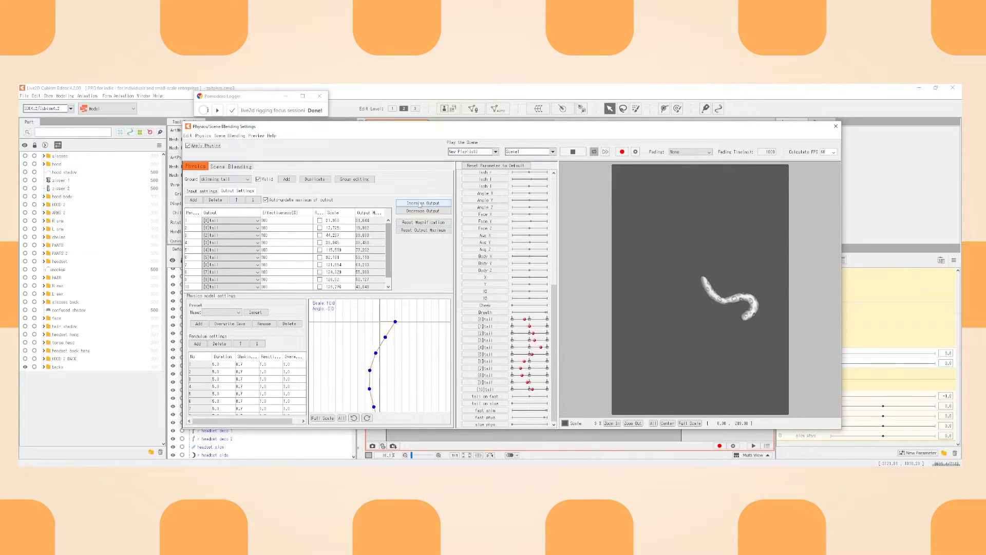
{"action": "left_click", "coordinate": [430, 223]}
{"action": "key", "text": "Return"}
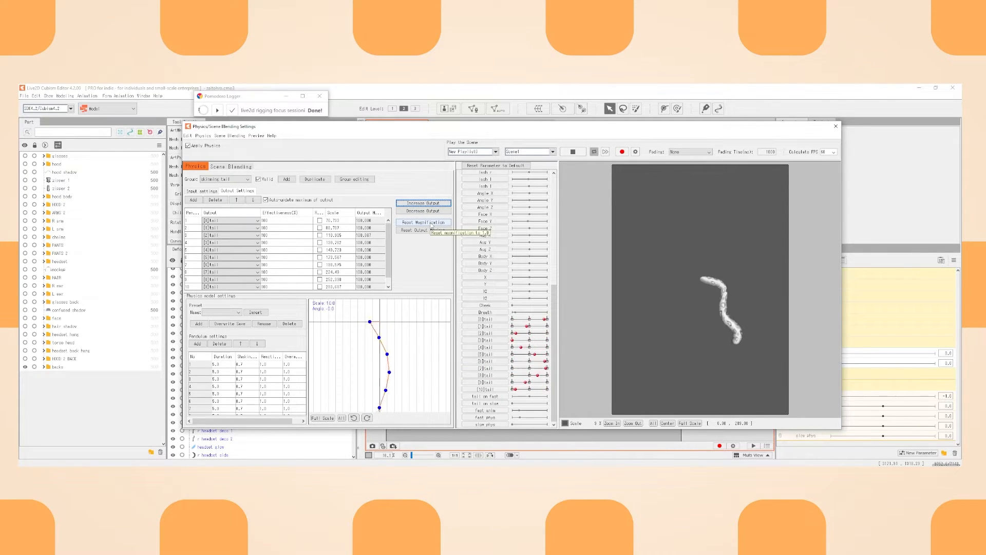
{"action": "scroll", "coordinate": [380, 250], "scroll_direction": "down", "scroll_amount": 2}
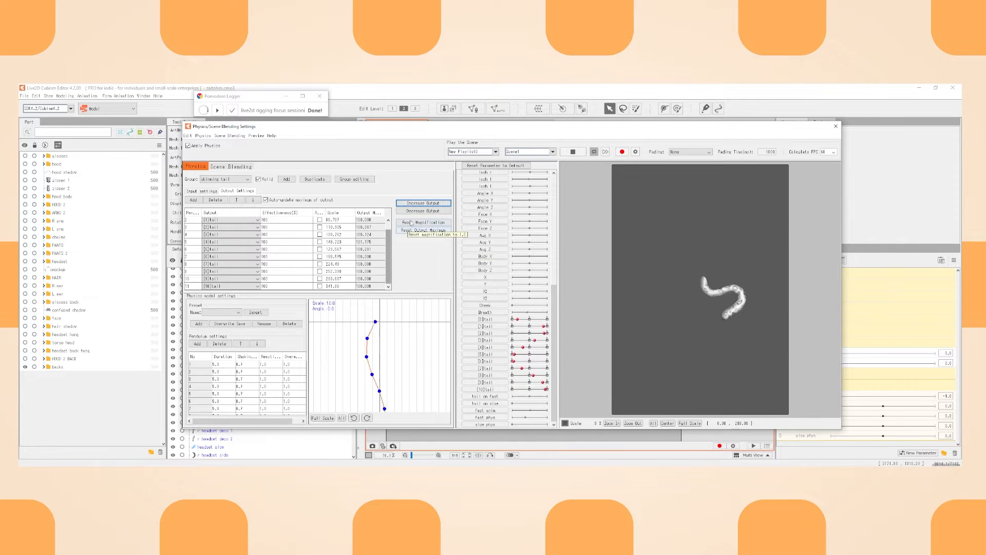
Change the shaking influence of all skinning tail pendulums in one edit and switch tail on slow back on for comparison.
{"action": "left_click", "coordinate": [247, 357]}
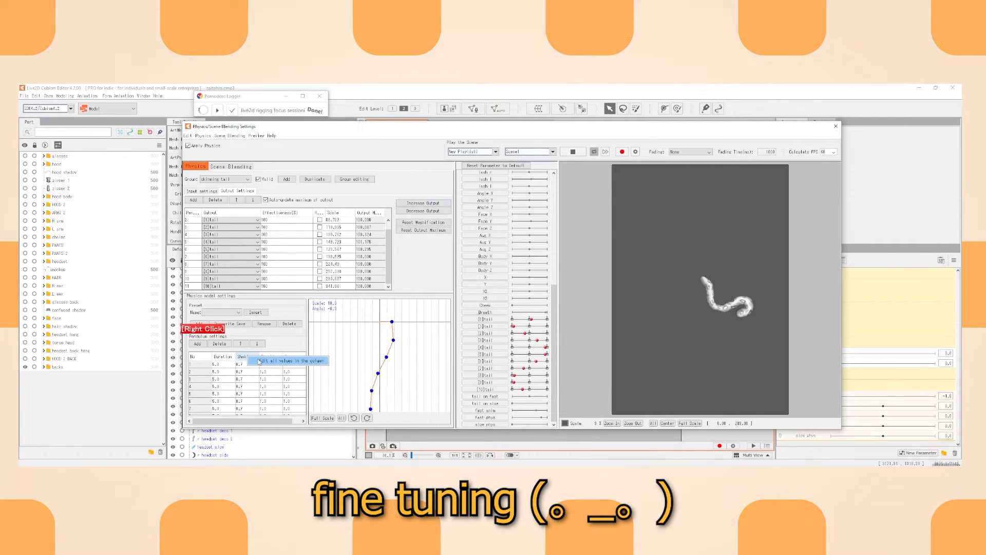
{"action": "key", "text": "Return"}
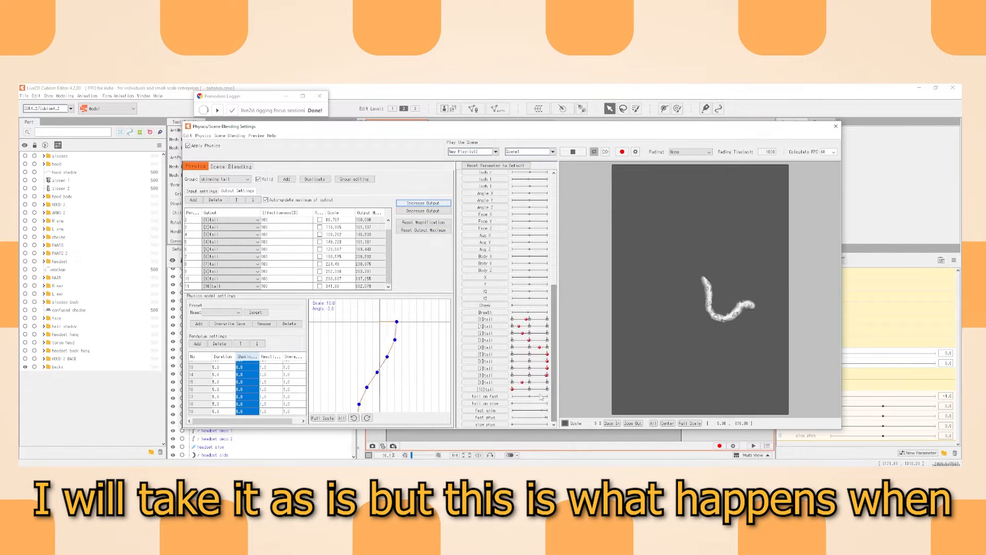
{"action": "left_click_drag", "start_coordinate": [512, 403], "coordinate": [528, 407]}
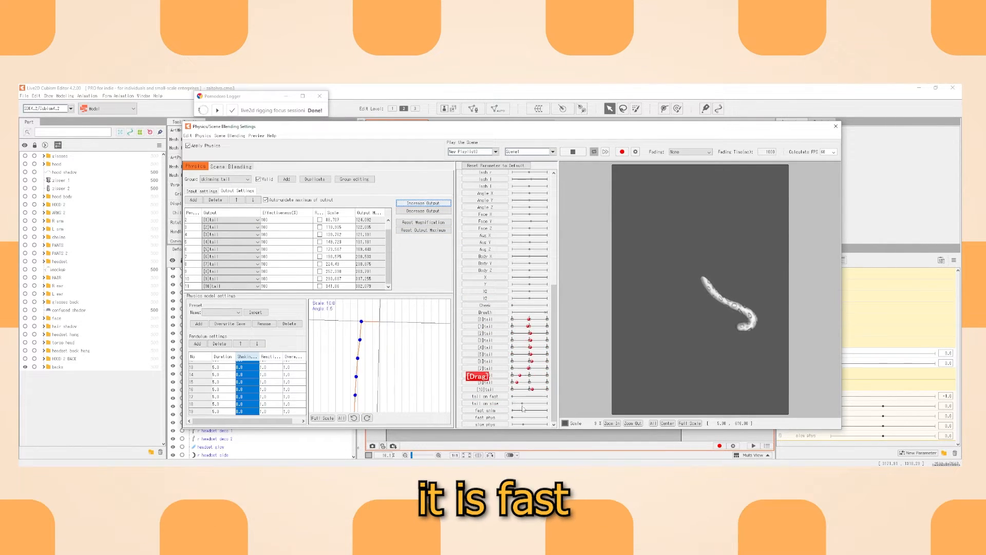
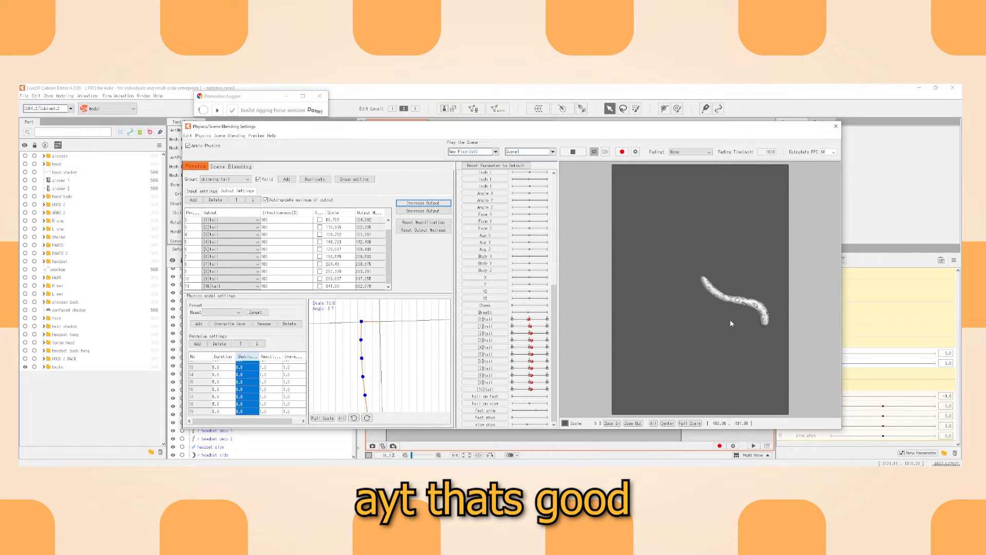
Close the physics settings and bring up the model's runtime export options.
{"action": "left_click", "coordinate": [835, 127]}
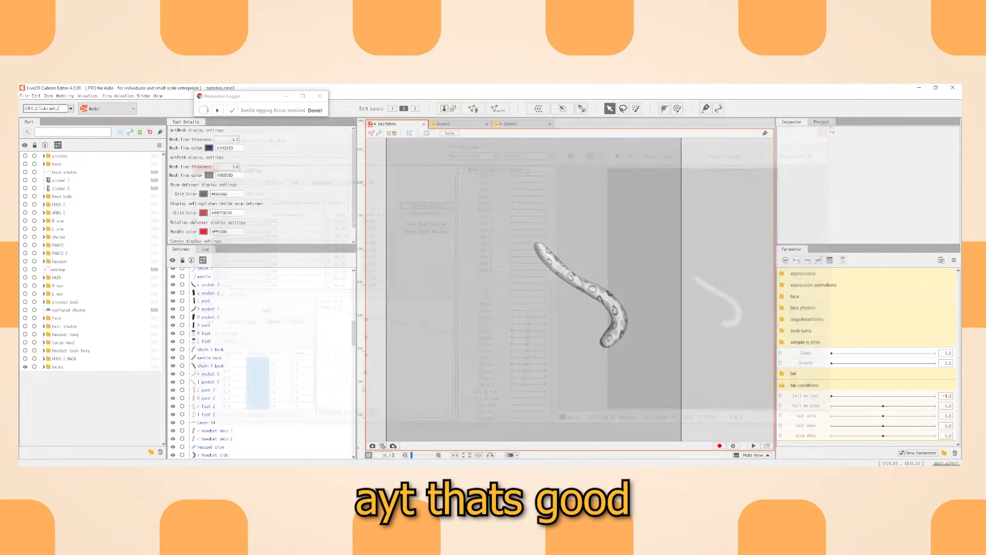
{"action": "left_click", "coordinate": [488, 260]}
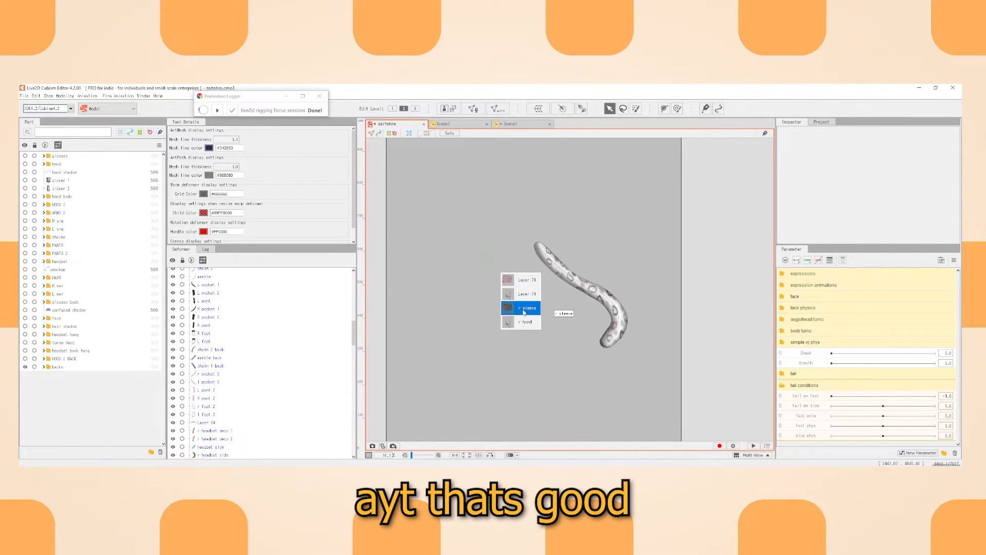
{"action": "left_click", "coordinate": [23, 96]}
{"action": "mouse_move", "coordinate": [52, 198]}
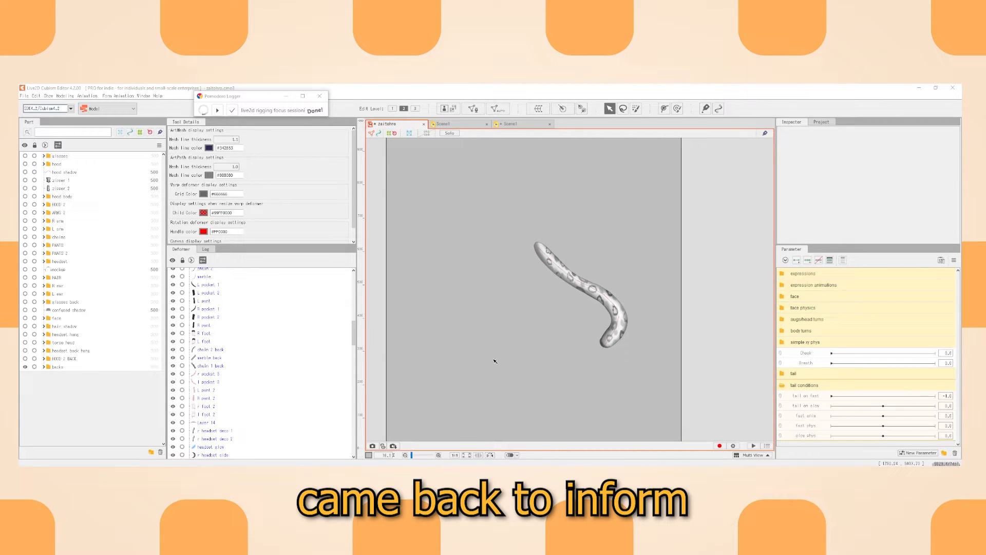
Start a runtime motion file export from the tail animation scene, accepting the settings that output only the selected scene.
{"action": "left_click", "coordinate": [518, 125]}
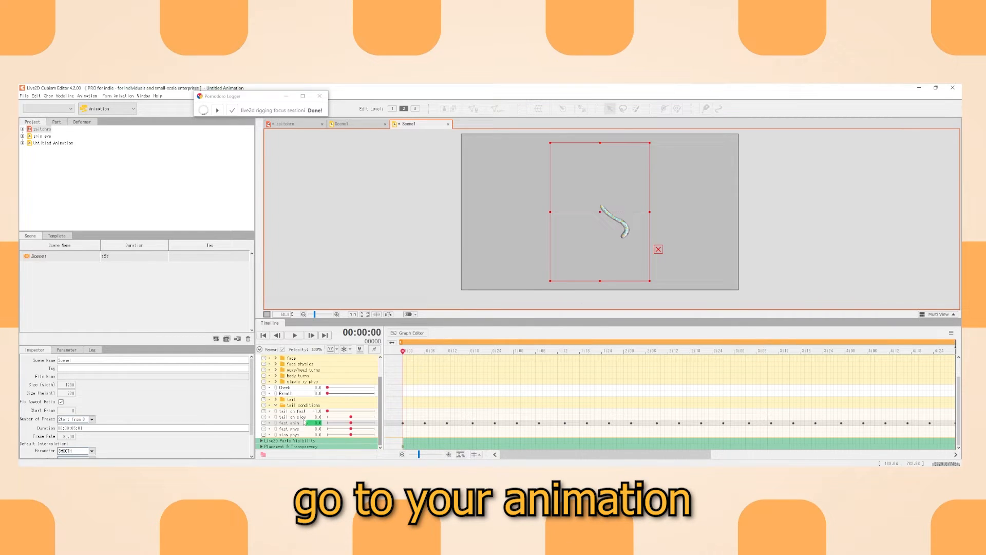
{"action": "left_click", "coordinate": [24, 96]}
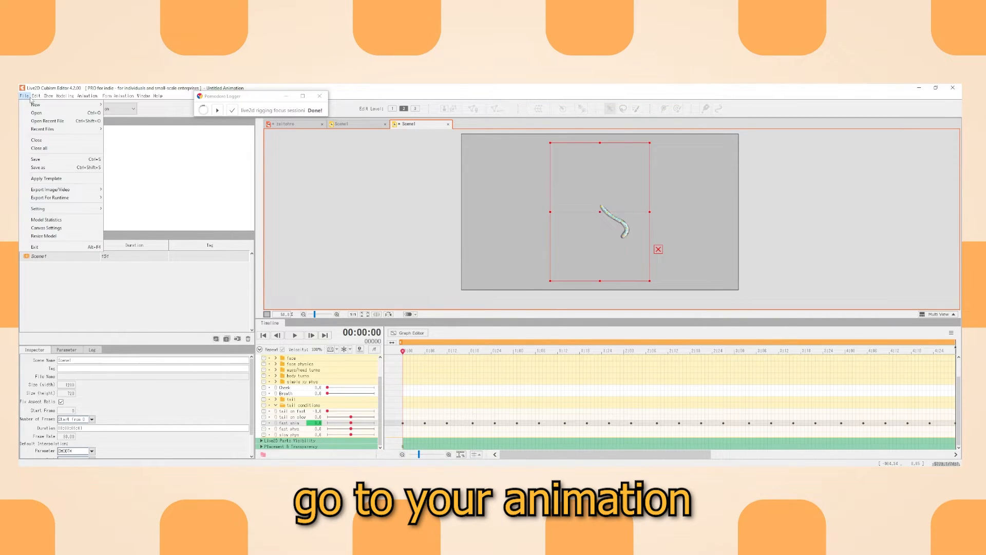
{"action": "mouse_move", "coordinate": [69, 198]}
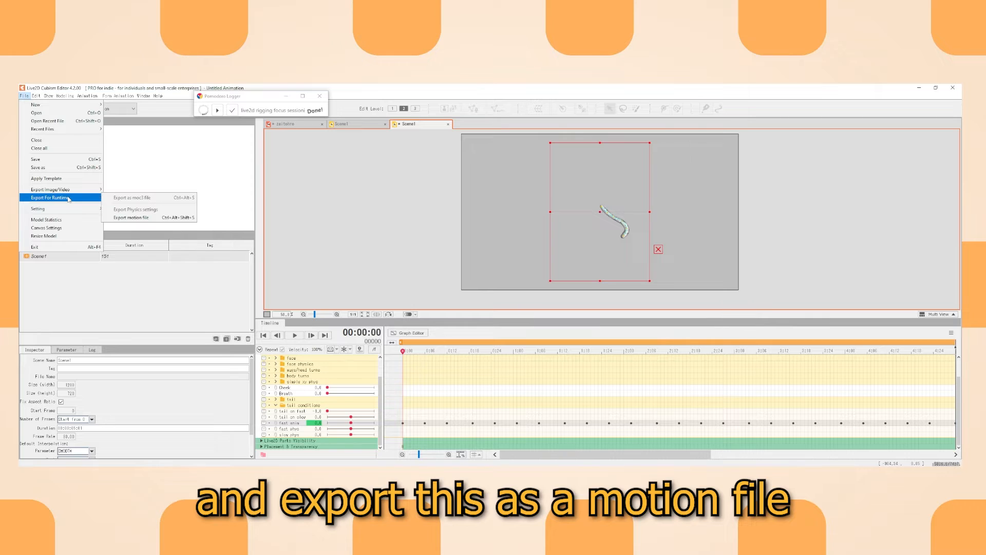
{"action": "left_click", "coordinate": [132, 218]}
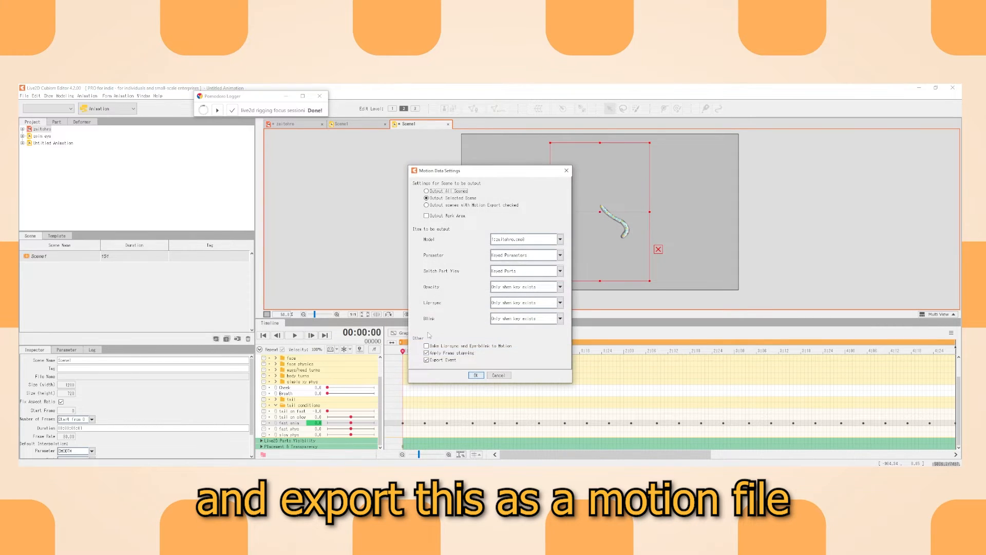
{"action": "left_click", "coordinate": [476, 376]}
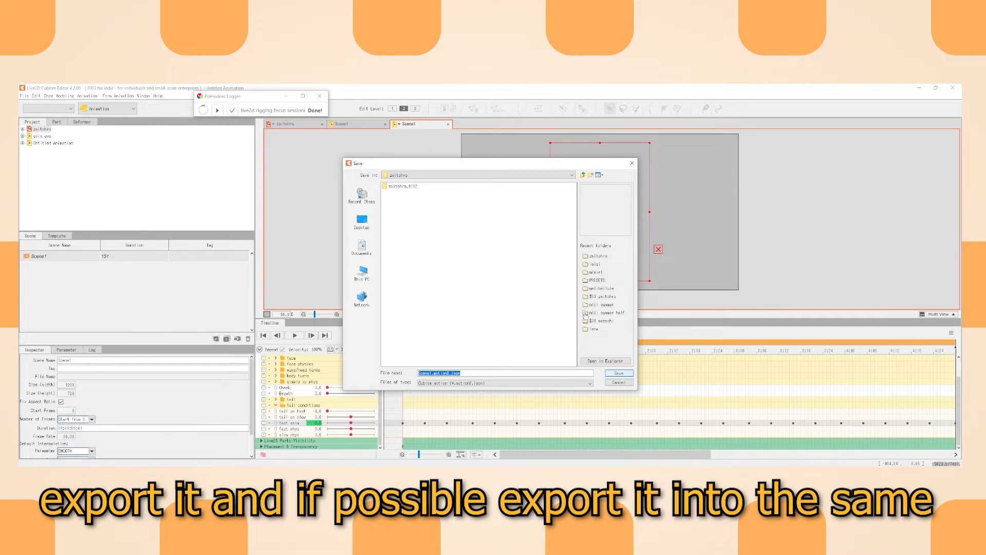
Save the motion file as "tail wag change" in the zaitohro folder that holds the model's moc3 file.
{"action": "left_click", "coordinate": [602, 256]}
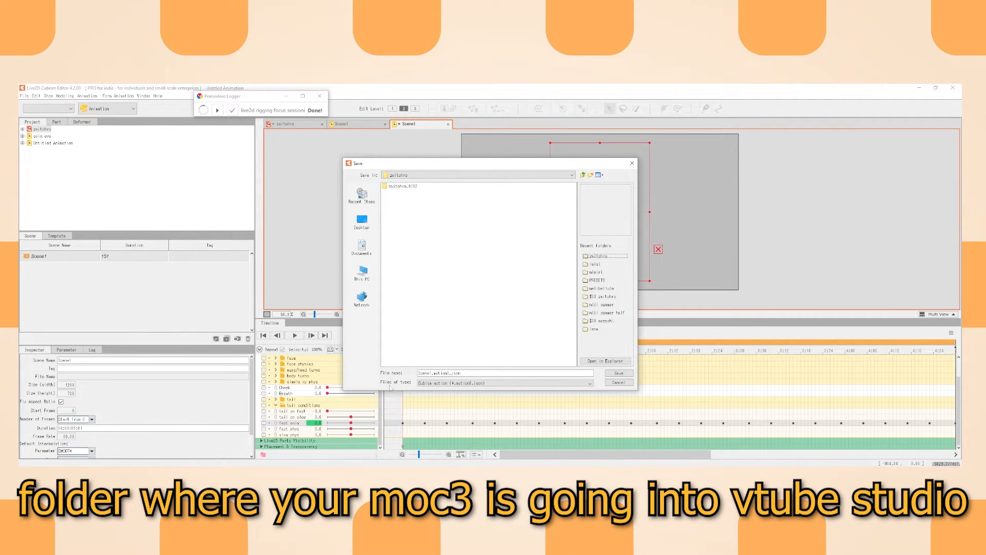
{"action": "left_click", "coordinate": [431, 374]}
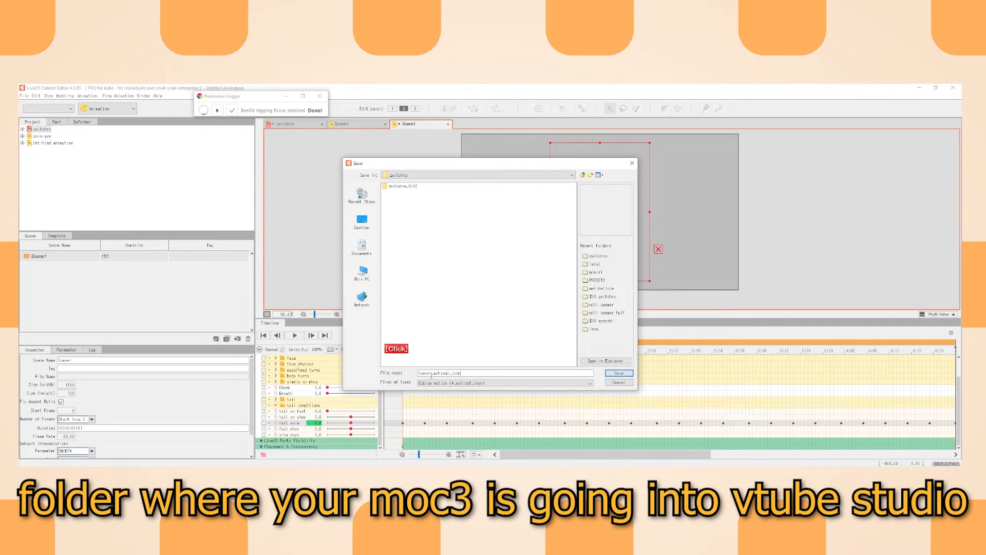
{"action": "double_click", "coordinate": [431, 373]}
{"action": "left_click", "coordinate": [432, 374]}
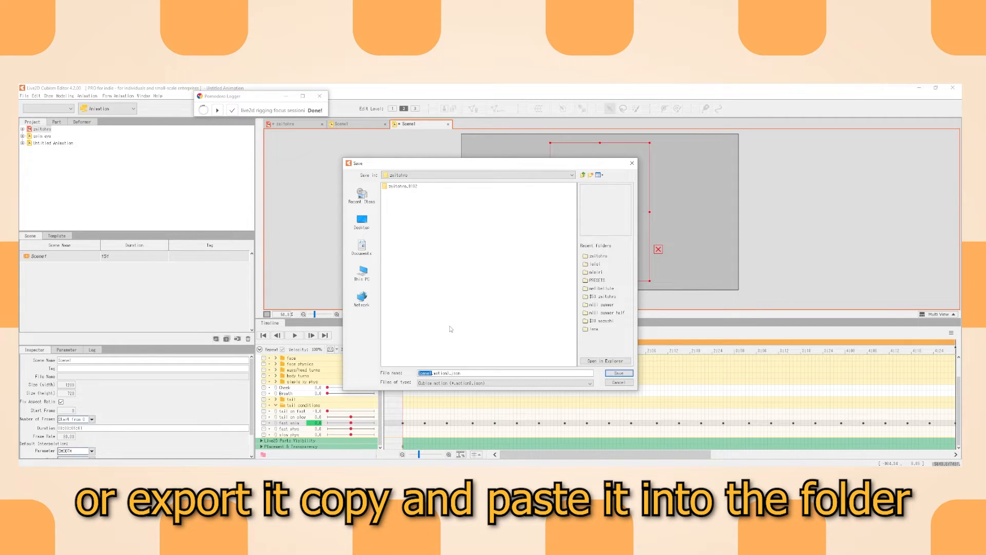
{"action": "key", "text": "BackSpace"}
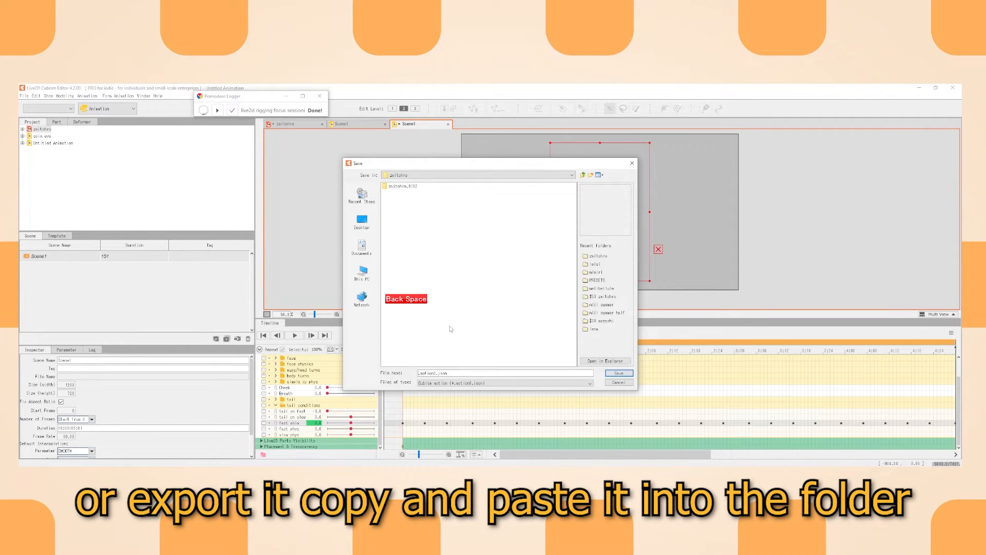
{"action": "type", "text": "tail wag chang"}
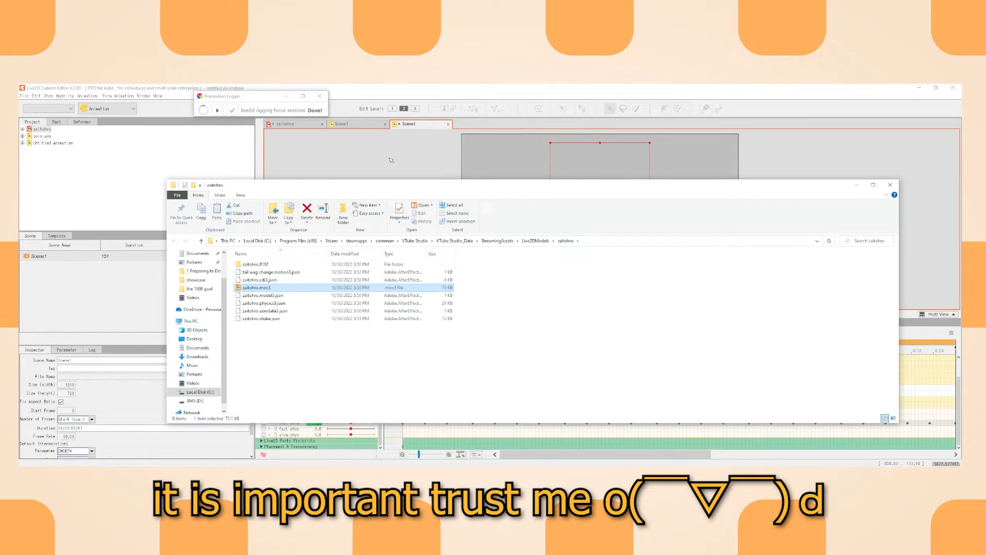
{"action": "left_click", "coordinate": [393, 163]}
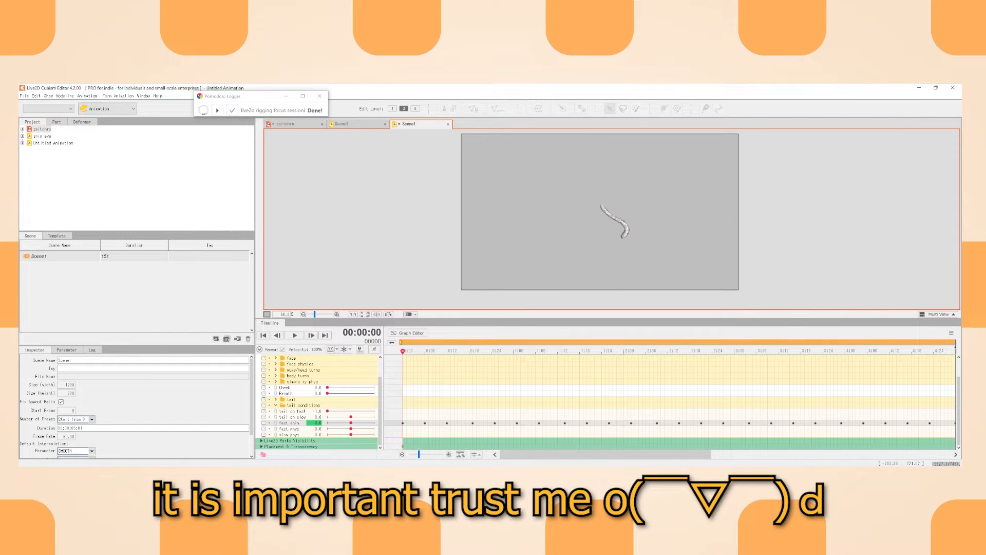
Switch to VTube Studio and check the zaitohro folder in Live2DModels for the exported moc3 and motion files.
{"action": "key", "text": "alt+Tab"}
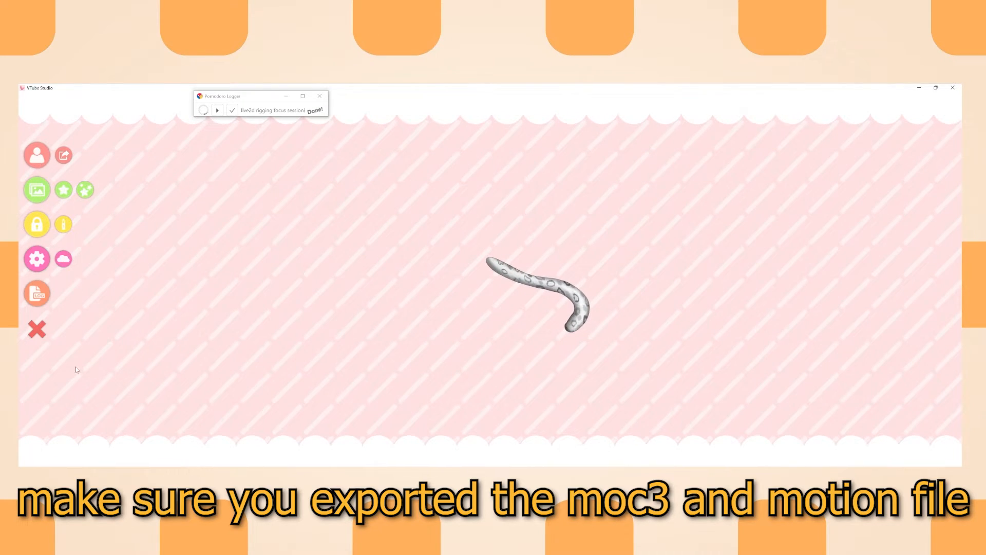
{"action": "left_click", "coordinate": [37, 155]}
{"action": "left_click", "coordinate": [52, 403]}
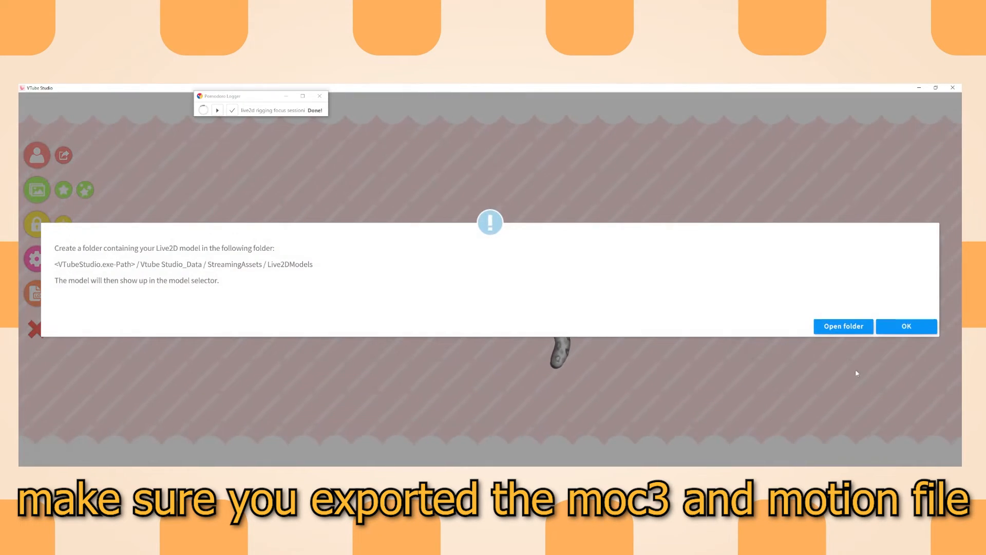
{"action": "left_click", "coordinate": [843, 326]}
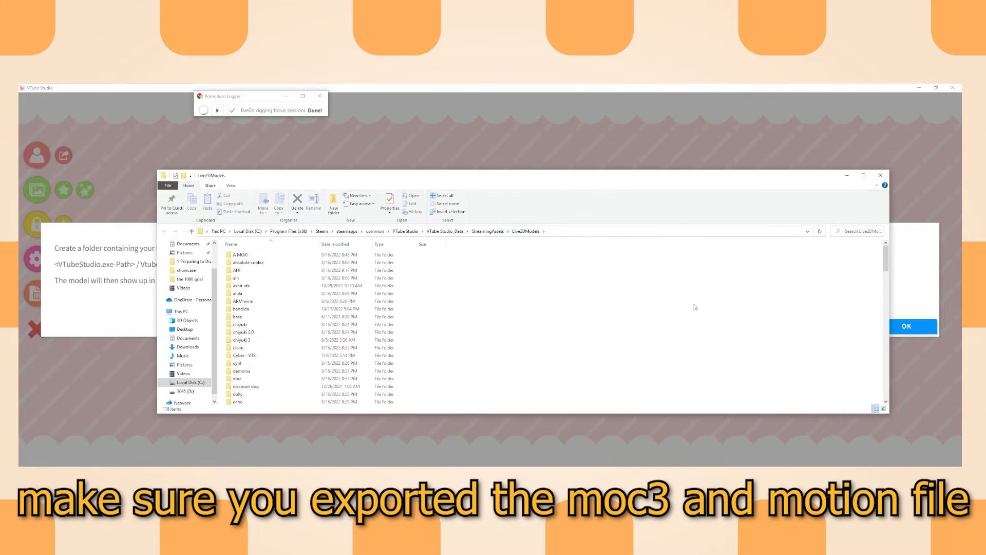
{"action": "scroll", "coordinate": [258, 367], "scroll_direction": "down", "scroll_amount": 20}
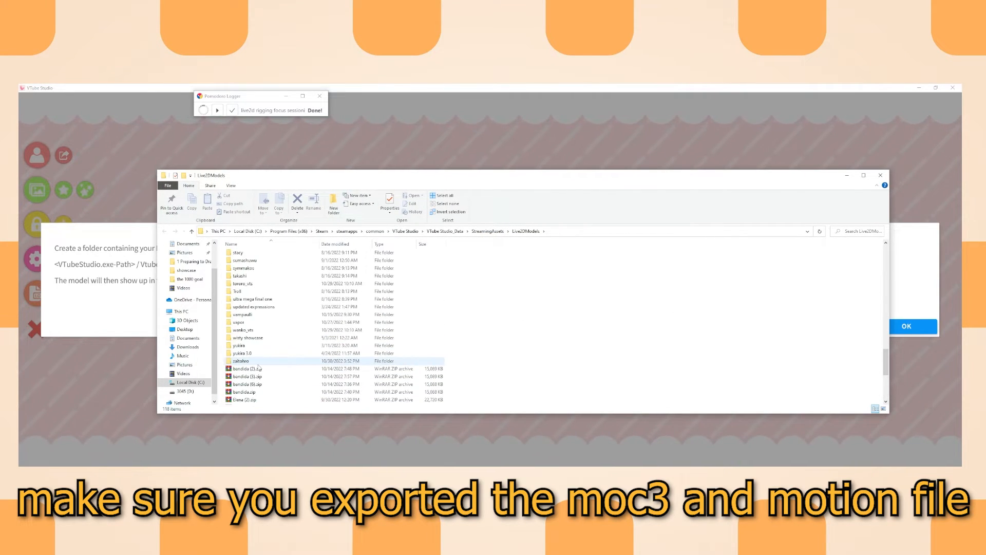
{"action": "left_click", "coordinate": [254, 363]}
{"action": "double_click", "coordinate": [250, 362]}
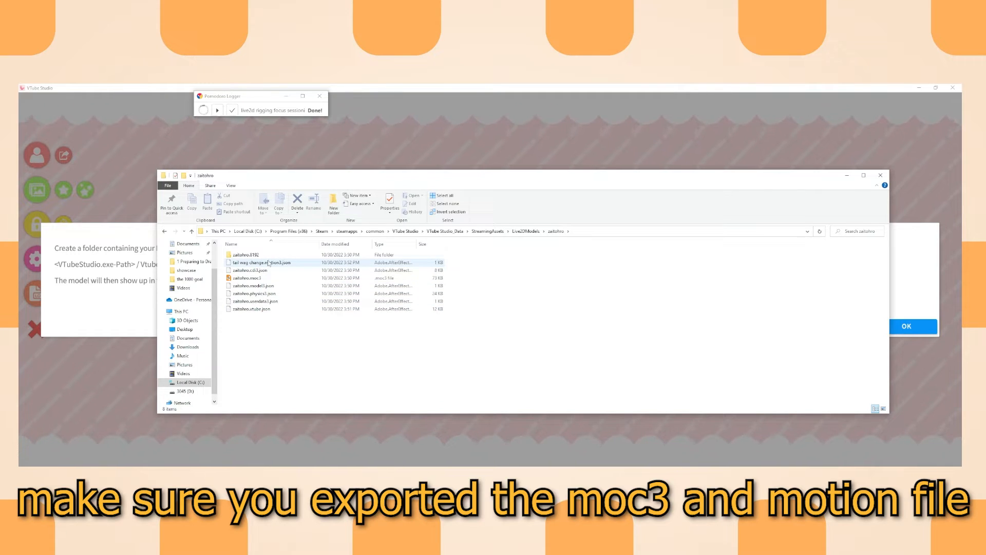
{"action": "left_click", "coordinate": [847, 175]}
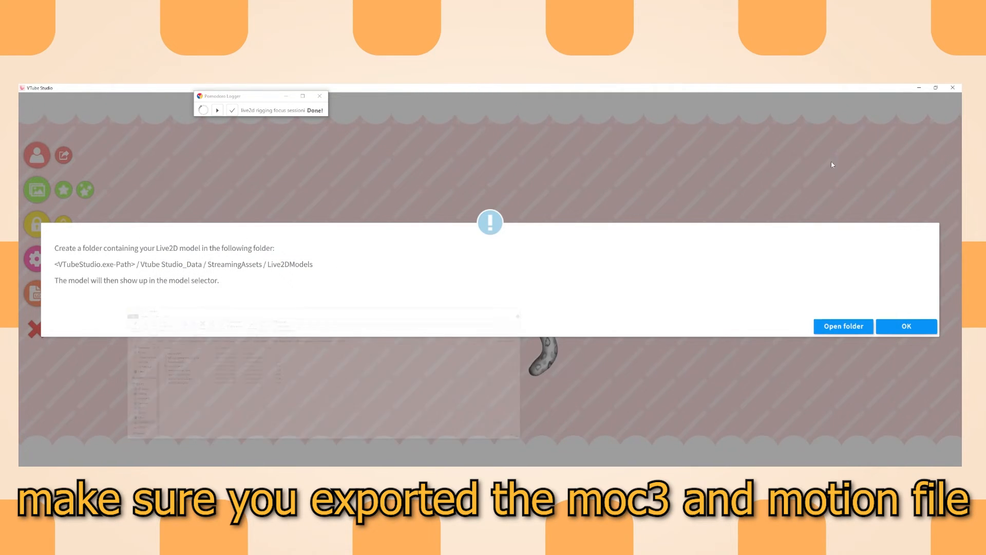
{"action": "left_click", "coordinate": [903, 324]}
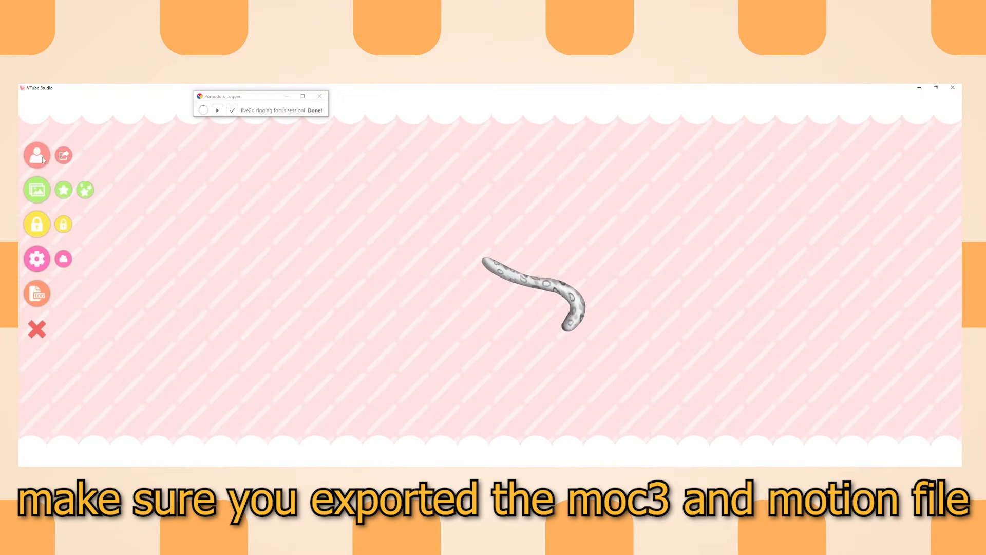
Set the model's idle animation to "tail wag change" in the VTube Studio model settings.
{"action": "left_click", "coordinate": [44, 258]}
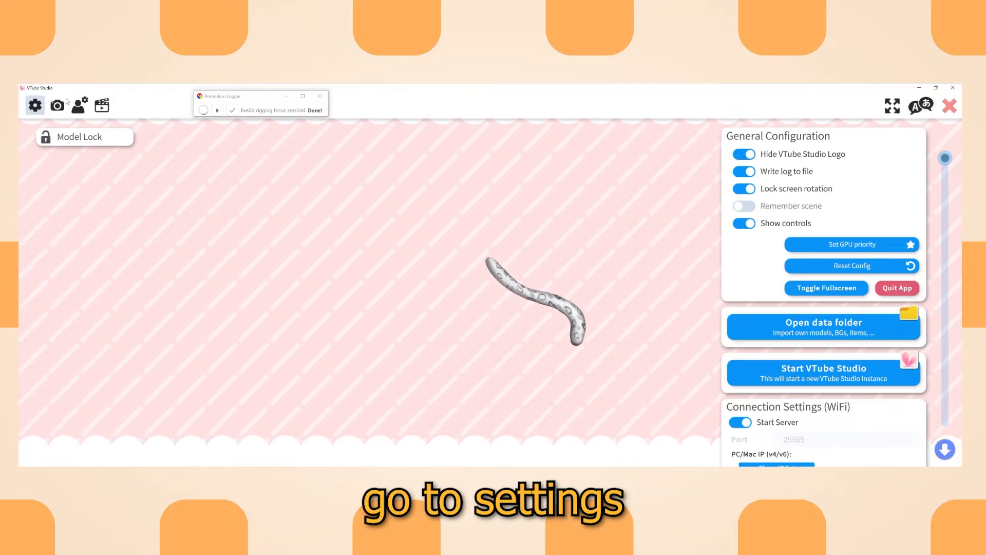
{"action": "left_click", "coordinate": [80, 107]}
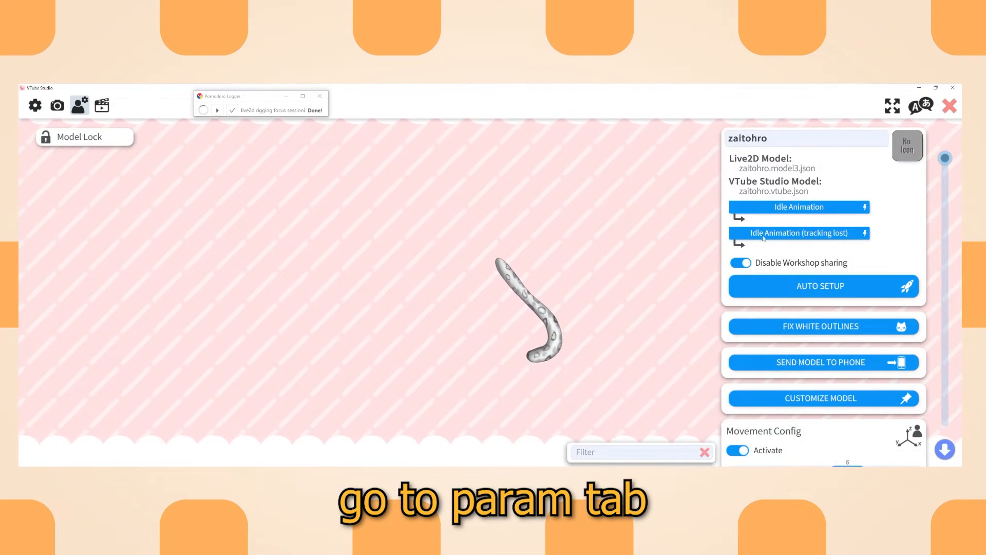
{"action": "left_click", "coordinate": [770, 207]}
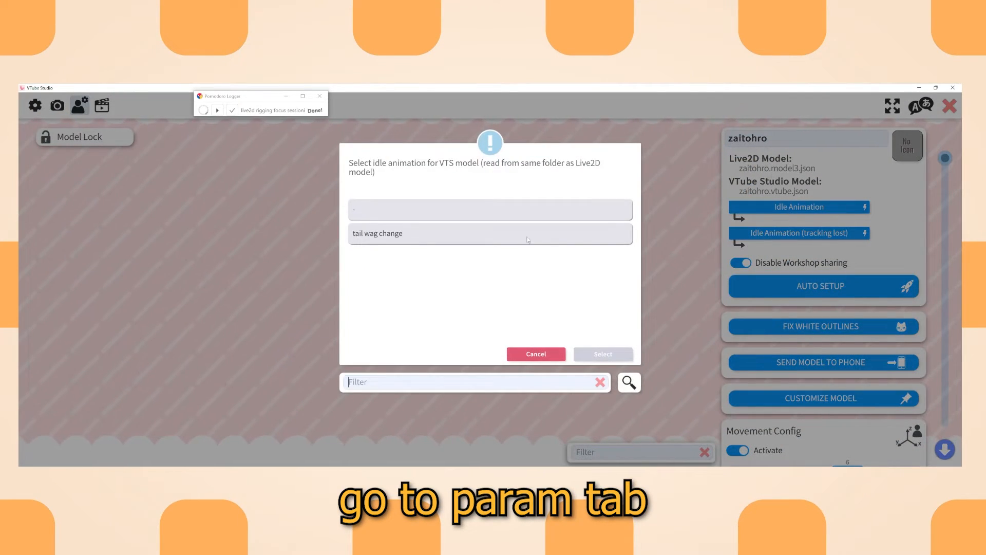
{"action": "left_click", "coordinate": [424, 237]}
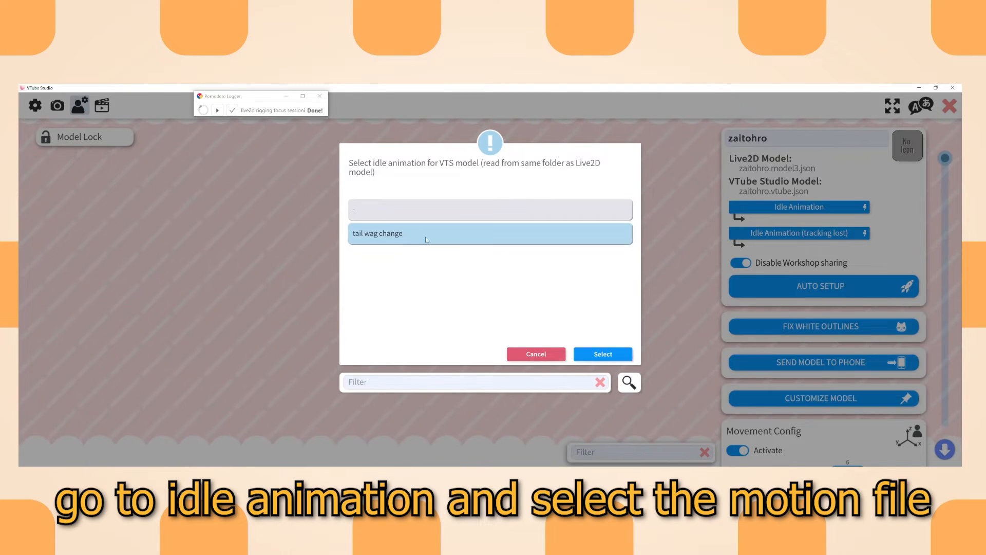
{"action": "left_click", "coordinate": [609, 355]}
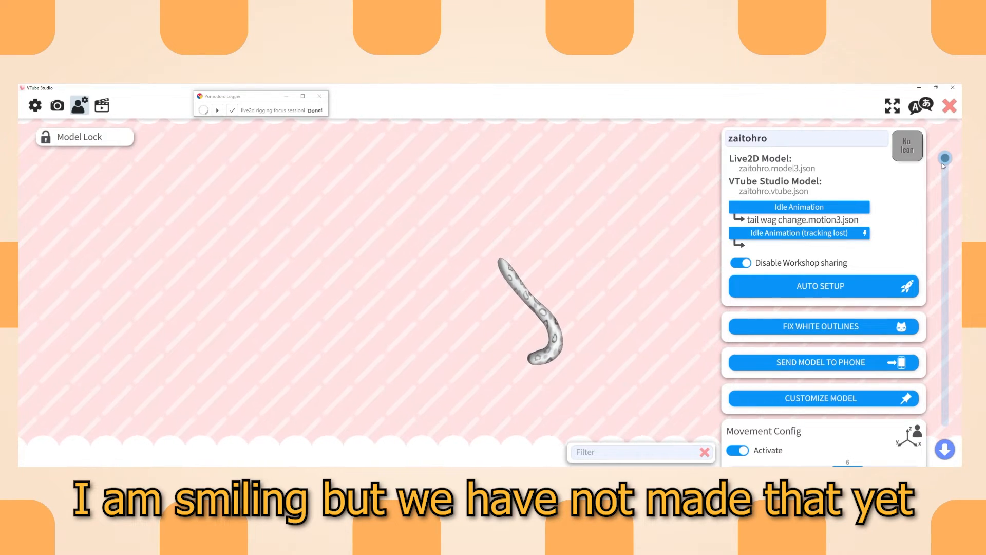
Add two new parameter mappings at the end of the model's list and name them "fast on" and "fast off".
{"action": "left_click_drag", "start_coordinate": [944, 160], "coordinate": [945, 425]}
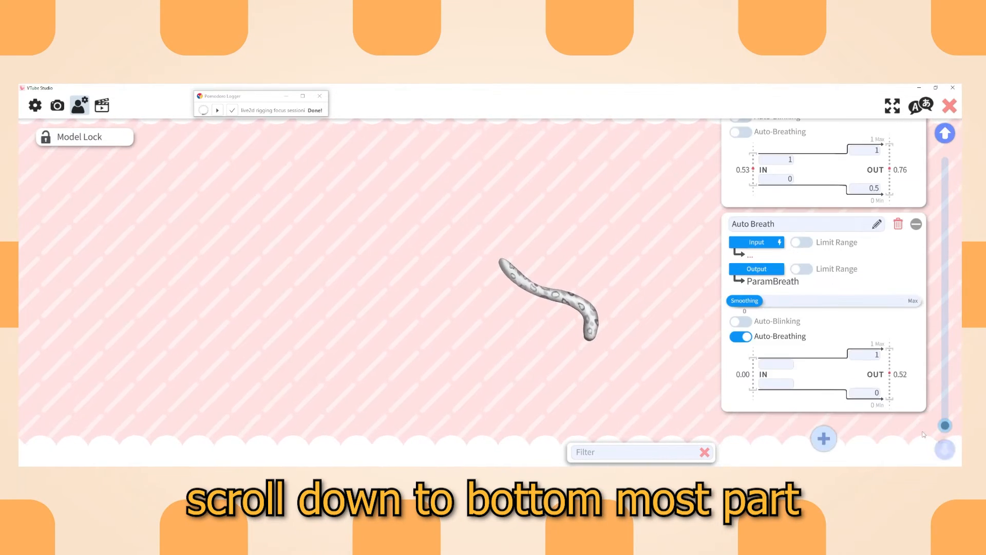
{"action": "left_click", "coordinate": [823, 438]}
{"action": "left_click", "coordinate": [820, 440]}
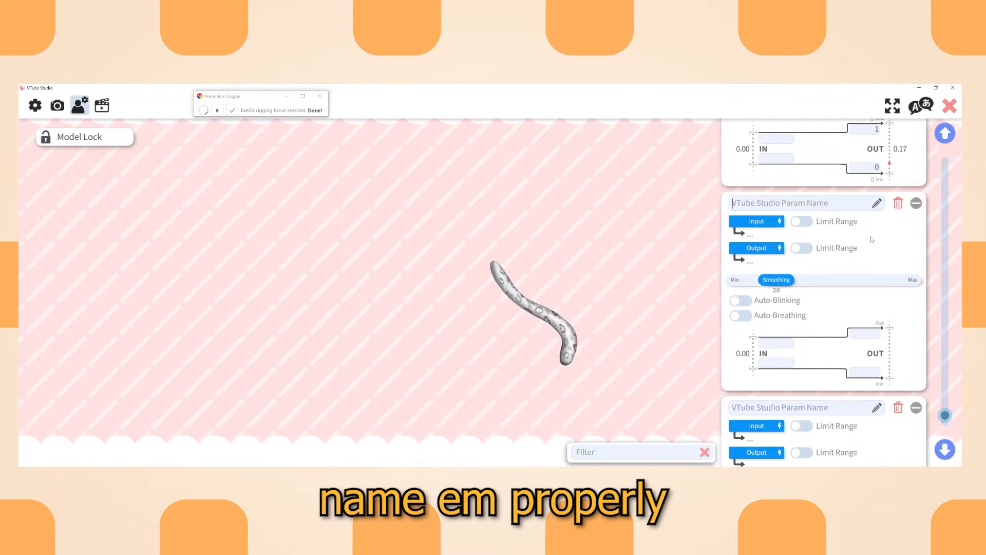
{"action": "type", "text": "fast in"}
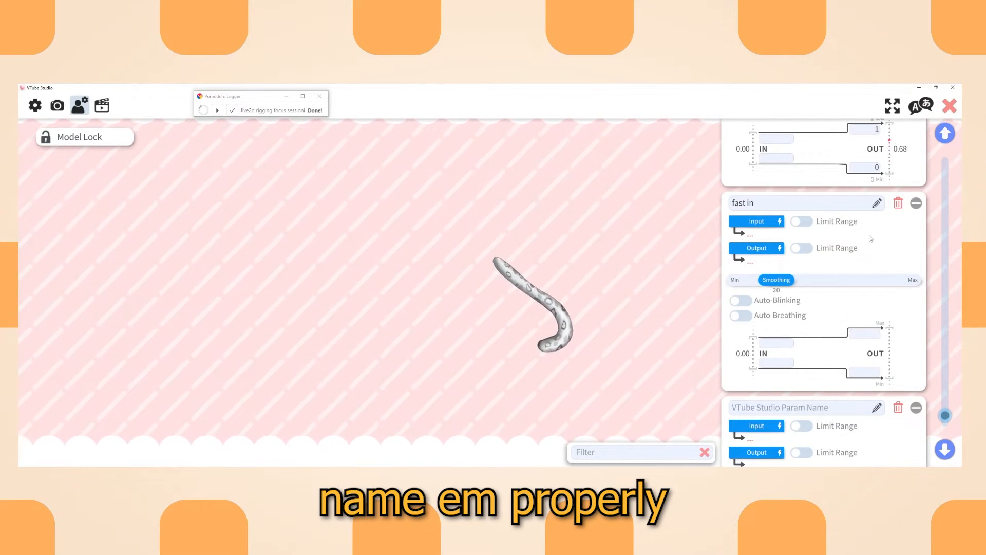
{"action": "left_click", "coordinate": [876, 204]}
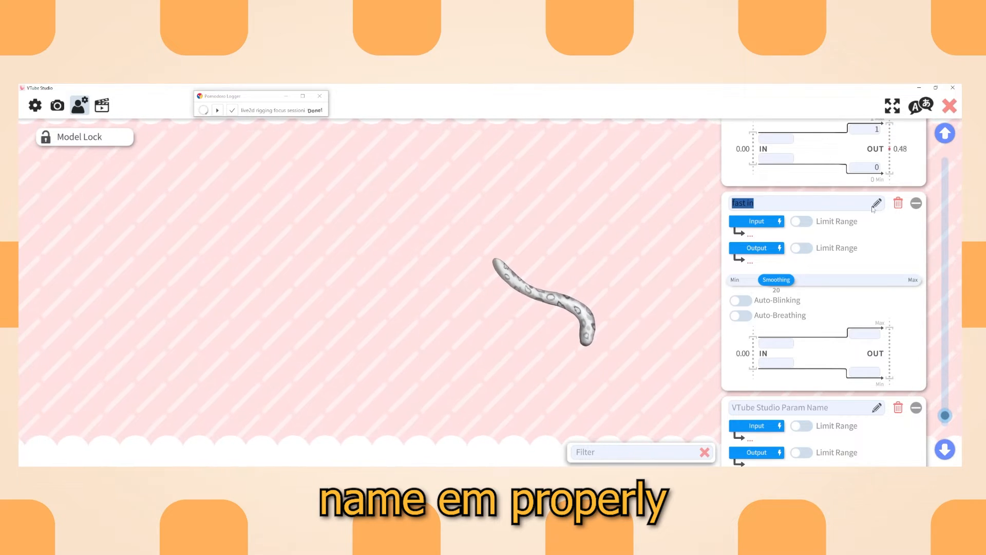
{"action": "type", "text": "fast on"}
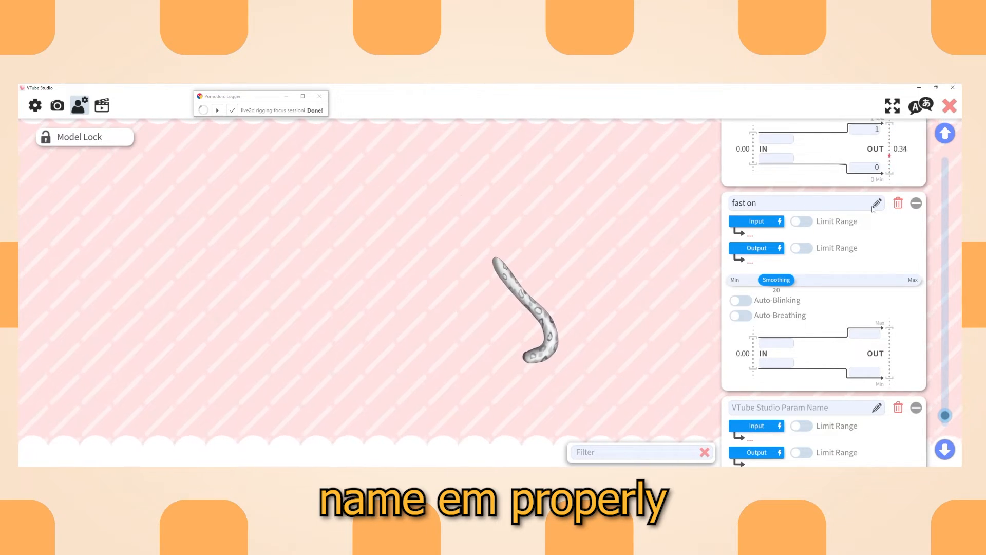
{"action": "left_click", "coordinate": [876, 407]}
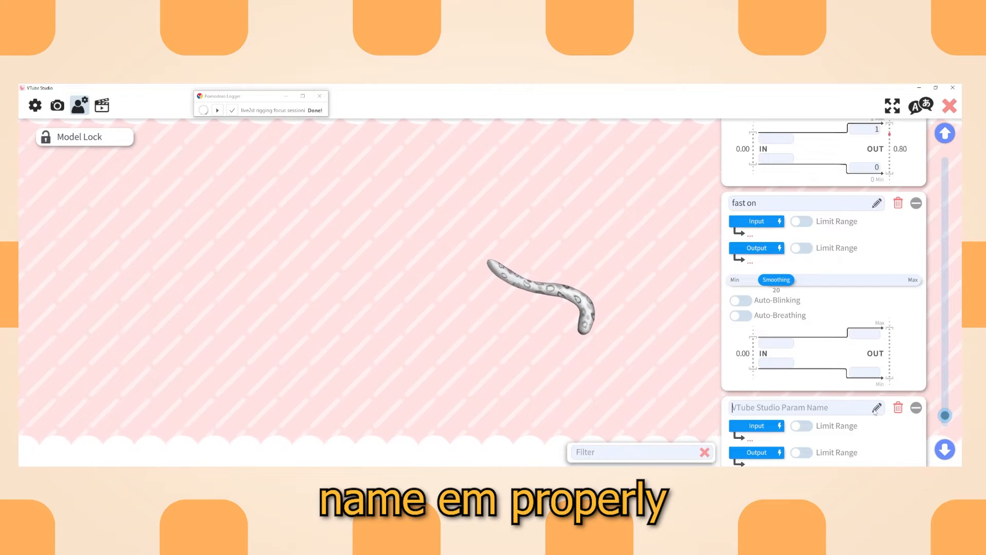
{"action": "type", "text": "fast off"}
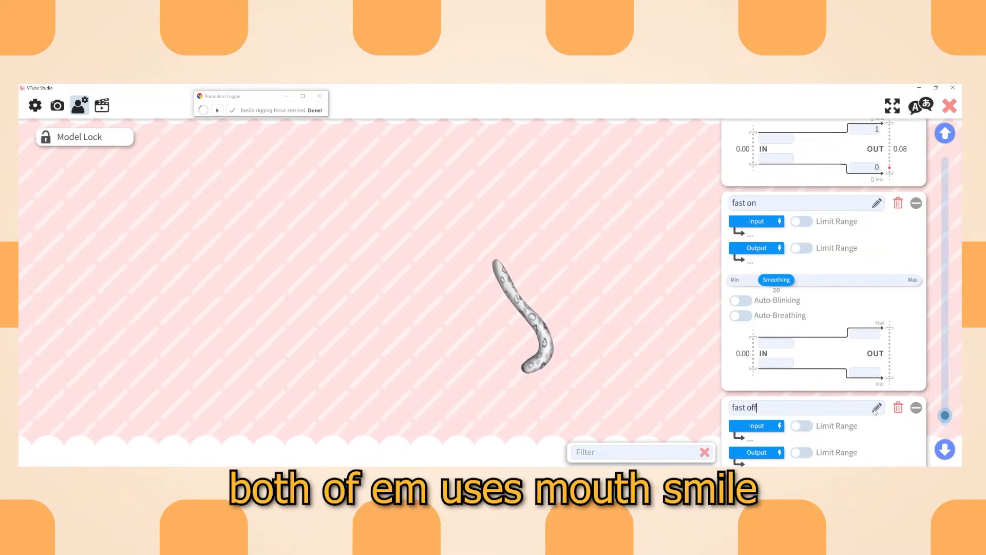
Assign MouthSmile as the face tracking input of the "fast on" parameter.
{"action": "left_click", "coordinate": [751, 222]}
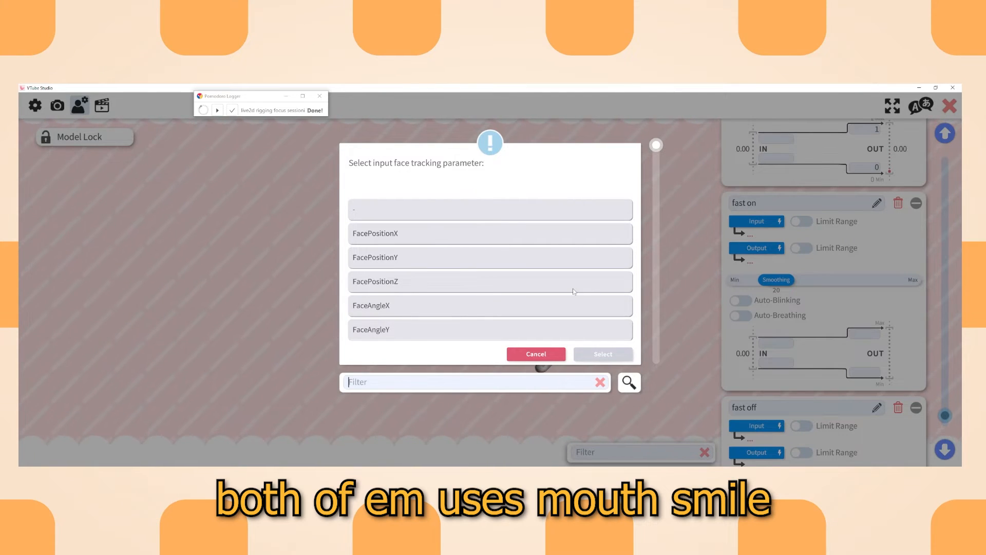
{"action": "type", "text": "mouths"}
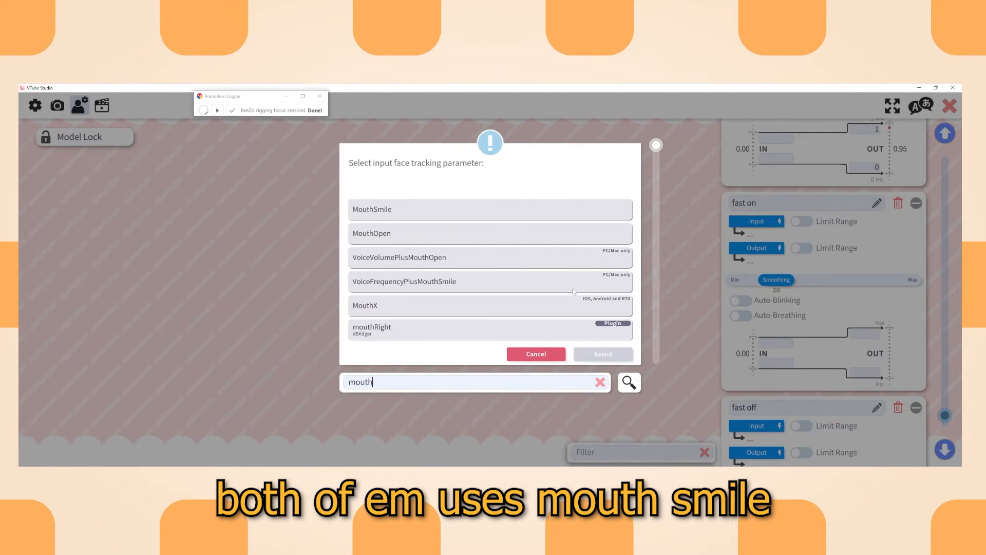
{"action": "left_click", "coordinate": [469, 210]}
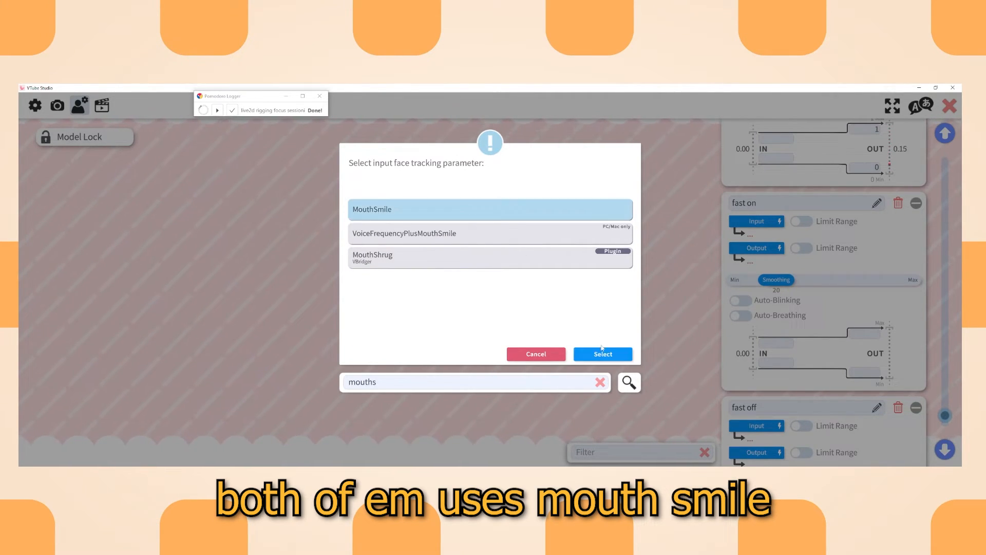
{"action": "left_click", "coordinate": [593, 354]}
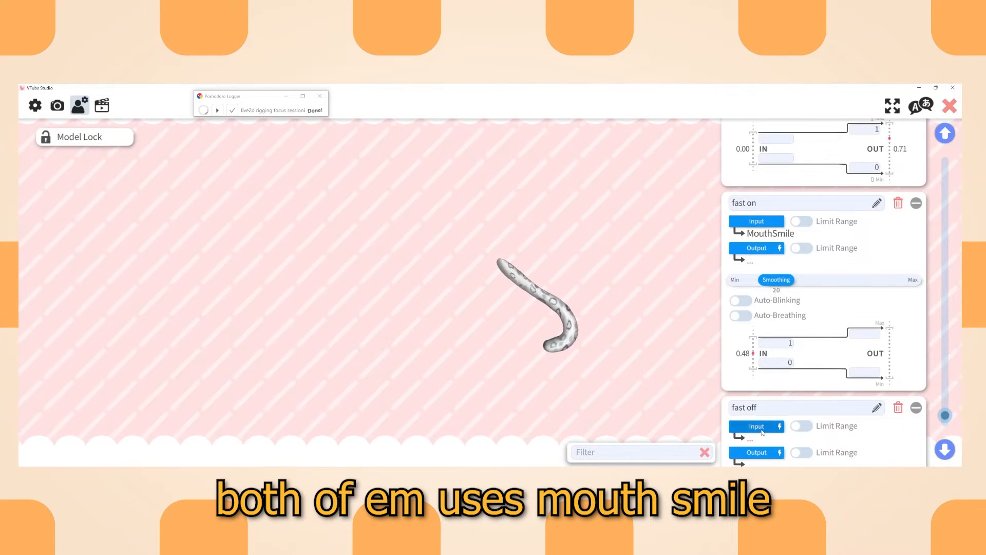
Assign MouthSmile as the face tracking input of the "fast off" parameter.
{"action": "left_click", "coordinate": [766, 425]}
{"action": "type", "text": "mouthsmil"}
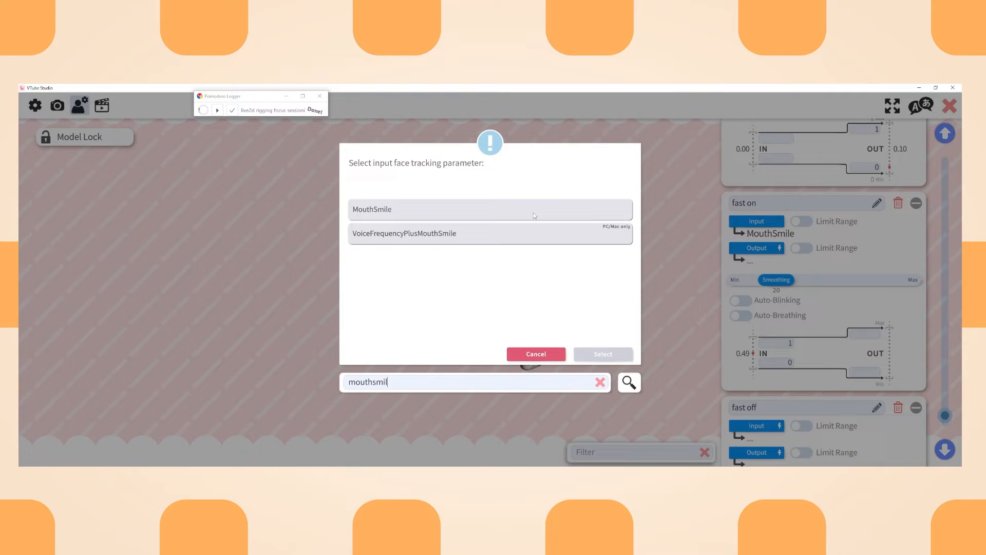
{"action": "left_click", "coordinate": [534, 210]}
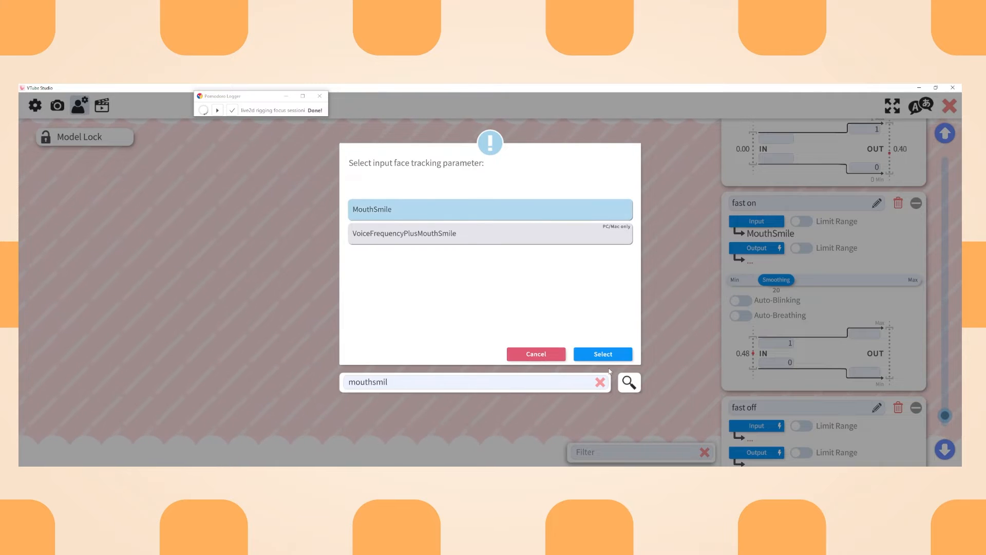
{"action": "left_click", "coordinate": [603, 354]}
Assign the Live2D parameter "tail on fast" (Param9) as the output of the "fast on" mapping.
{"action": "scroll", "coordinate": [761, 319], "scroll_direction": "down", "scroll_amount": 2}
{"action": "scroll", "coordinate": [760, 320], "scroll_direction": "down", "scroll_amount": 1}
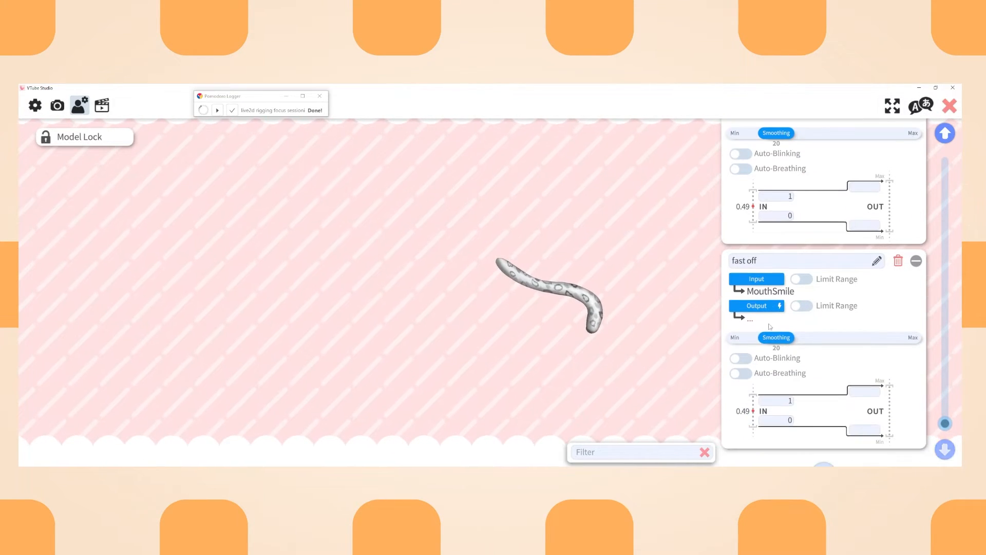
{"action": "scroll", "coordinate": [757, 202], "scroll_direction": "up", "scroll_amount": 1}
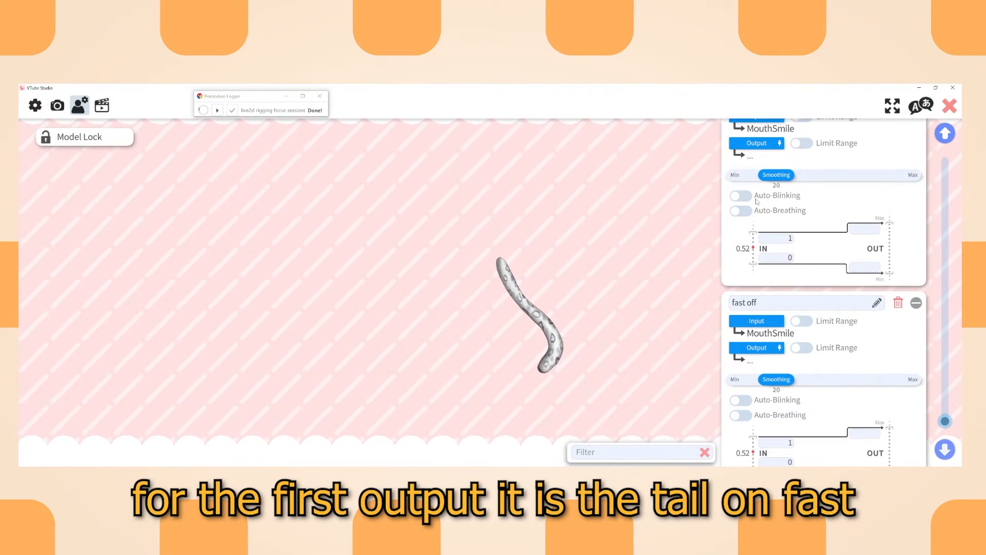
{"action": "left_click", "coordinate": [757, 142]}
{"action": "scroll", "coordinate": [473, 325], "scroll_direction": "down", "scroll_amount": 10}
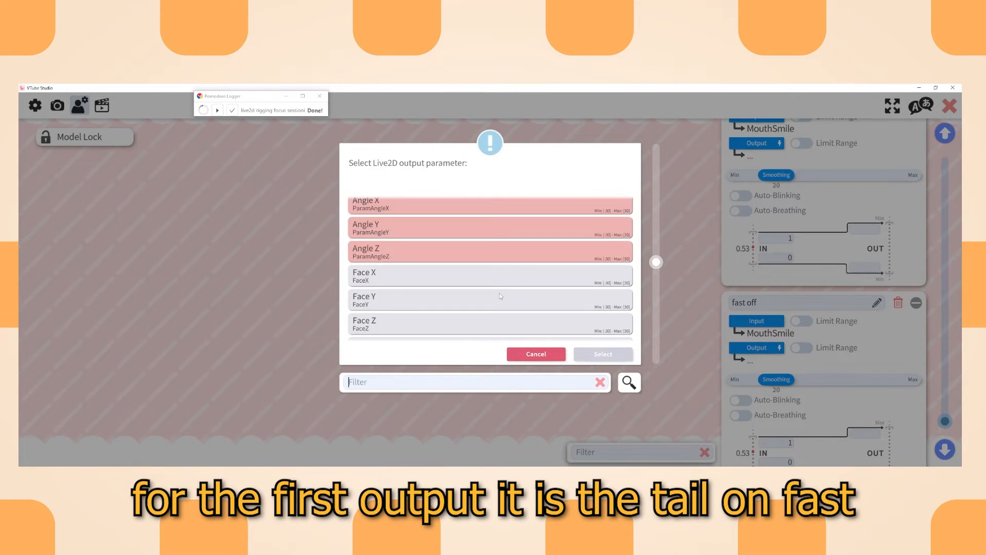
{"action": "left_click", "coordinate": [409, 239]}
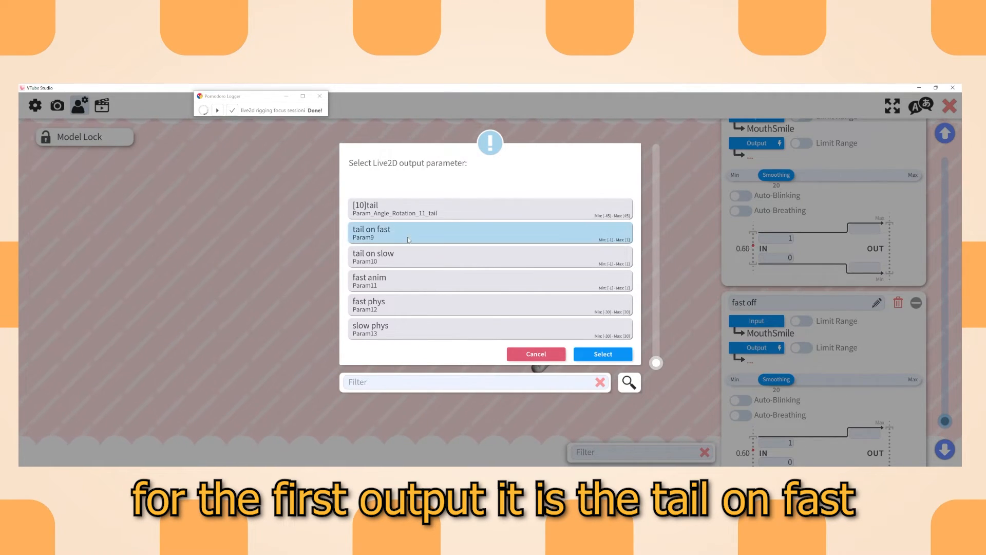
{"action": "left_click", "coordinate": [613, 353]}
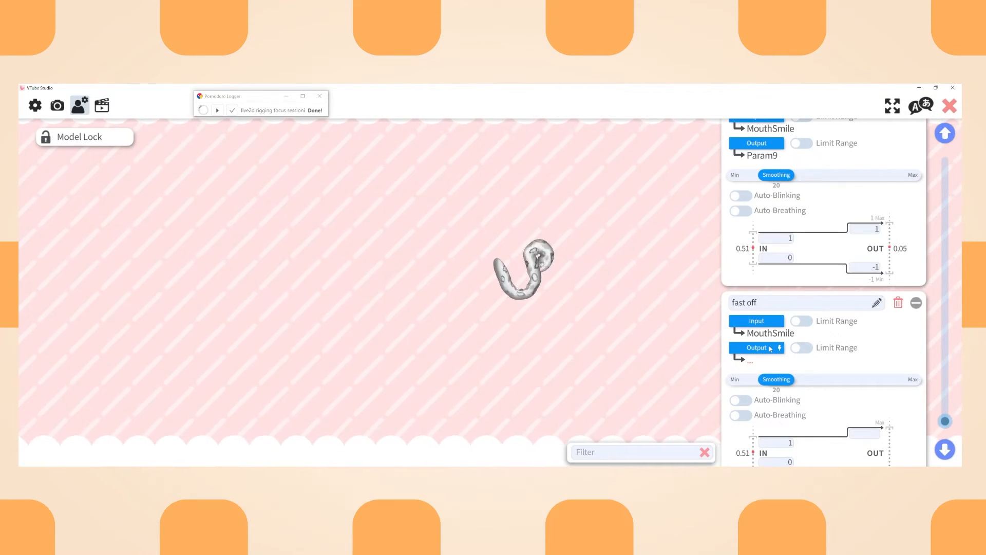
Assign the Live2D parameter "tail on slow" (Param10) as the output of the "fast off" mapping.
{"action": "left_click", "coordinate": [752, 348]}
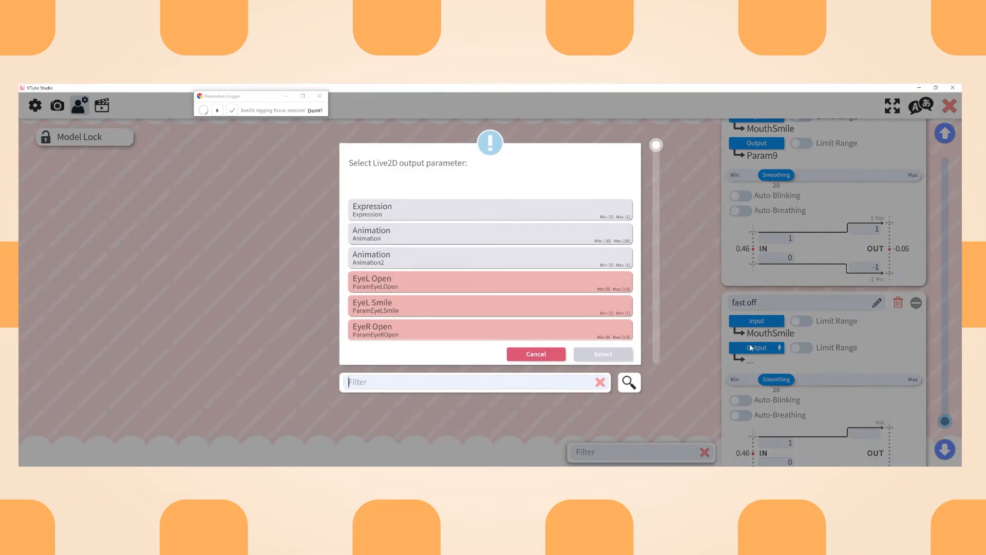
{"action": "left_click_drag", "start_coordinate": [656, 146], "coordinate": [656, 362]}
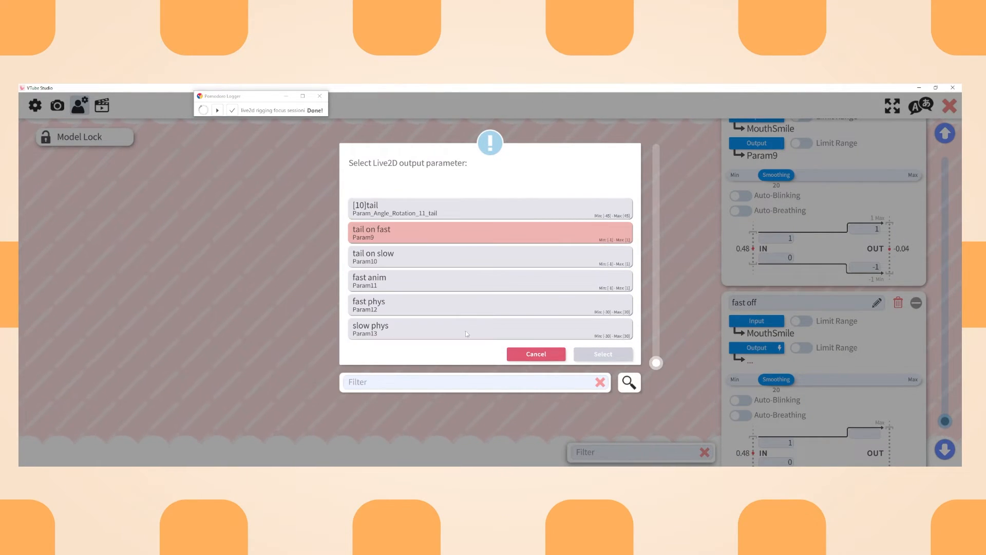
{"action": "left_click", "coordinate": [423, 259]}
{"action": "left_click", "coordinate": [603, 354]}
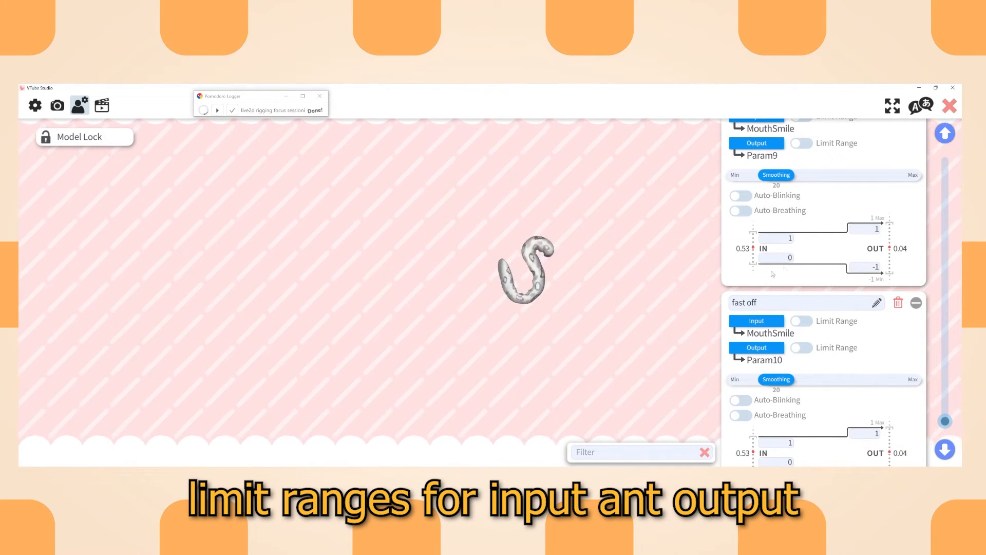
Enable Limit Range for both the input and output of the "fast on" and "fast off" mappings.
{"action": "scroll", "coordinate": [798, 216], "scroll_direction": "up", "scroll_amount": 1}
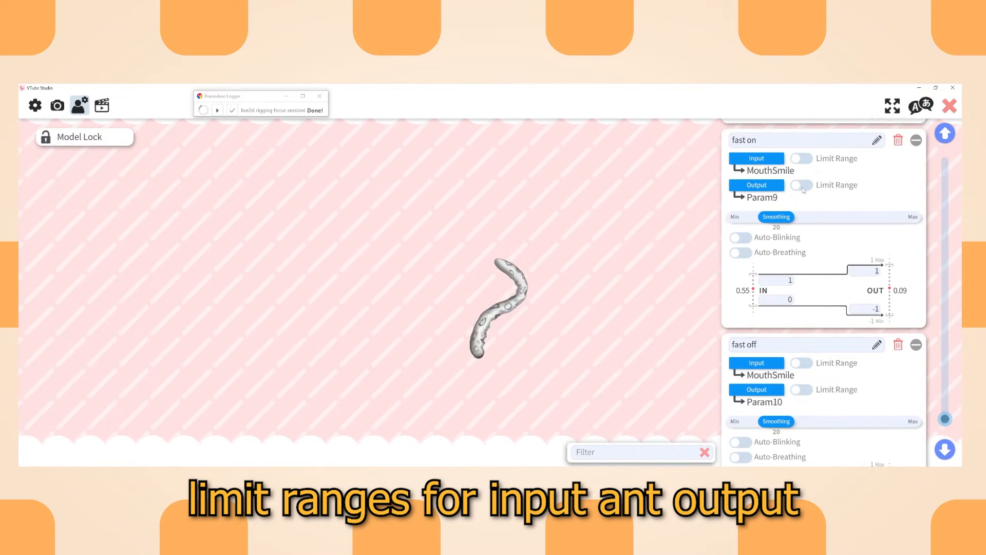
{"action": "left_click", "coordinate": [802, 185]}
{"action": "left_click", "coordinate": [803, 160]}
{"action": "scroll", "coordinate": [843, 334], "scroll_direction": "down", "scroll_amount": 1}
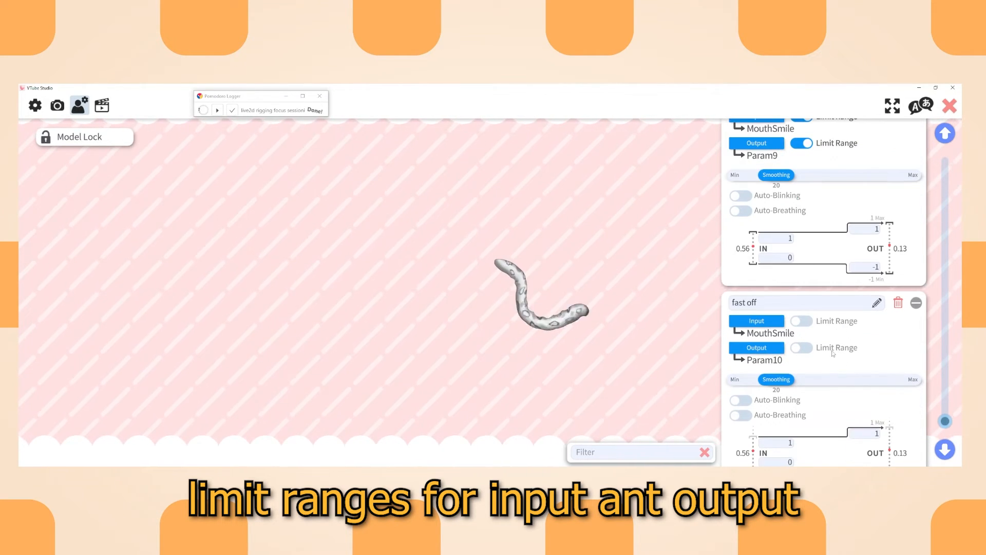
{"action": "left_click", "coordinate": [803, 347]}
{"action": "left_click", "coordinate": [803, 321]}
Check which Live2D parameter is assigned as the output of the "fast on" mapping, keeping the current selection.
{"action": "scroll", "coordinate": [800, 270], "scroll_direction": "up", "scroll_amount": 1}
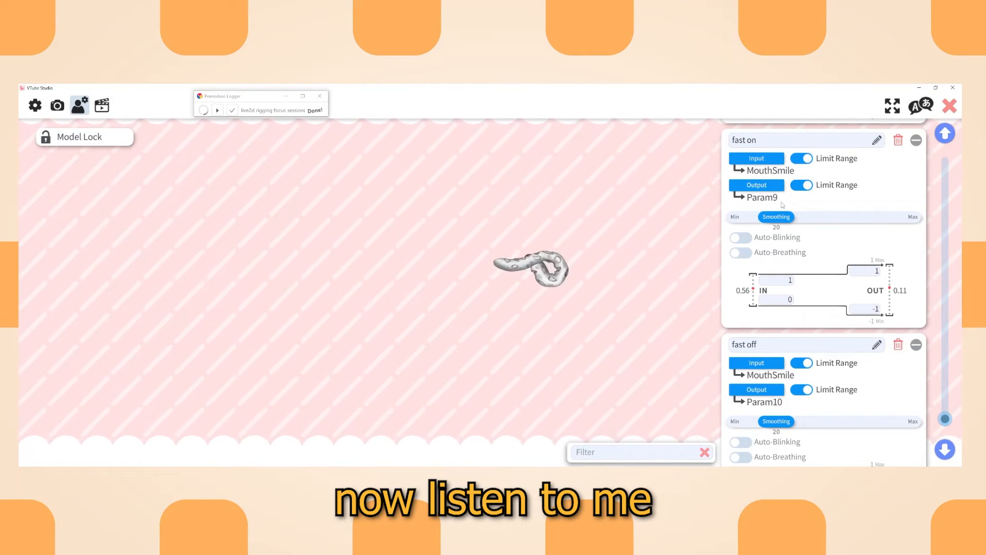
{"action": "left_click", "coordinate": [757, 185]}
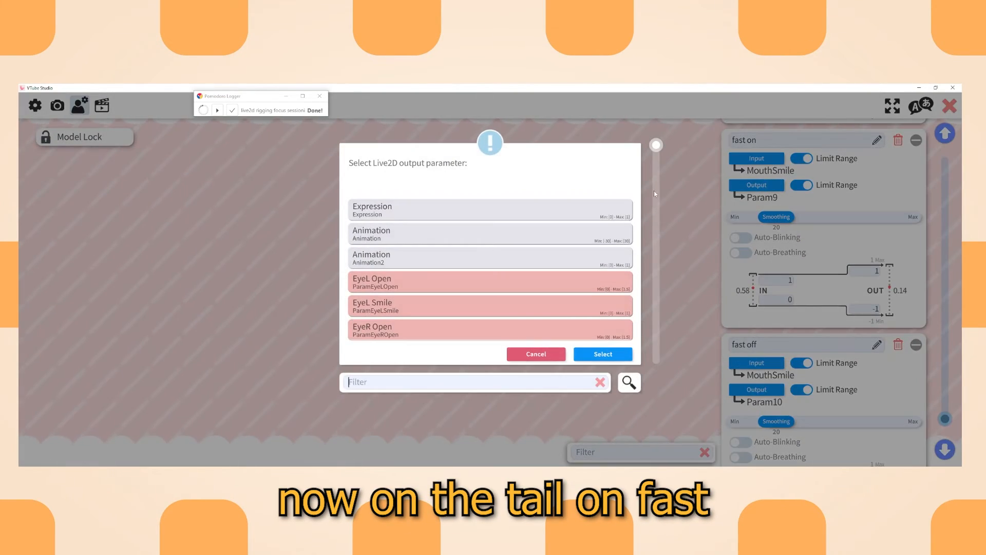
{"action": "left_click_drag", "start_coordinate": [654, 190], "coordinate": [655, 381]}
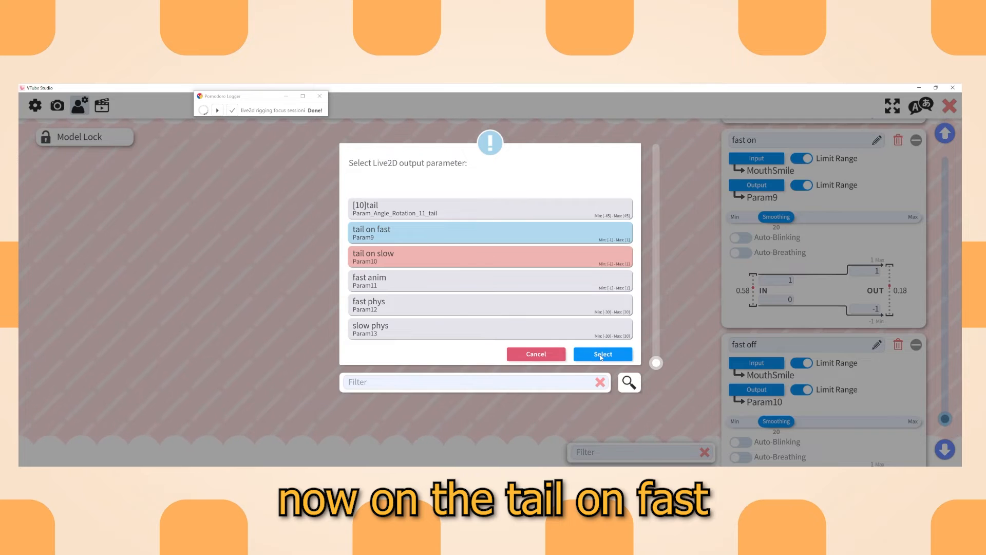
{"action": "left_click", "coordinate": [591, 360]}
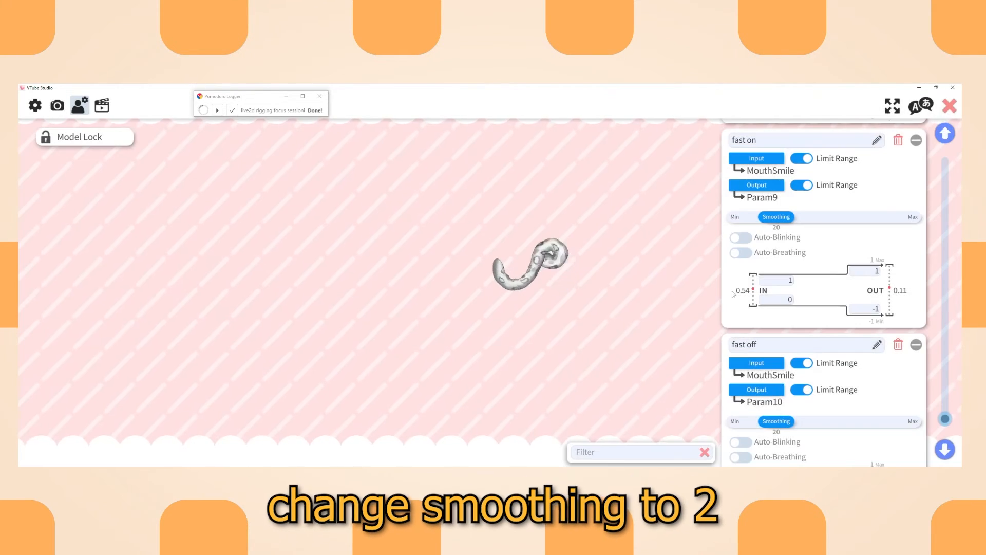
Configure "fast on" with smoothing 3, maximum output 0, minimum input .85 and maximum input .95.
{"action": "left_click_drag", "start_coordinate": [776, 217], "coordinate": [753, 223]}
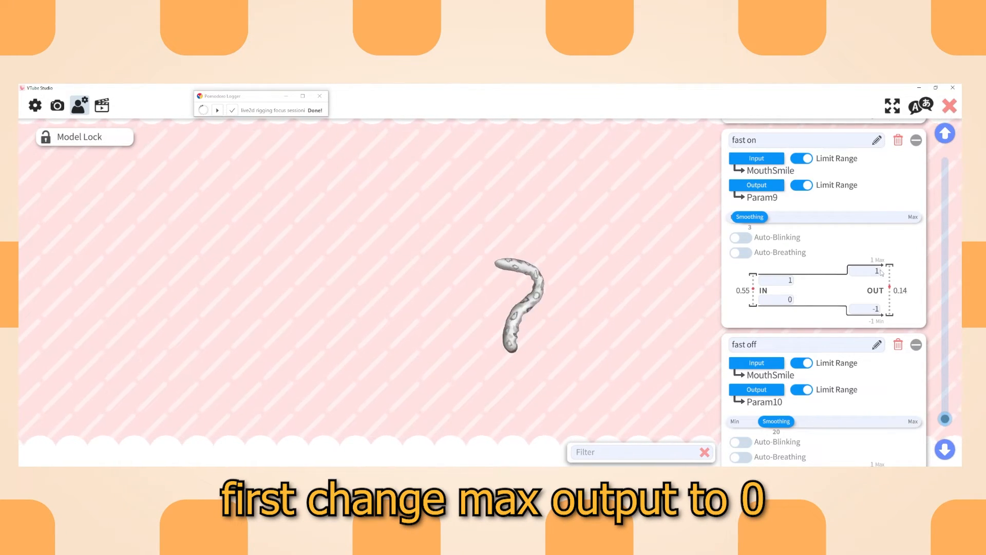
{"action": "double_click", "coordinate": [877, 271]}
{"action": "type", "text": "0"}
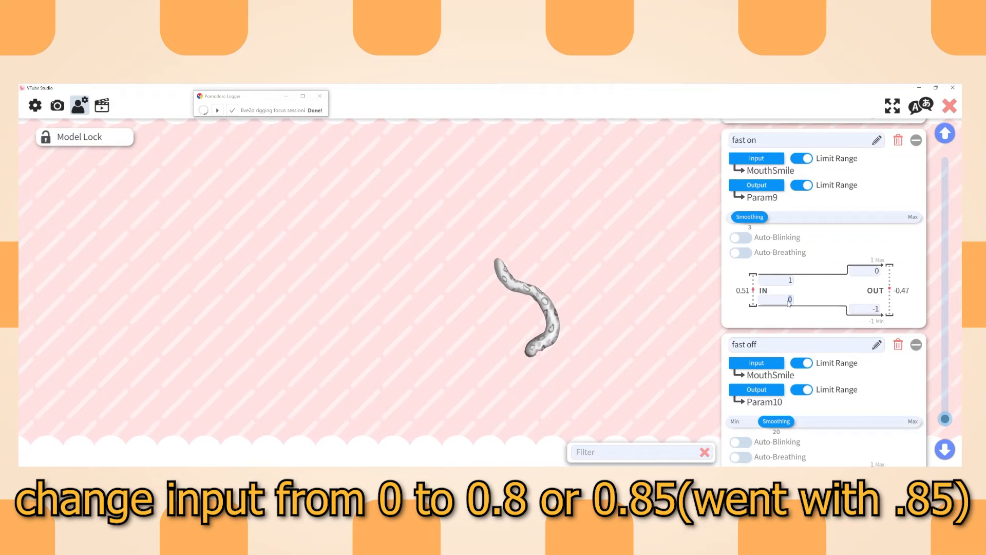
{"action": "type", "text": ".85"}
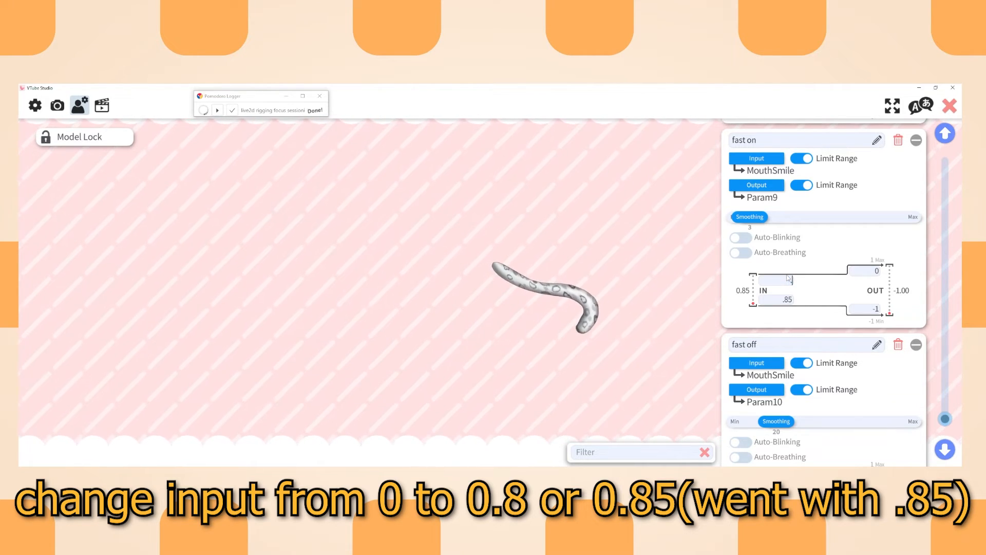
{"action": "type", "text": ".95"}
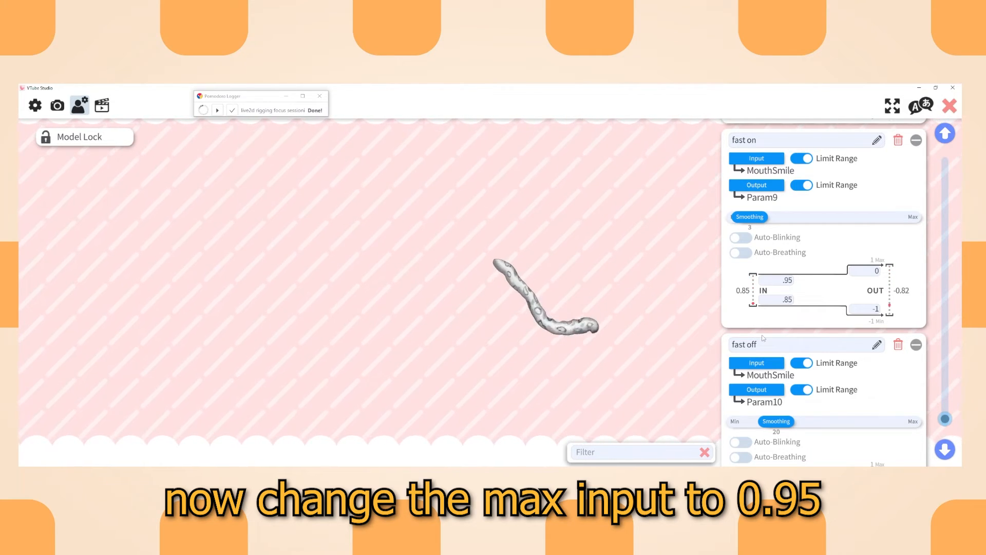
Configure "fast off" with smoothing 4, minimum output 0, minimum input .85 and maximum input .95.
{"action": "scroll", "coordinate": [768, 345], "scroll_direction": "down", "scroll_amount": 2}
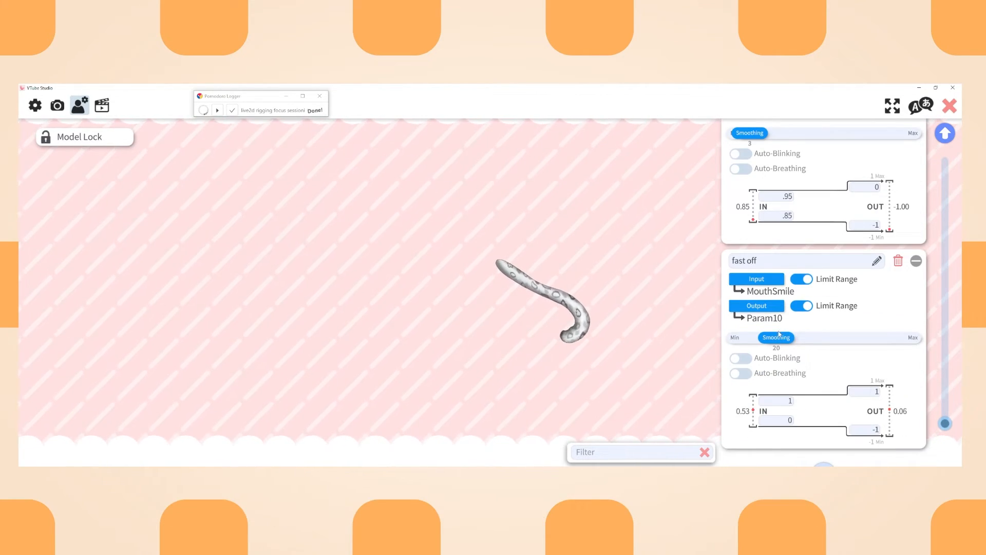
{"action": "left_click_drag", "start_coordinate": [777, 342], "coordinate": [758, 346]}
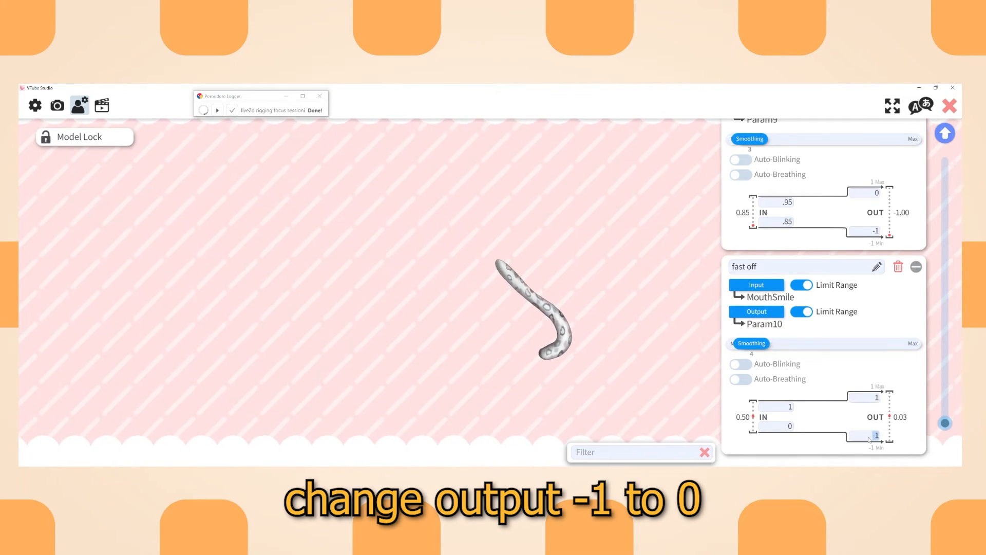
{"action": "type", "text": "0"}
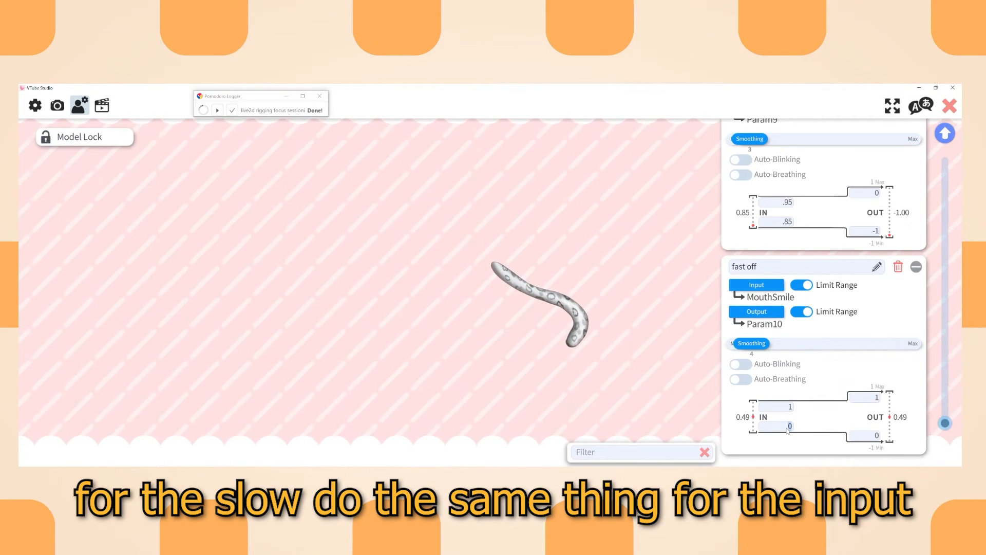
{"action": "key", "text": "Return"}
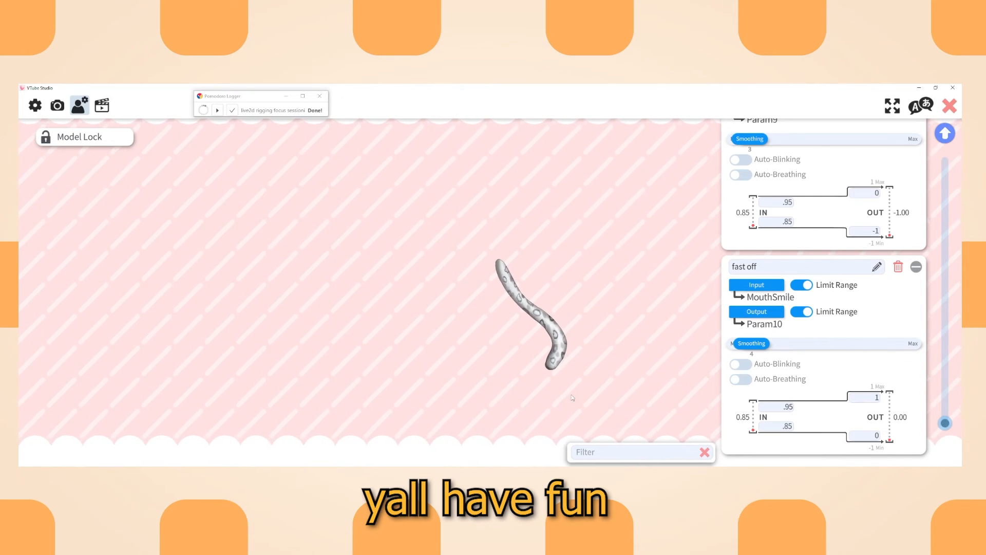
Close the model settings, load the melibellule model and view its full body including the tail.
{"action": "left_click", "coordinate": [949, 106]}
{"action": "mouse_move", "coordinate": [28, 180]}
{"action": "left_click", "coordinate": [45, 156]}
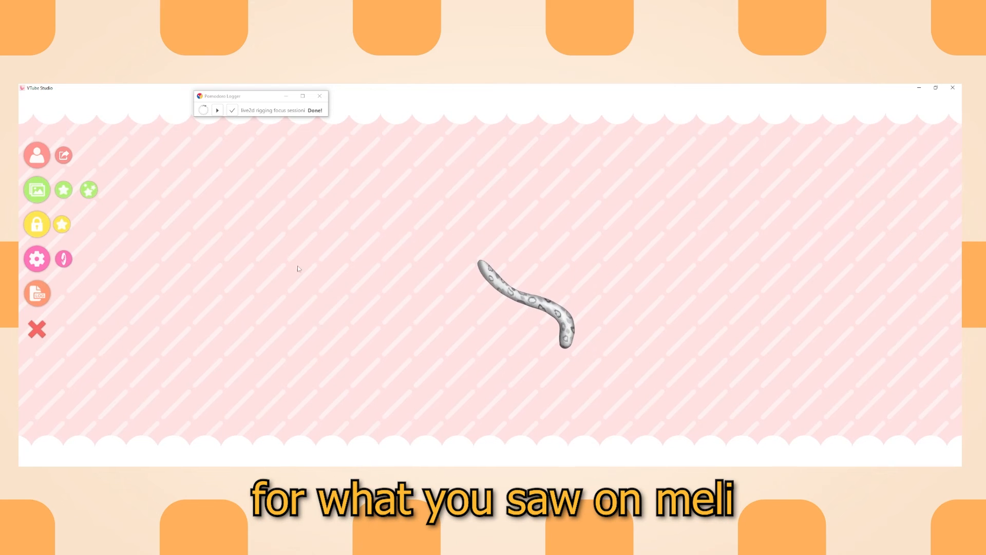
{"action": "type", "text": "mel"}
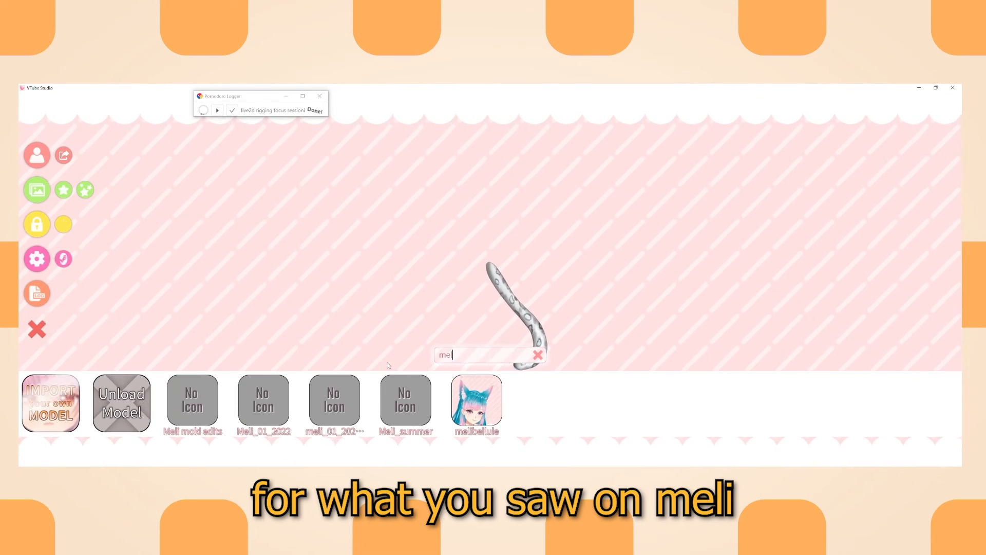
{"action": "left_click", "coordinate": [466, 398]}
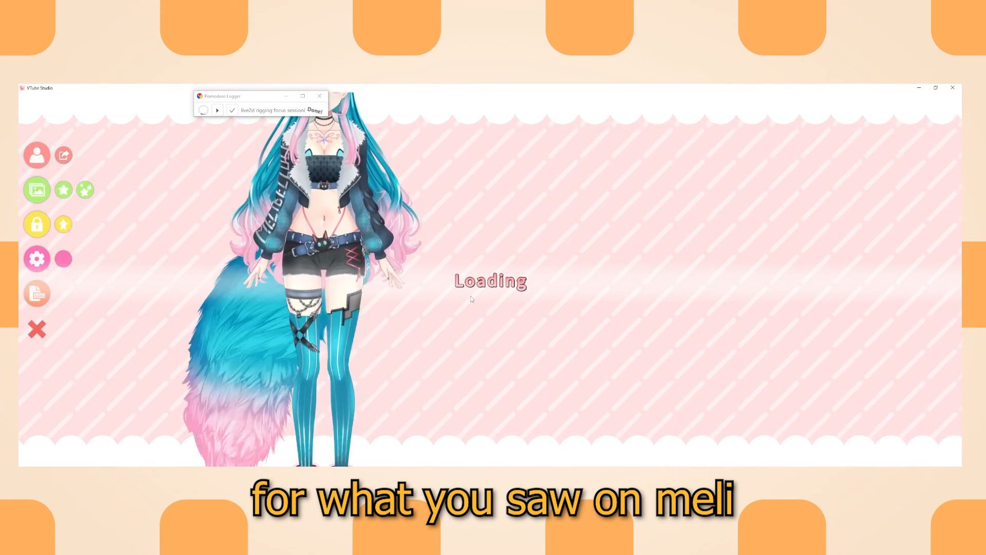
{"action": "scroll", "coordinate": [540, 260], "scroll_direction": "down", "scroll_amount": 3}
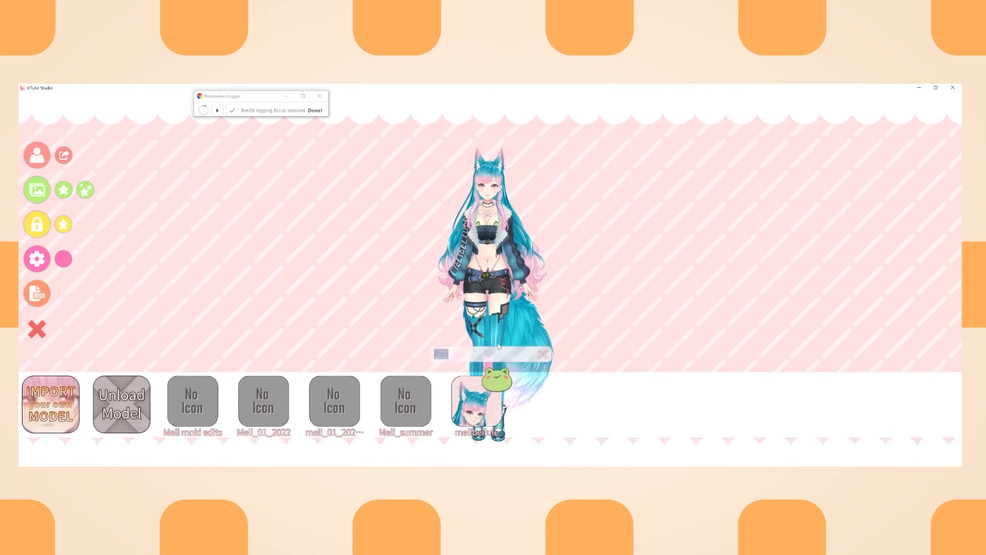
Find the niji models, load the first "niji summer" one and view it up close.
{"action": "type", "text": "niji"}
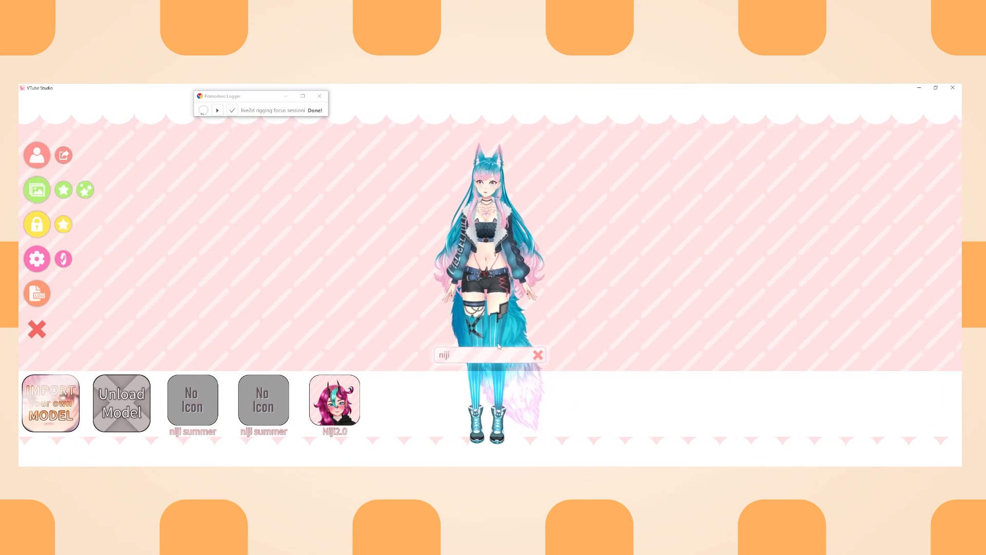
{"action": "left_click", "coordinate": [194, 389]}
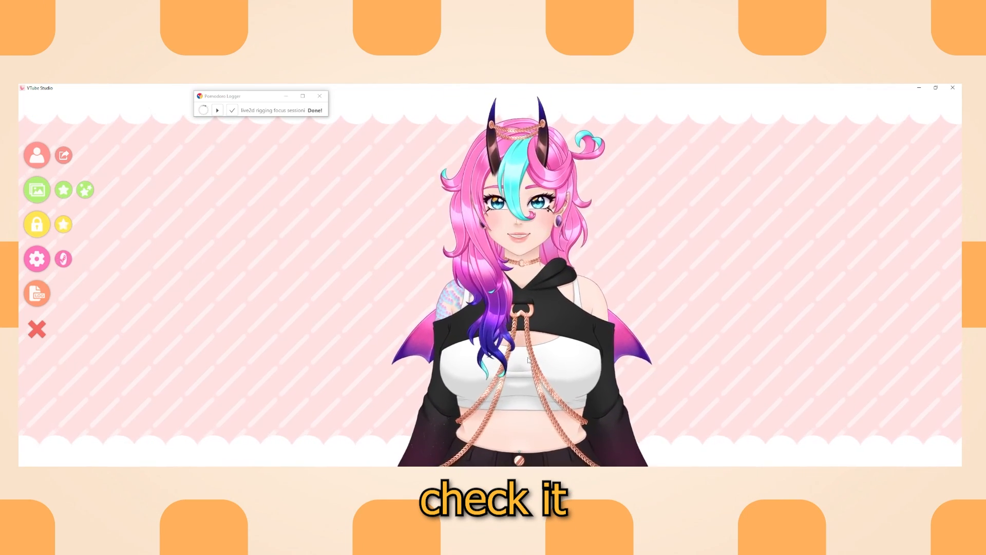
{"action": "scroll", "coordinate": [526, 355], "scroll_direction": "up", "scroll_amount": 3}
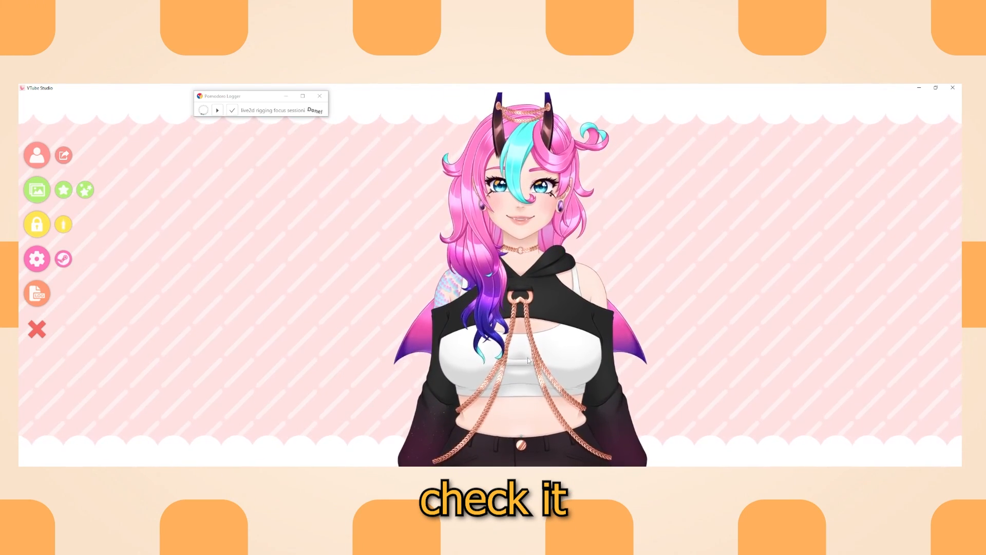